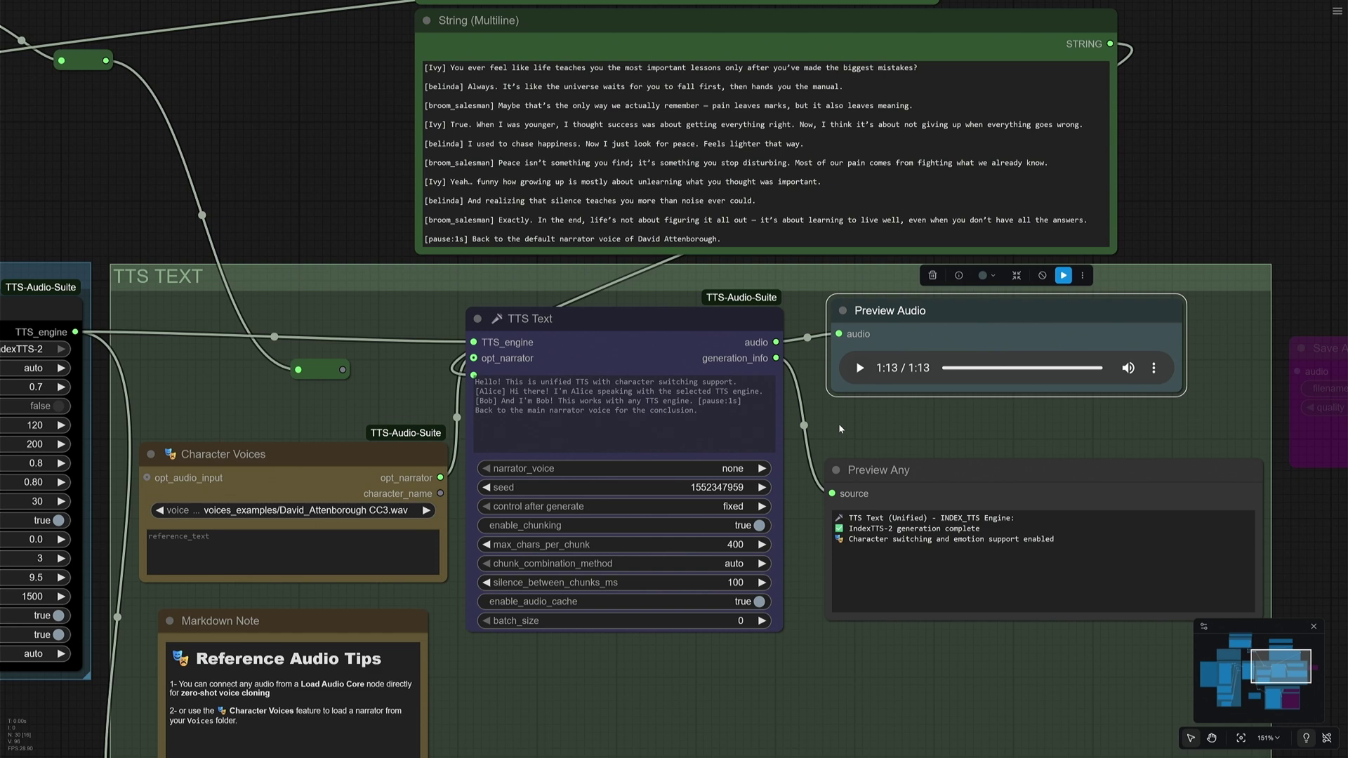
Play the generated multi-character dialogue in the Preview Audio node while following the script in the String (Multiline) node.
click(844, 422)
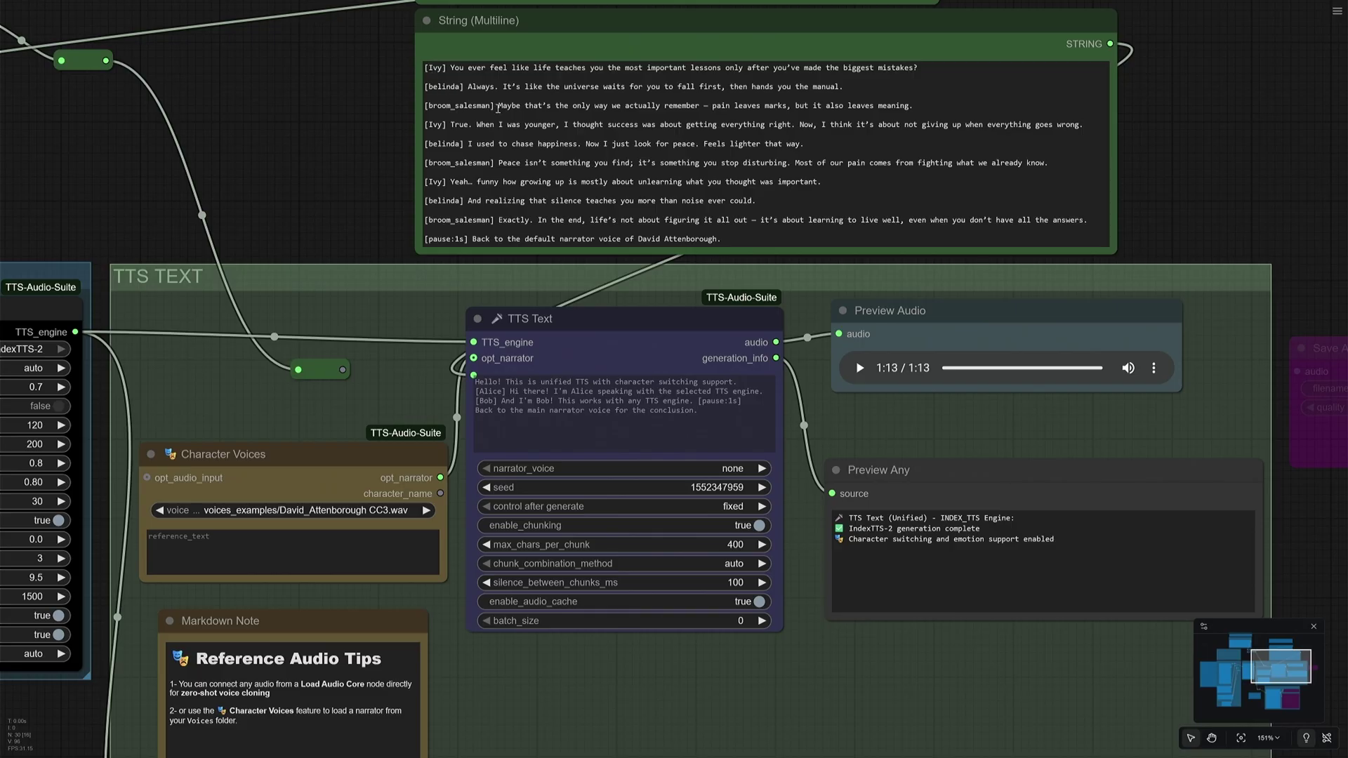
click(498, 107)
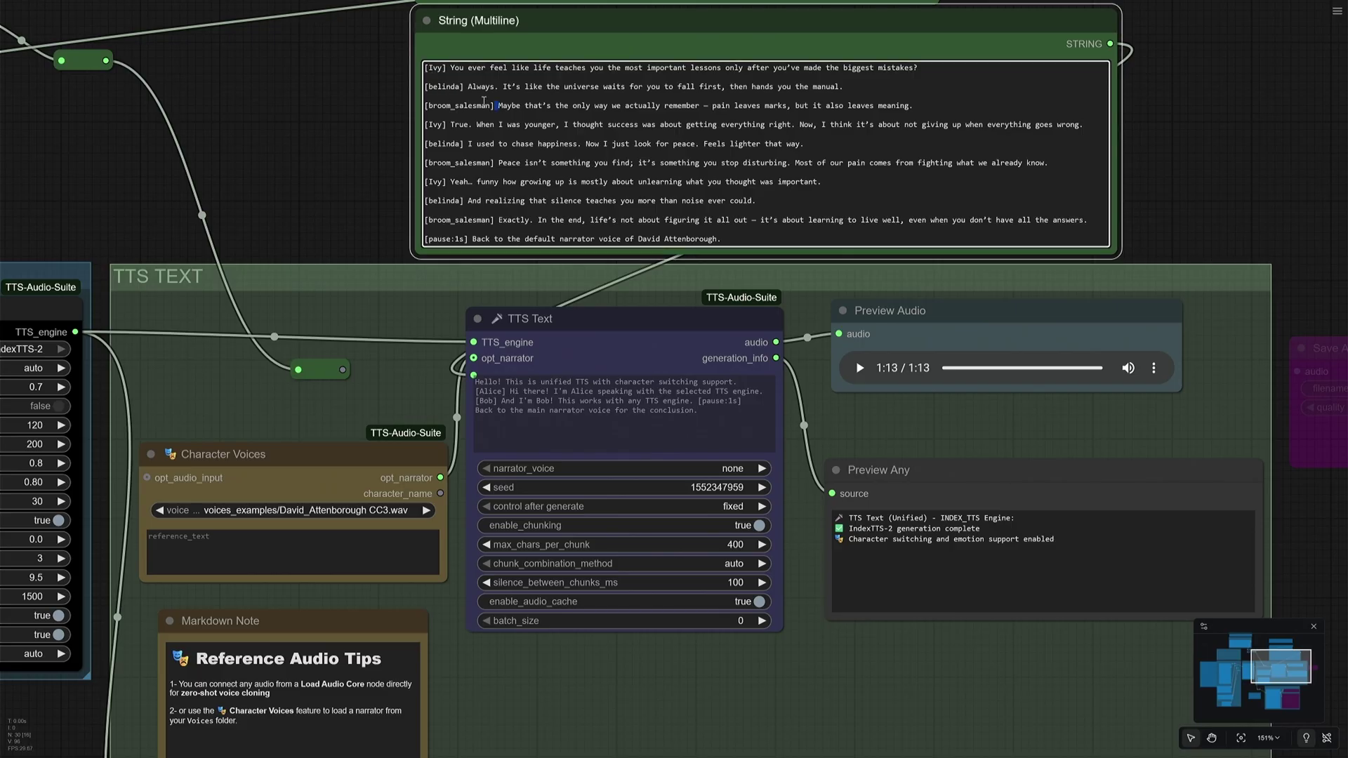
key(shift+Home)
key(shift+Up)
key(shift+Up)
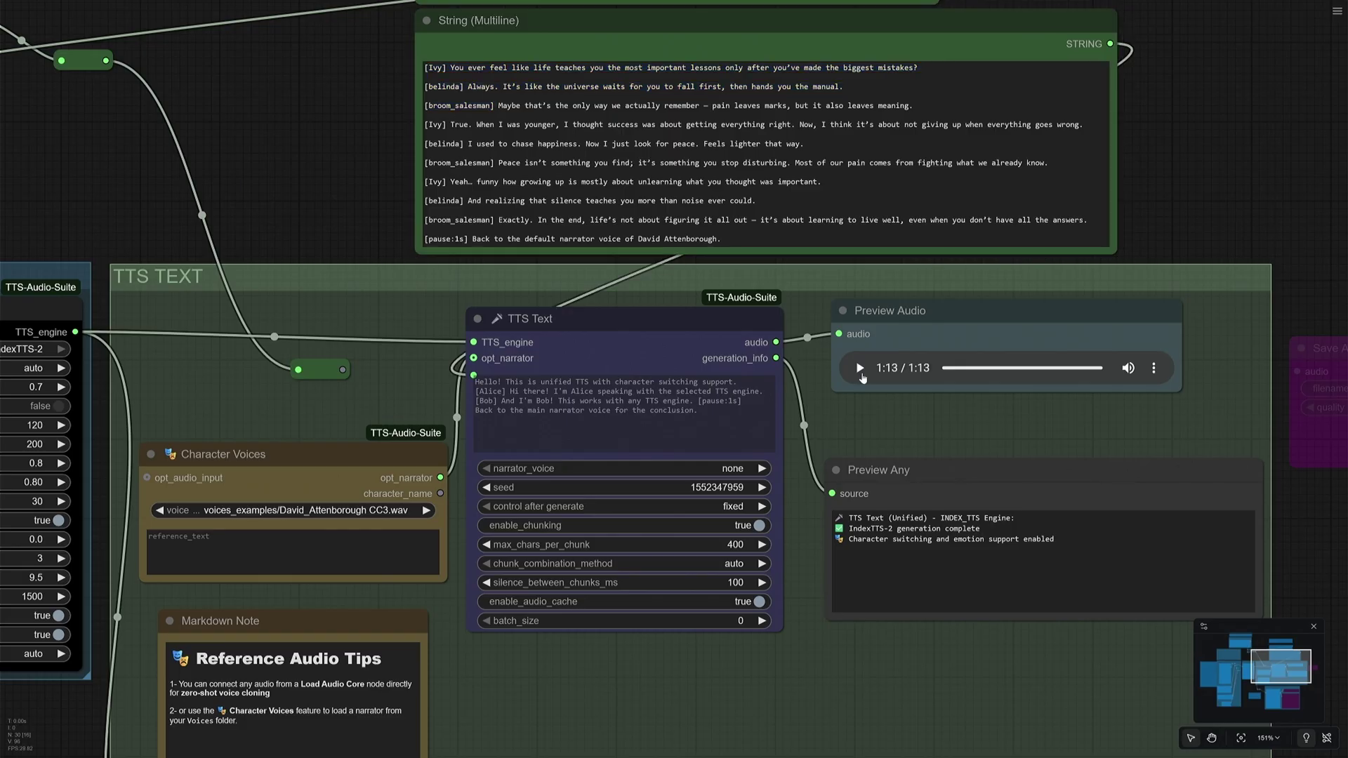
click(930, 377)
click(860, 369)
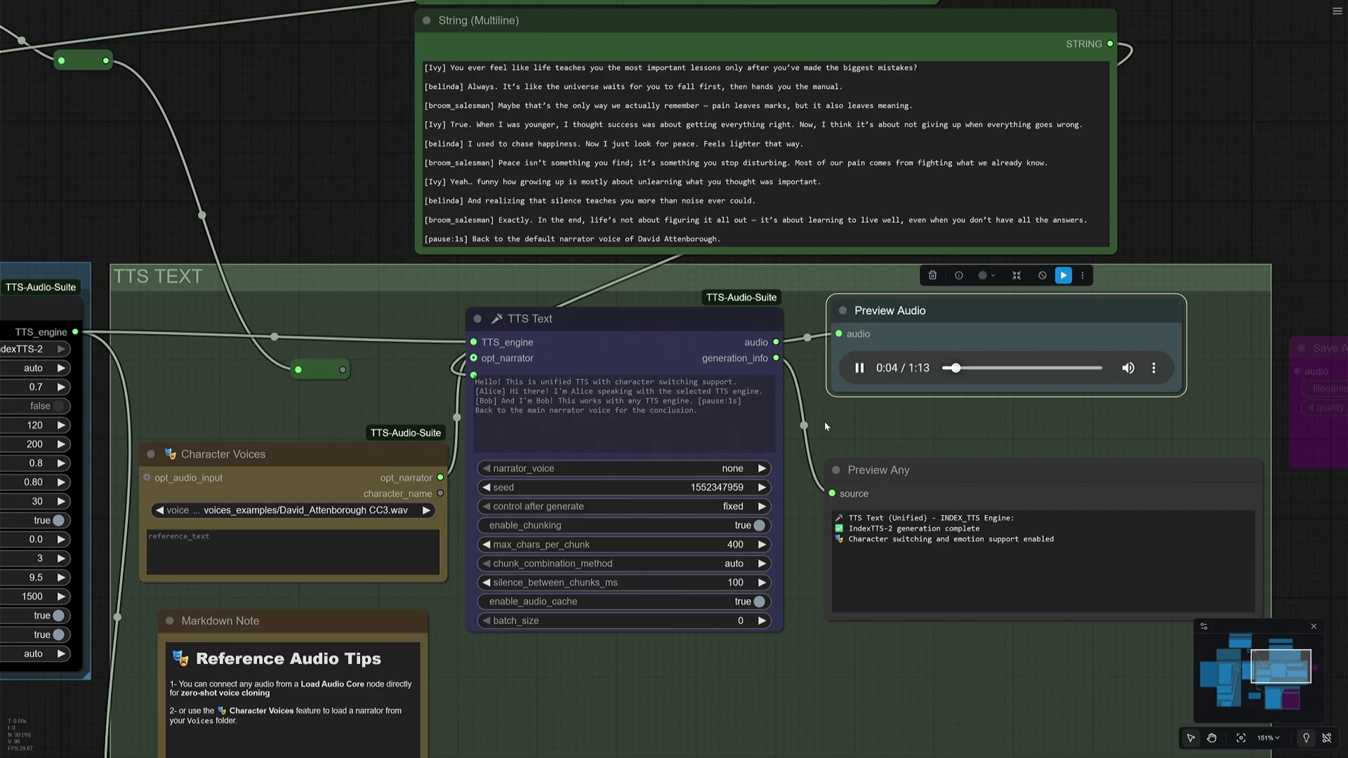
scroll(368, 214, up, 5)
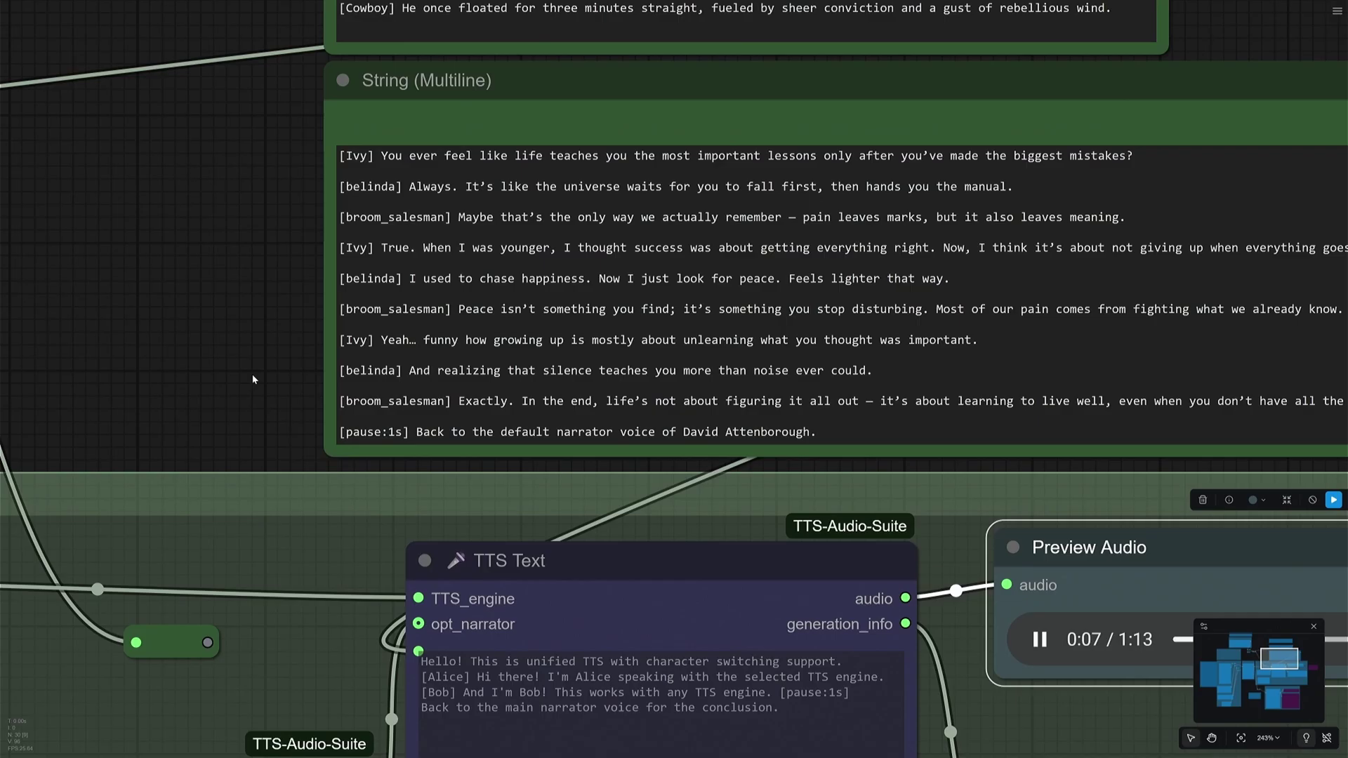
drag(255, 379, 75, 349)
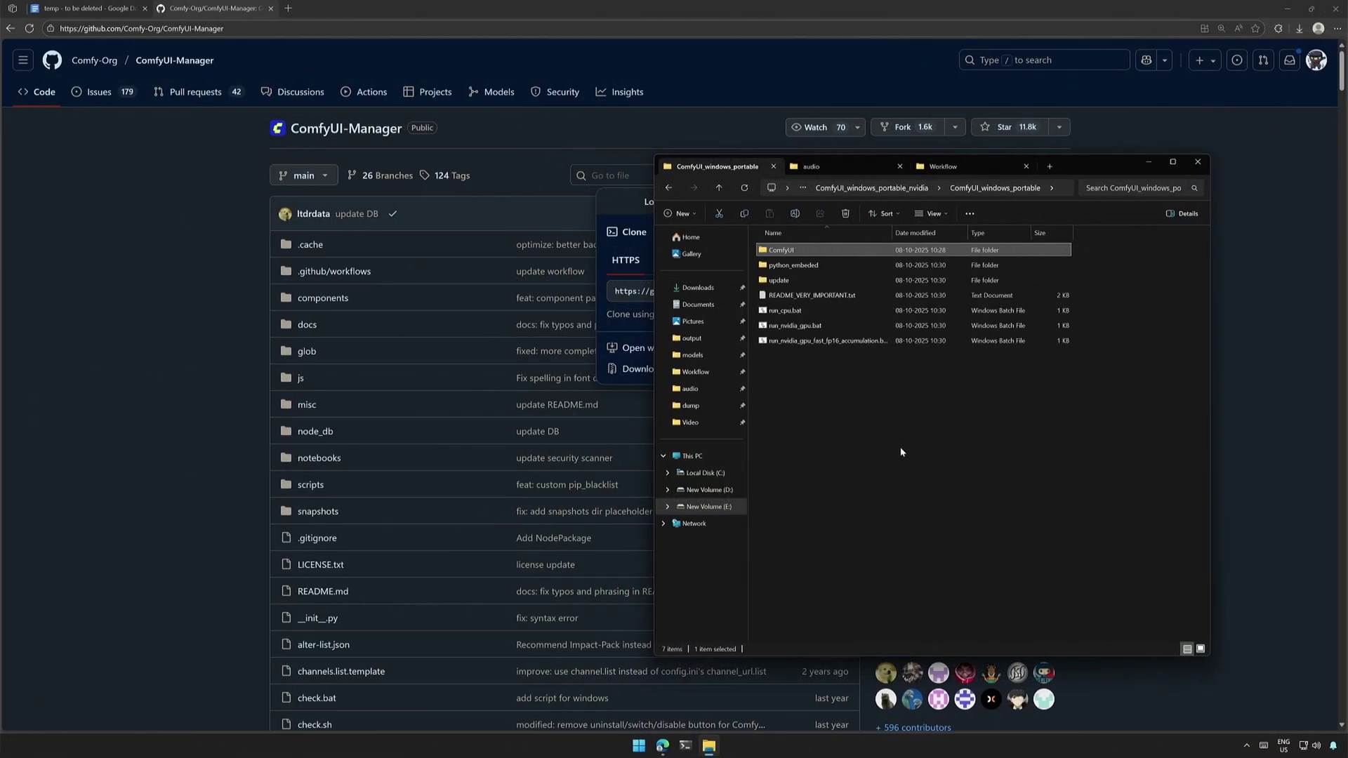
Switch to ComfyUI with the Index-TTS2 workflow loaded and dismiss the missing-nodes notice.
click(901, 451)
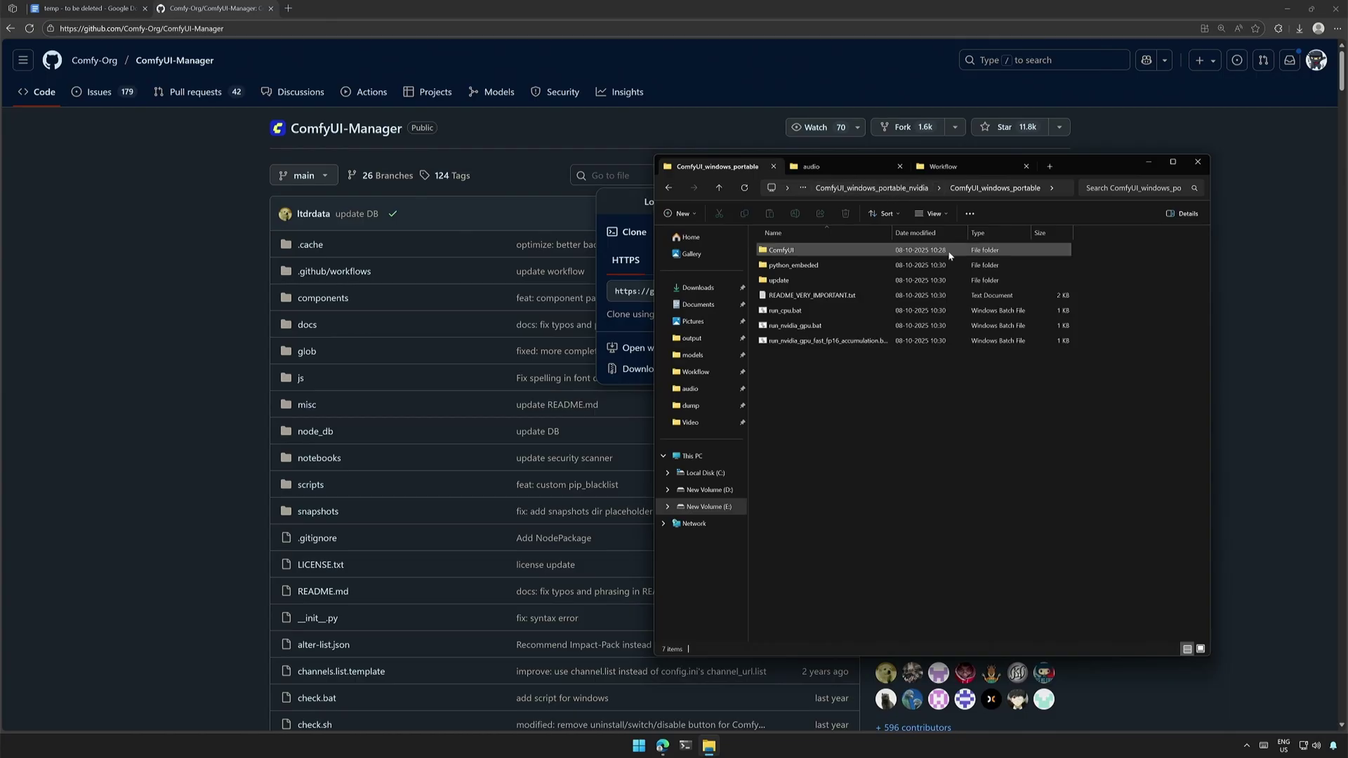
click(232, 373)
drag(404, 129, 239, 117)
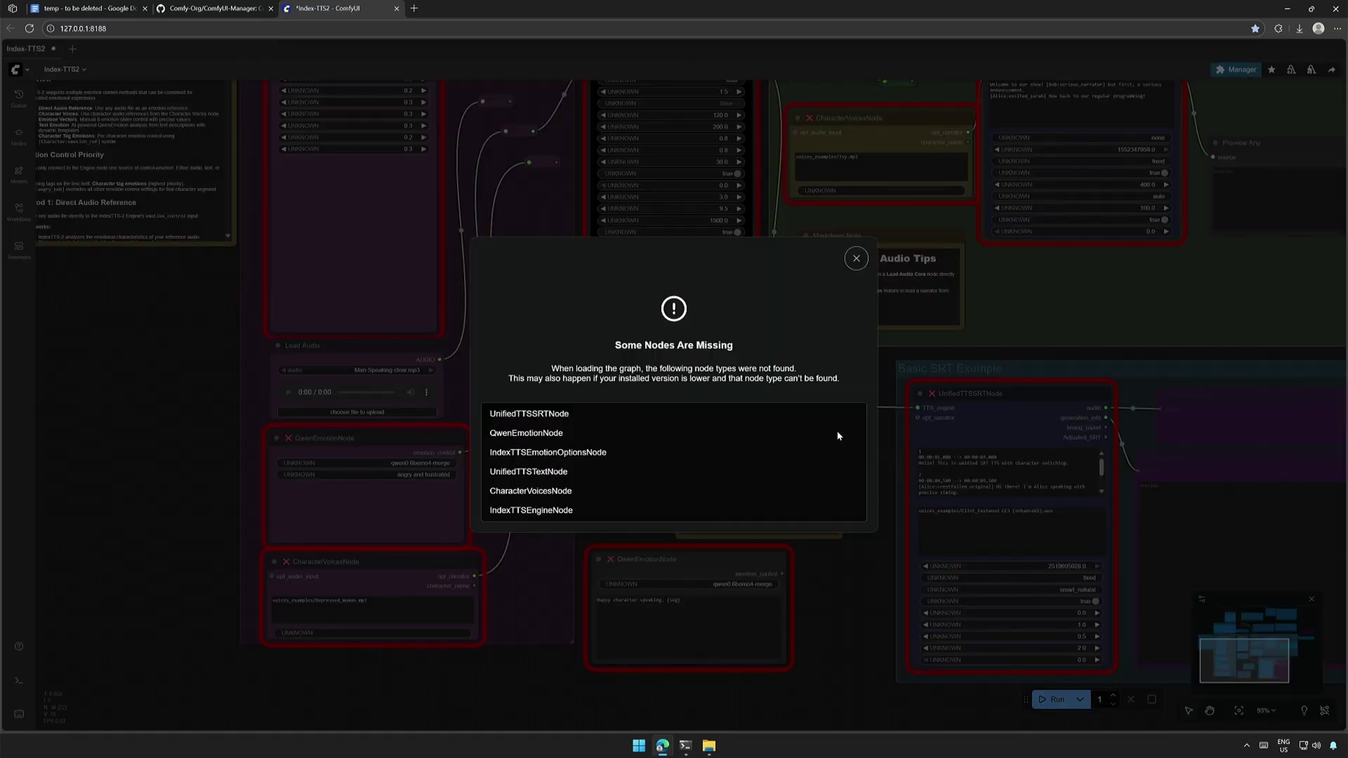
click(856, 258)
scroll(233, 399, down, 3)
scroll(233, 399, down, 3)
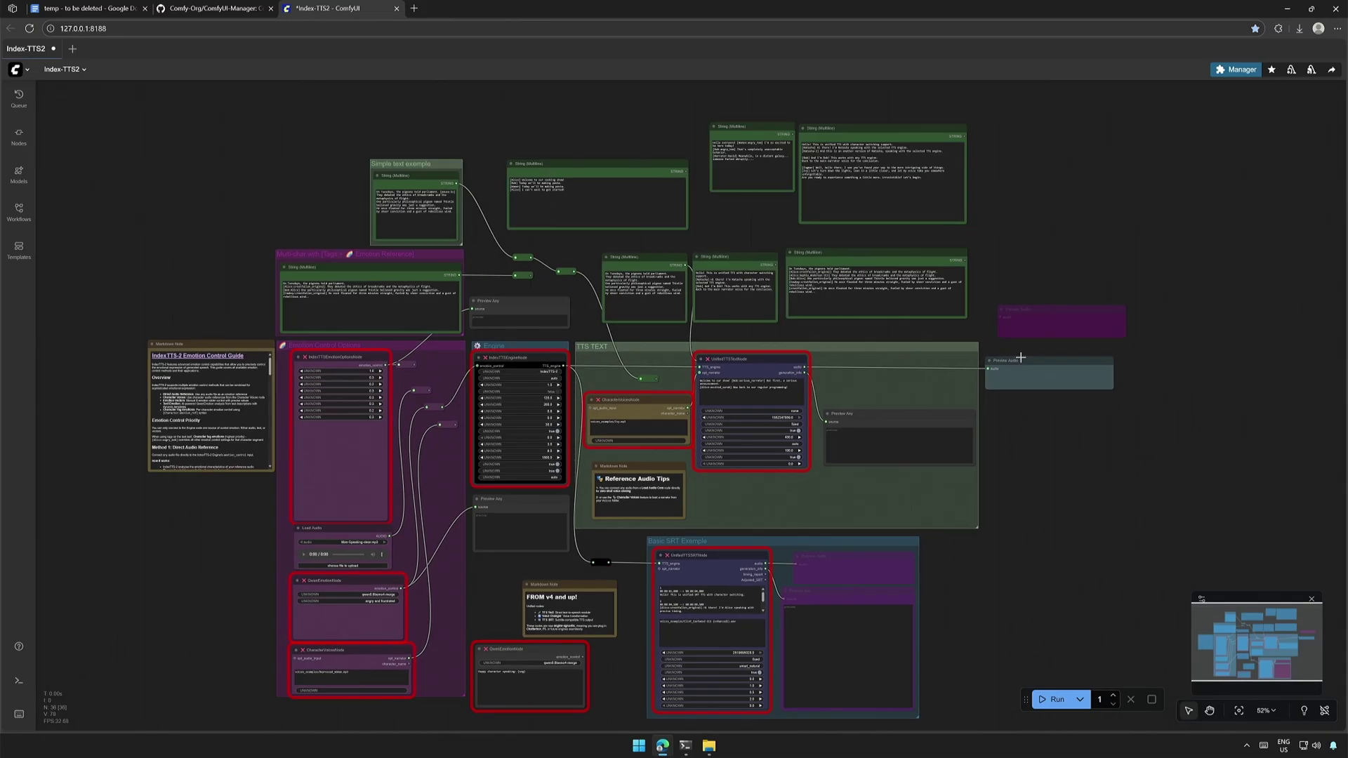
Open the manager's custom node list, filter it to Missing and dismiss the registry notice.
click(1238, 70)
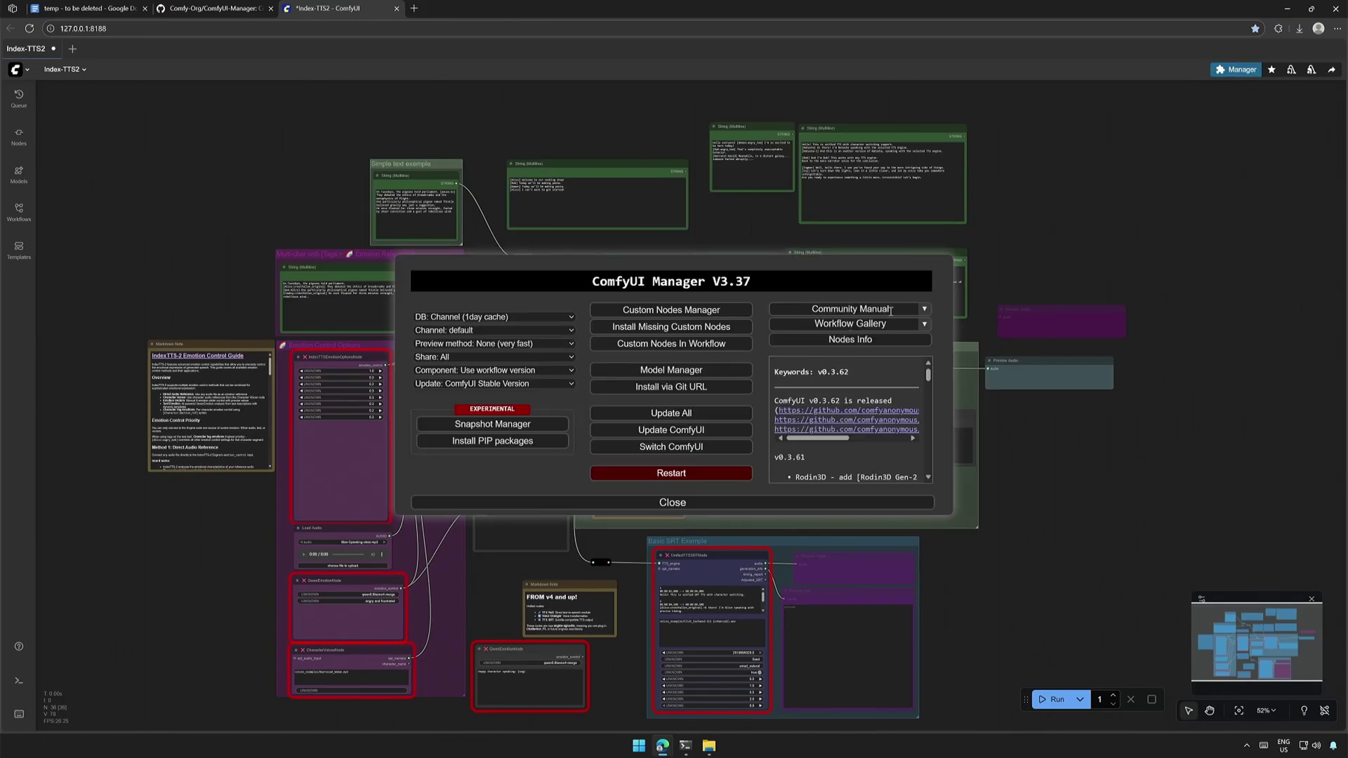
click(653, 332)
click(219, 133)
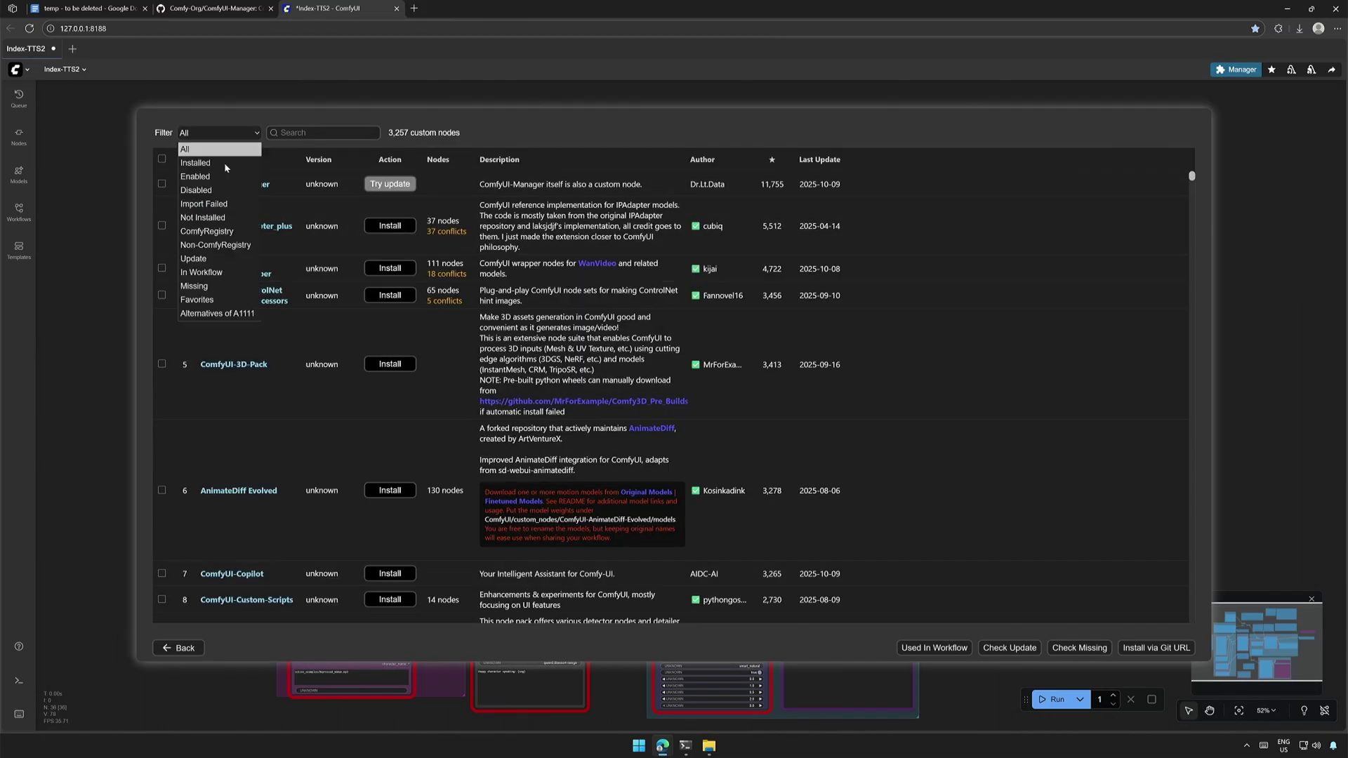
click(219, 170)
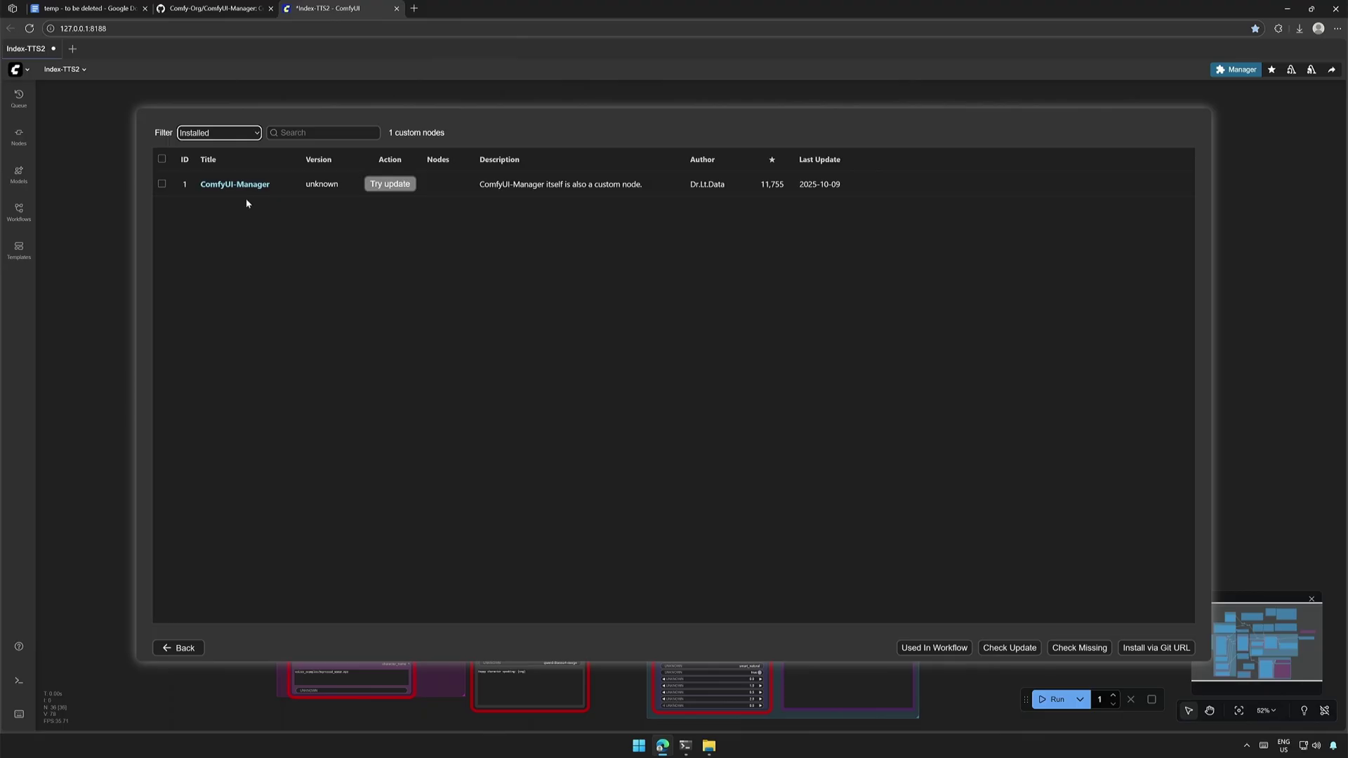
click(219, 133)
click(221, 286)
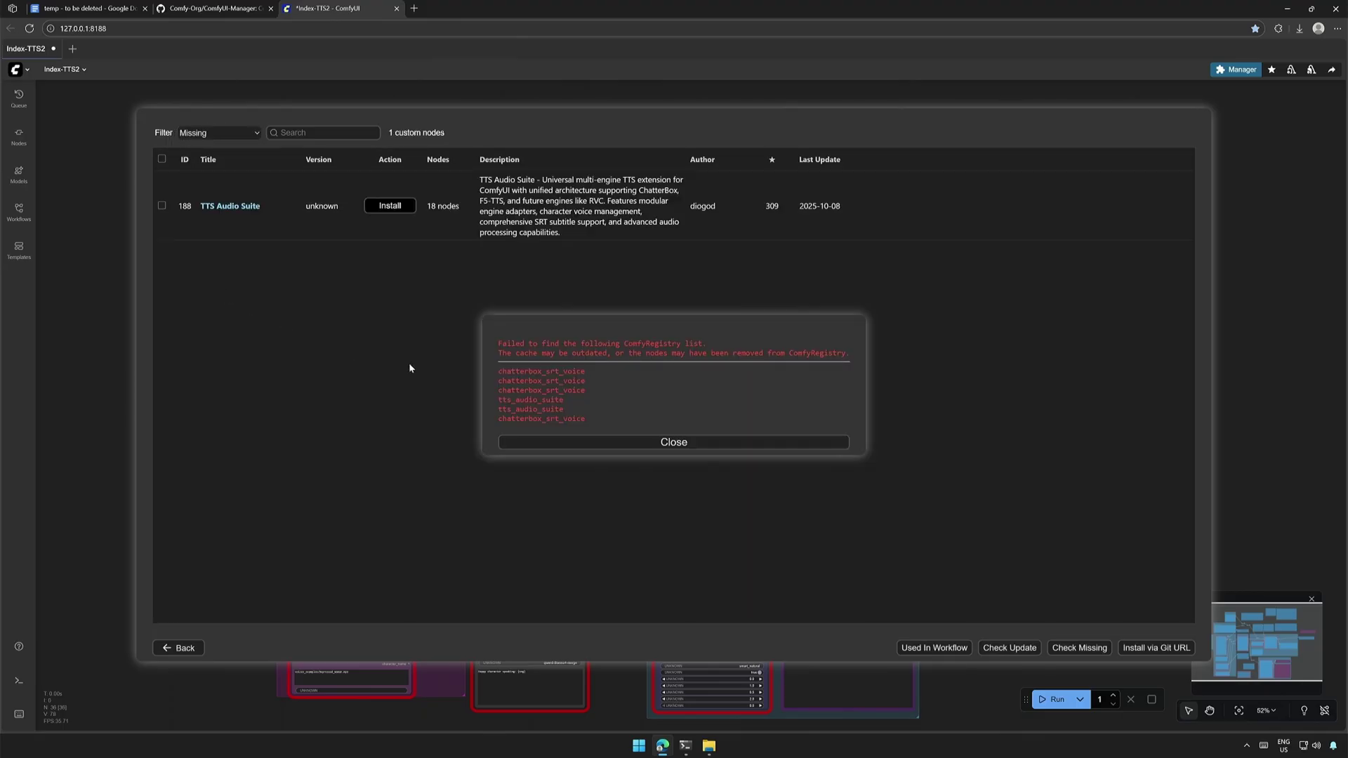
click(588, 446)
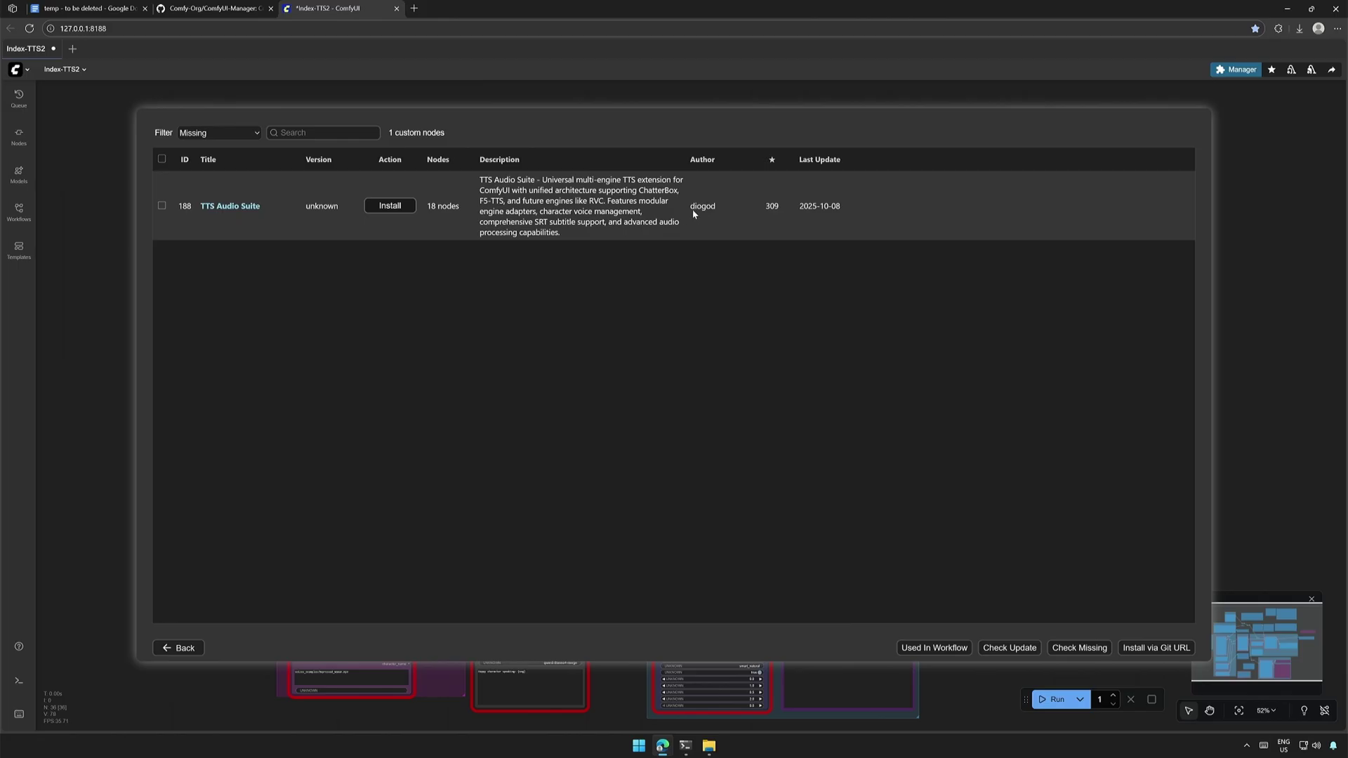
Install the missing TTS Audio Suite node pack and restart ComfyUI, confirming the restart.
click(392, 206)
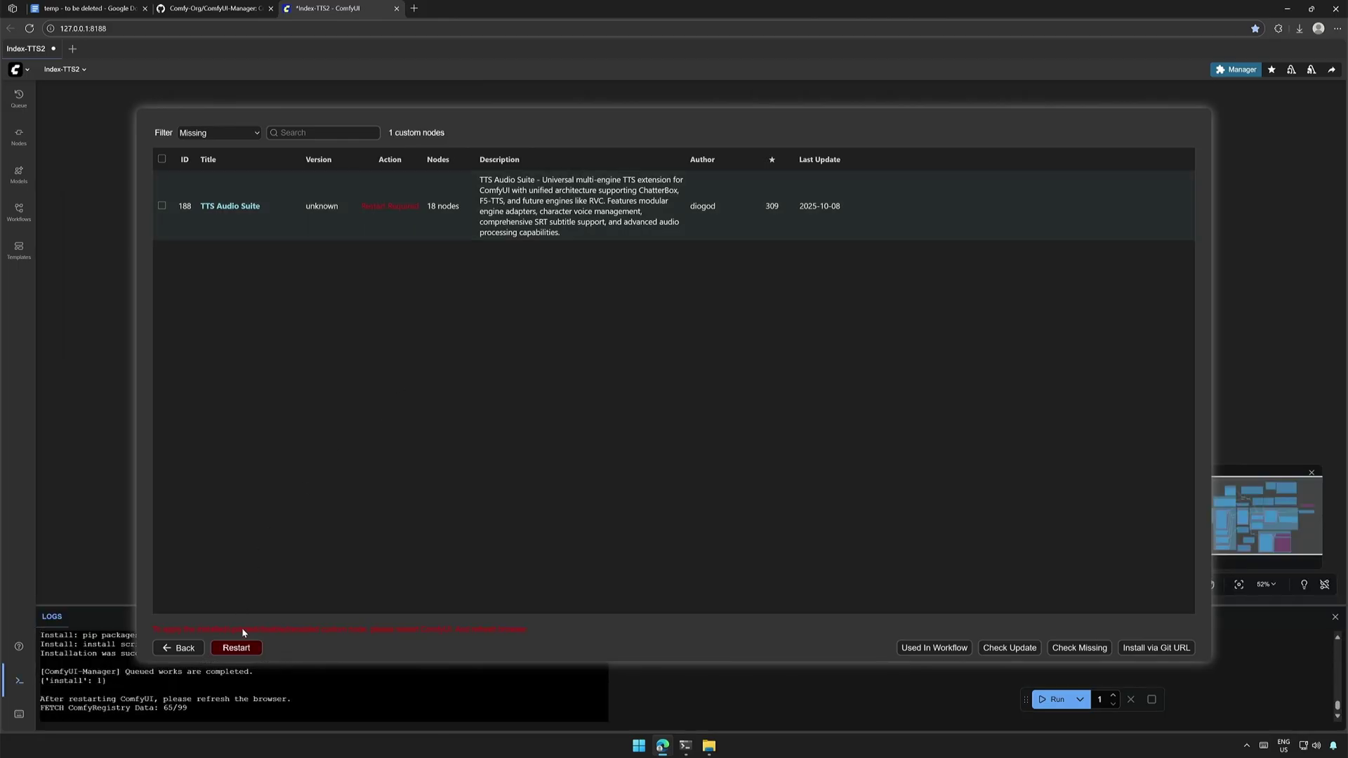
click(238, 647)
click(716, 419)
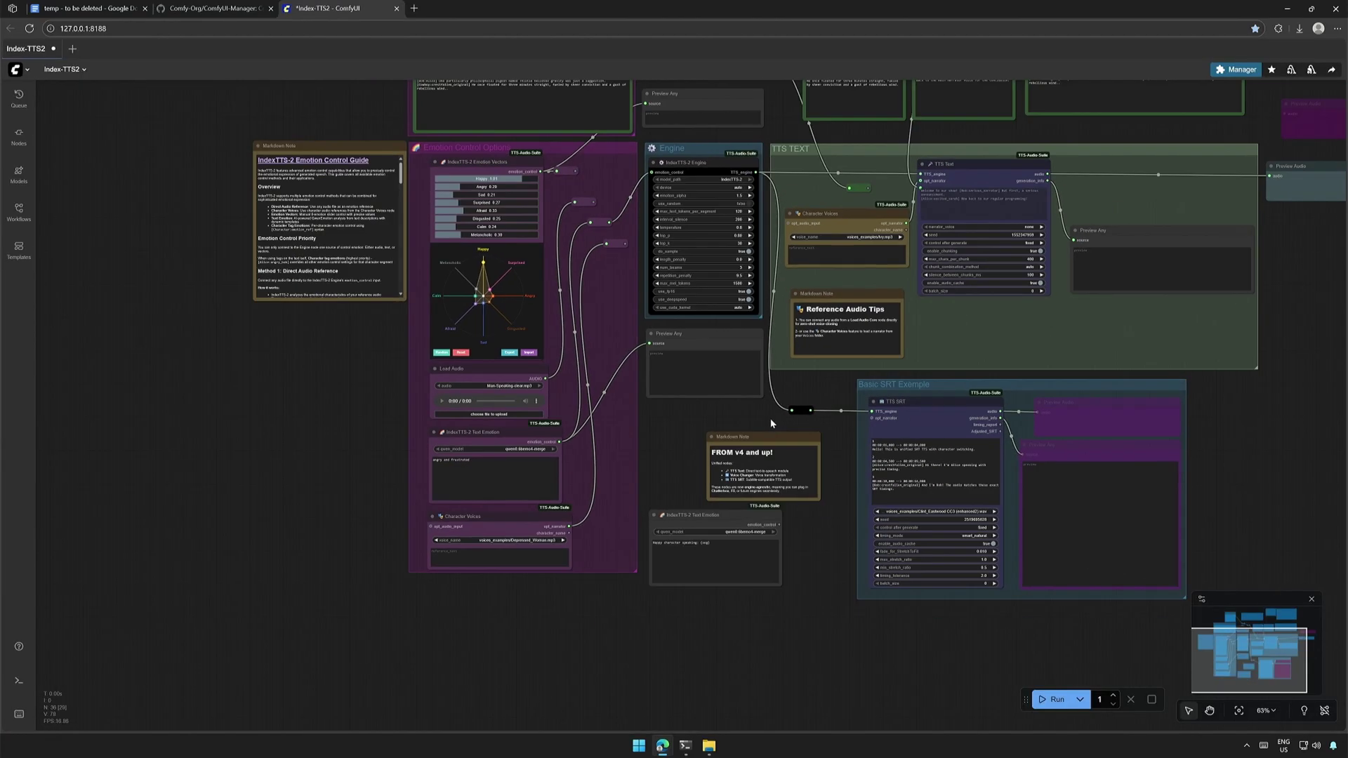
Show the browser full screen and put the workflow canvas in focus mode.
drag(1157, 422, 968, 467)
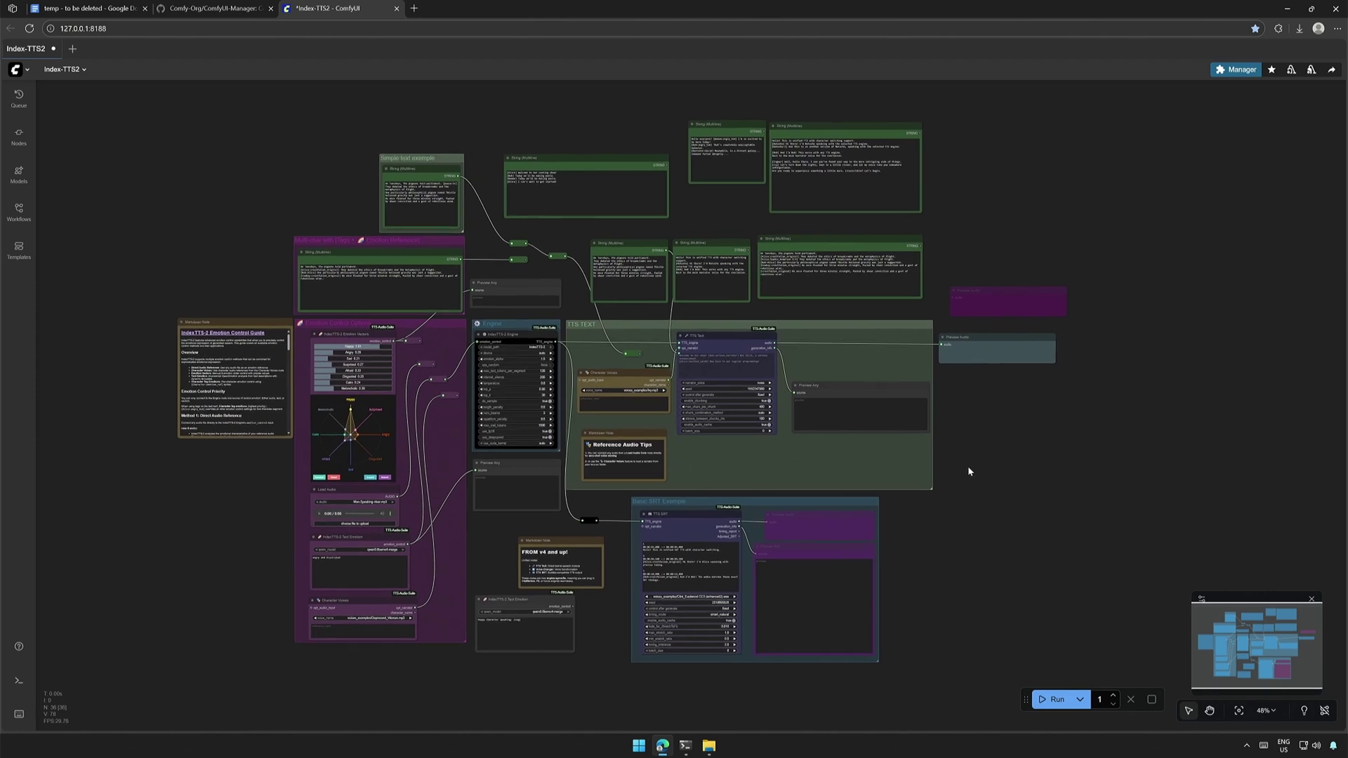
key(F11)
key(f)
scroll(305, 401, up, 6)
drag(378, 196, 311, 343)
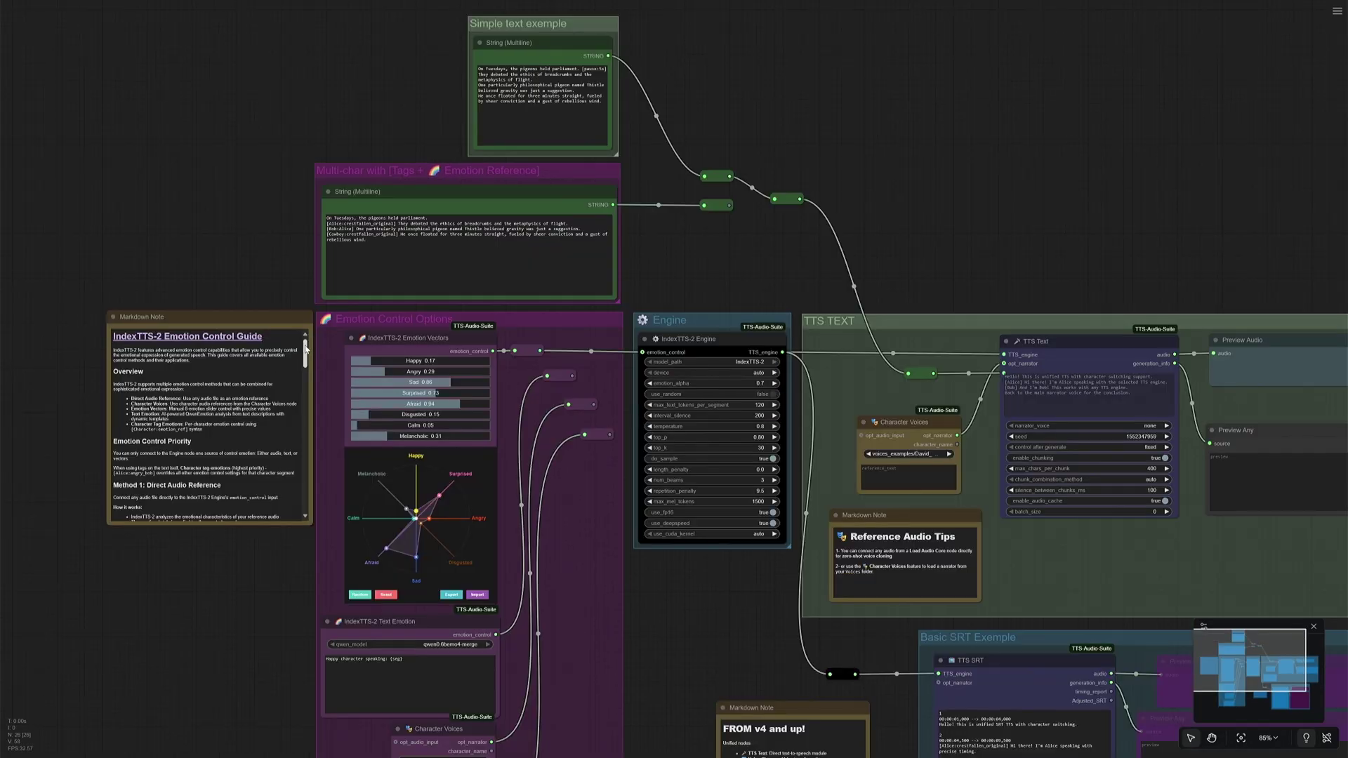
Examine the emotion control guide, the IndexTTS-2 Engine node and its links to the emotion control and TTS Text groups.
double_click(311, 343)
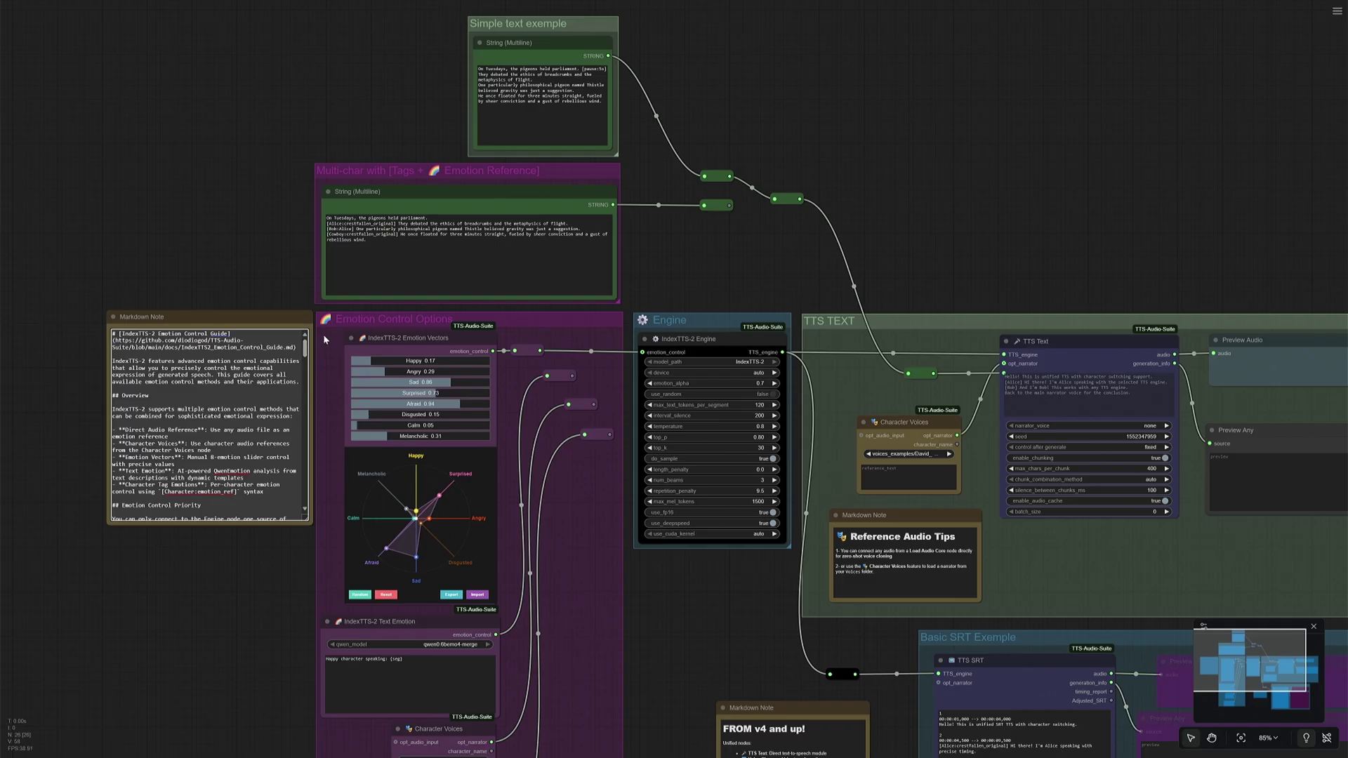
click(655, 621)
scroll(655, 625, down, 1)
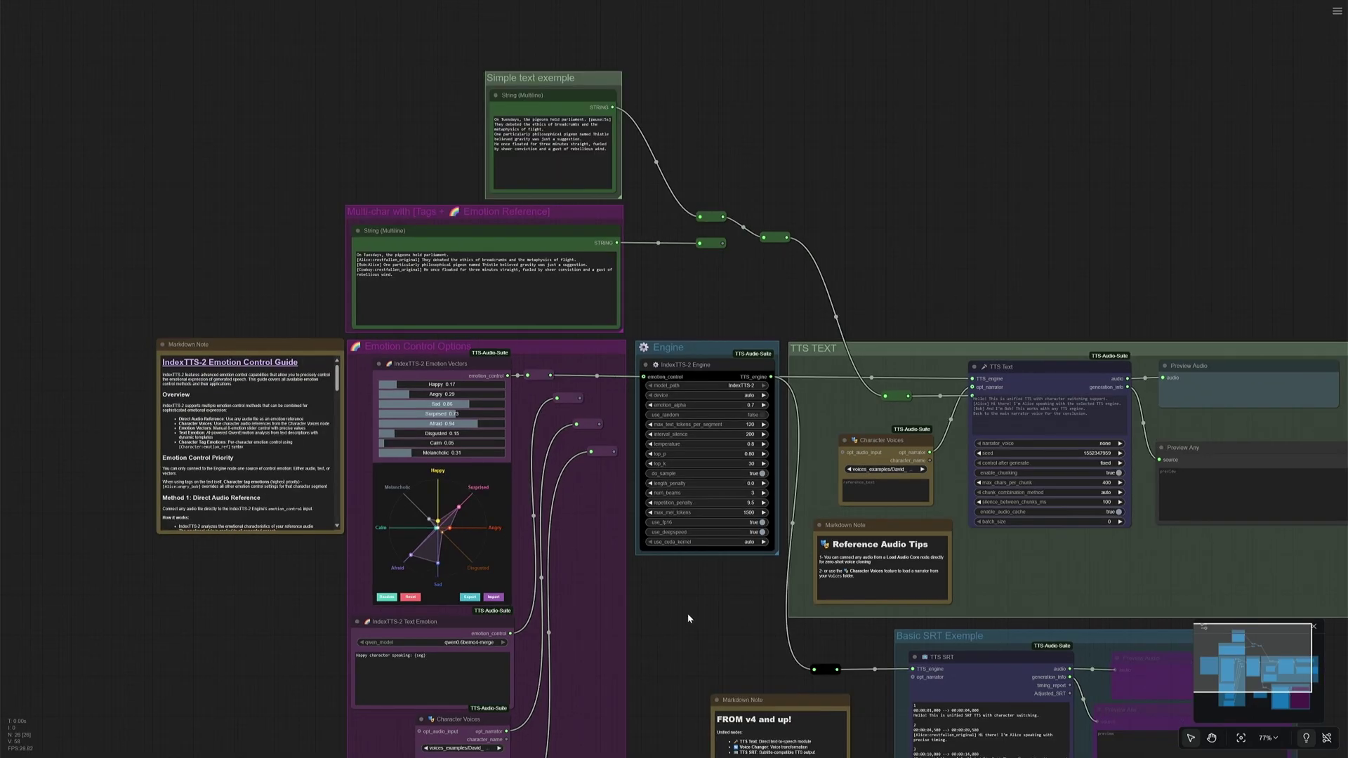
scroll(691, 375, up, 6)
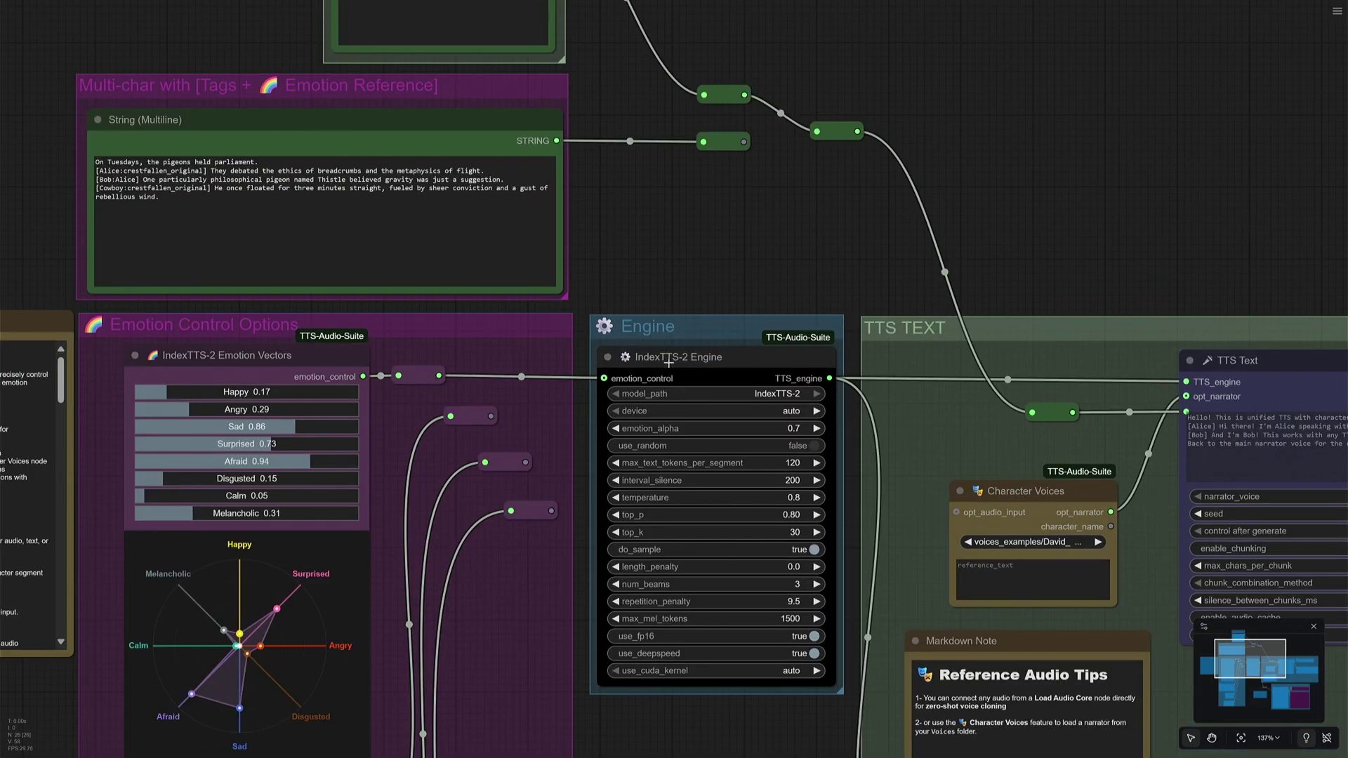
scroll(676, 362, down, 2)
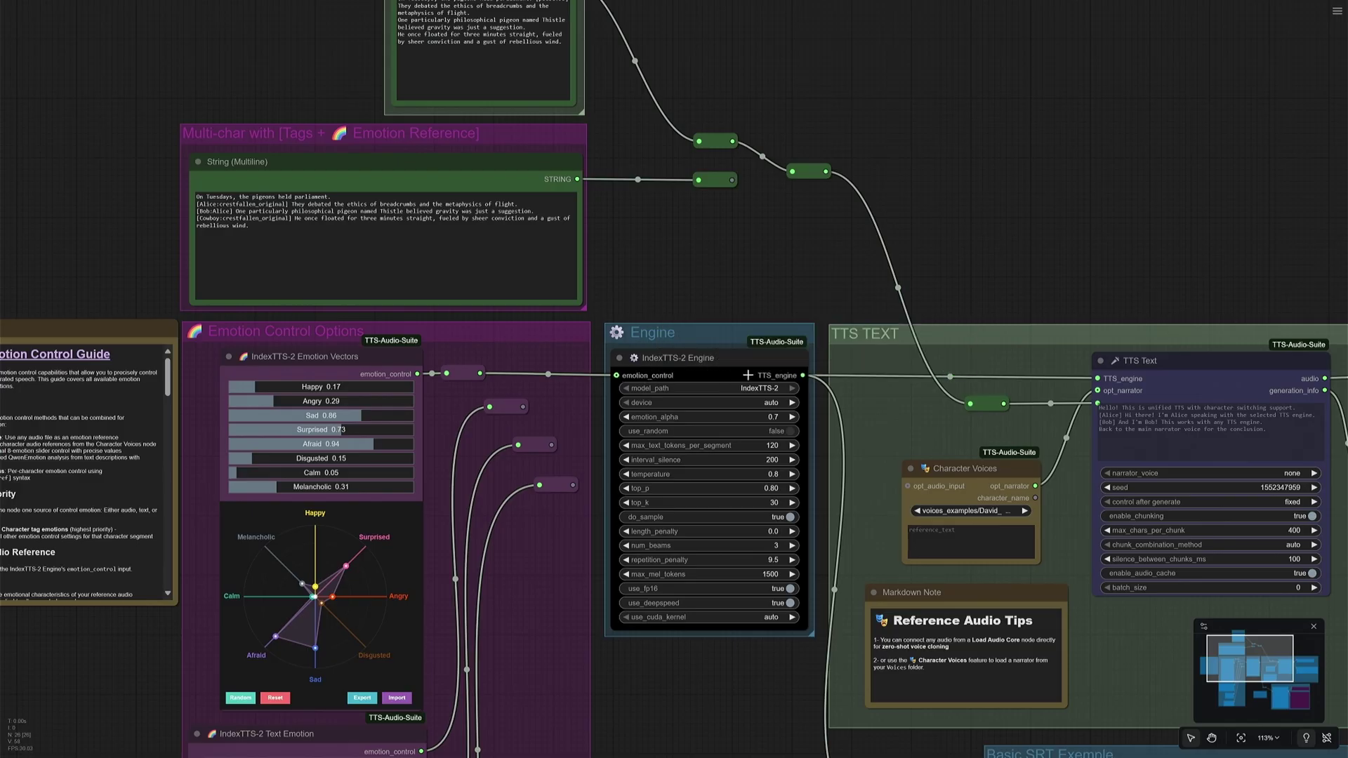
click(1182, 360)
scroll(650, 550, down, 2)
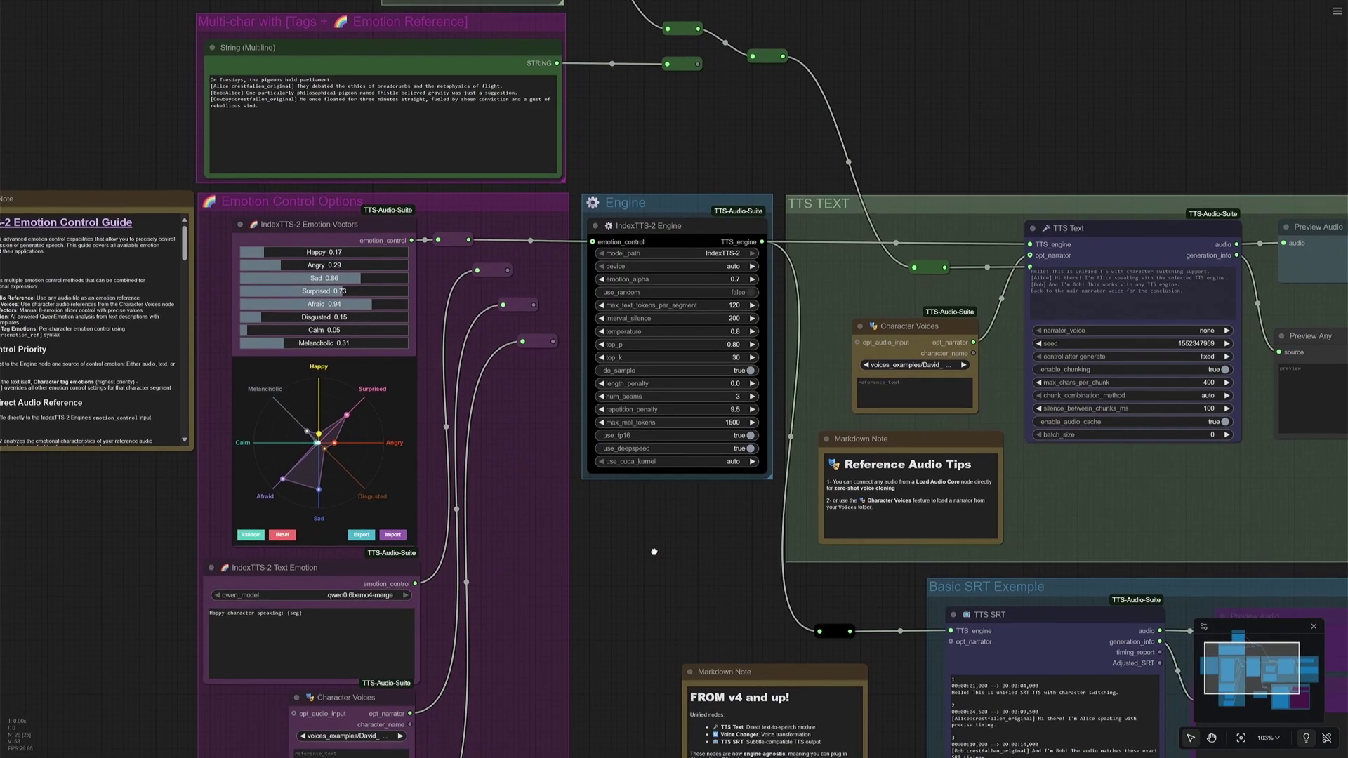
drag(650, 550, 662, 497)
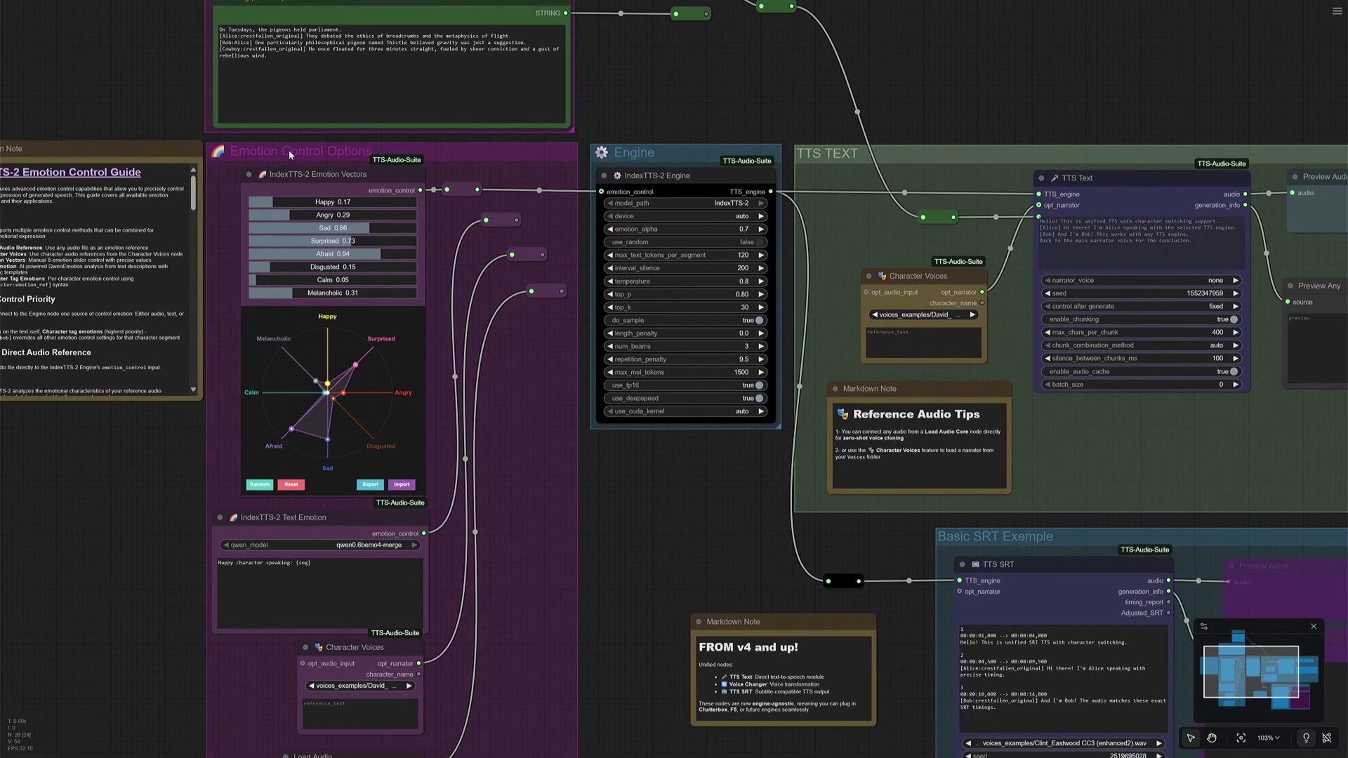
Raise the Angry emotion to 0.94 on the radar chart of the IndexTTS-2 Emotion Vectors node.
drag(130, 536, 148, 374)
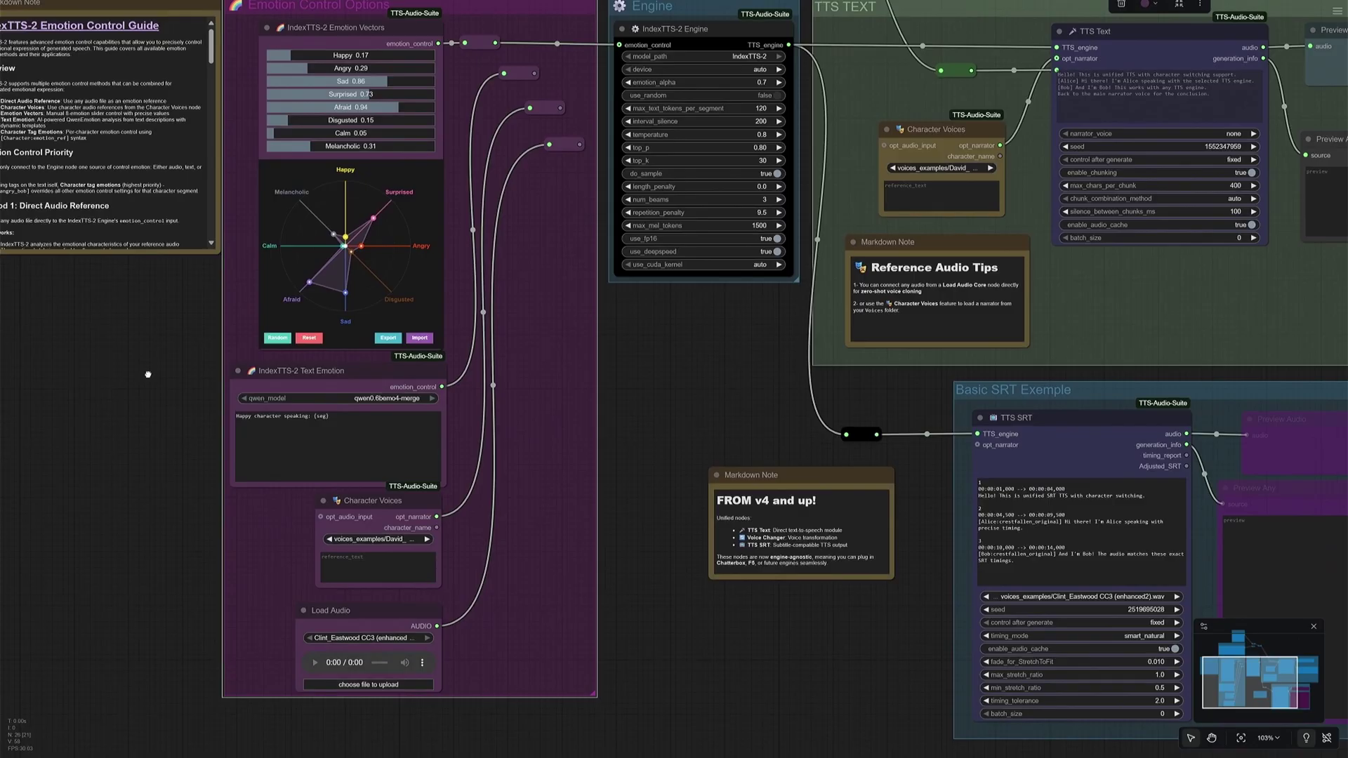
scroll(228, 254, up, 4)
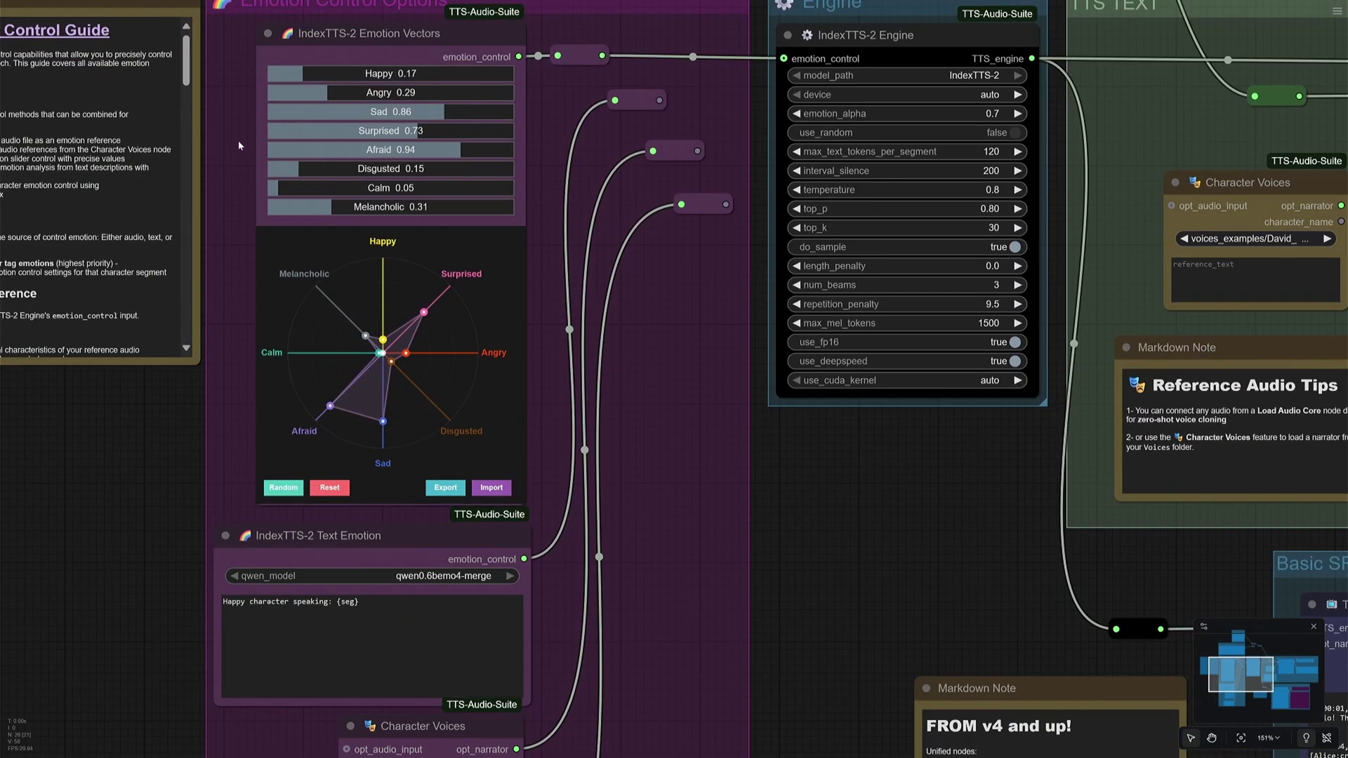
click(332, 40)
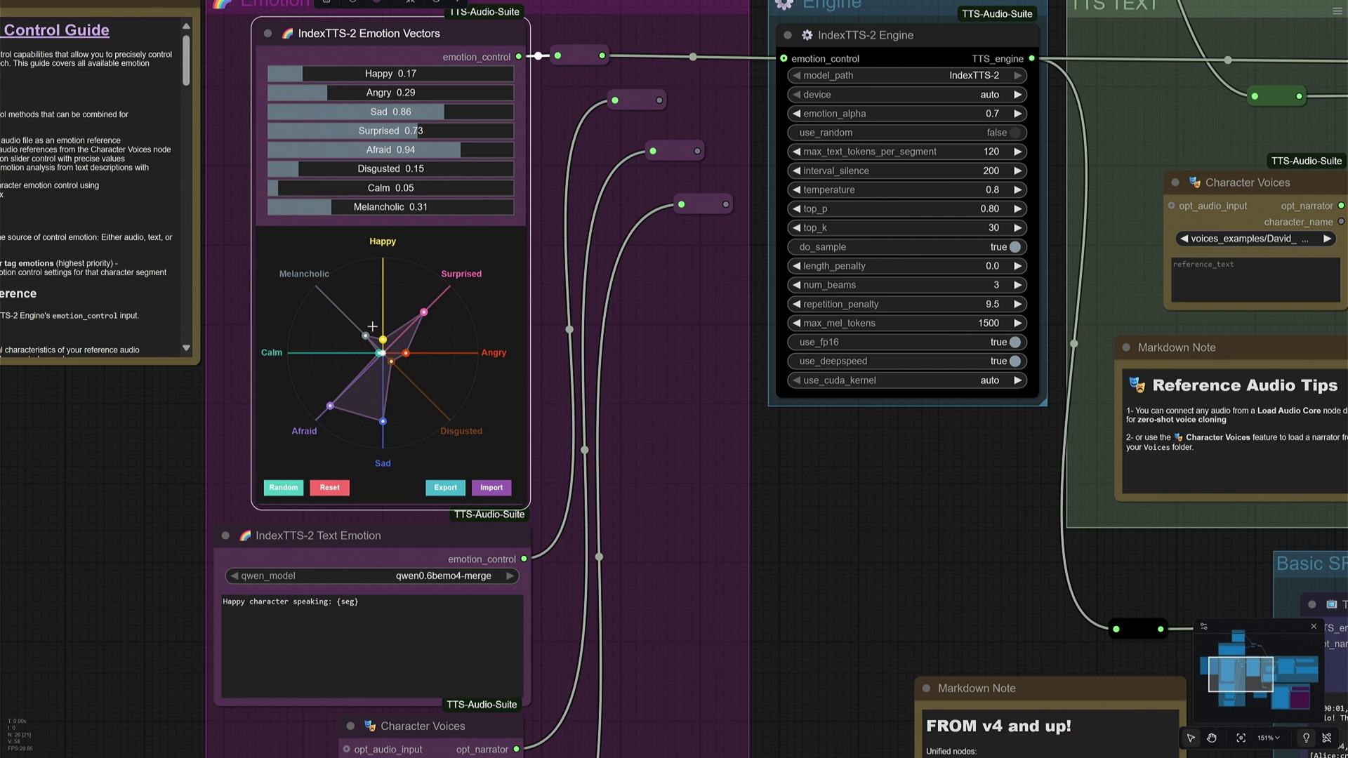
drag(405, 352, 457, 349)
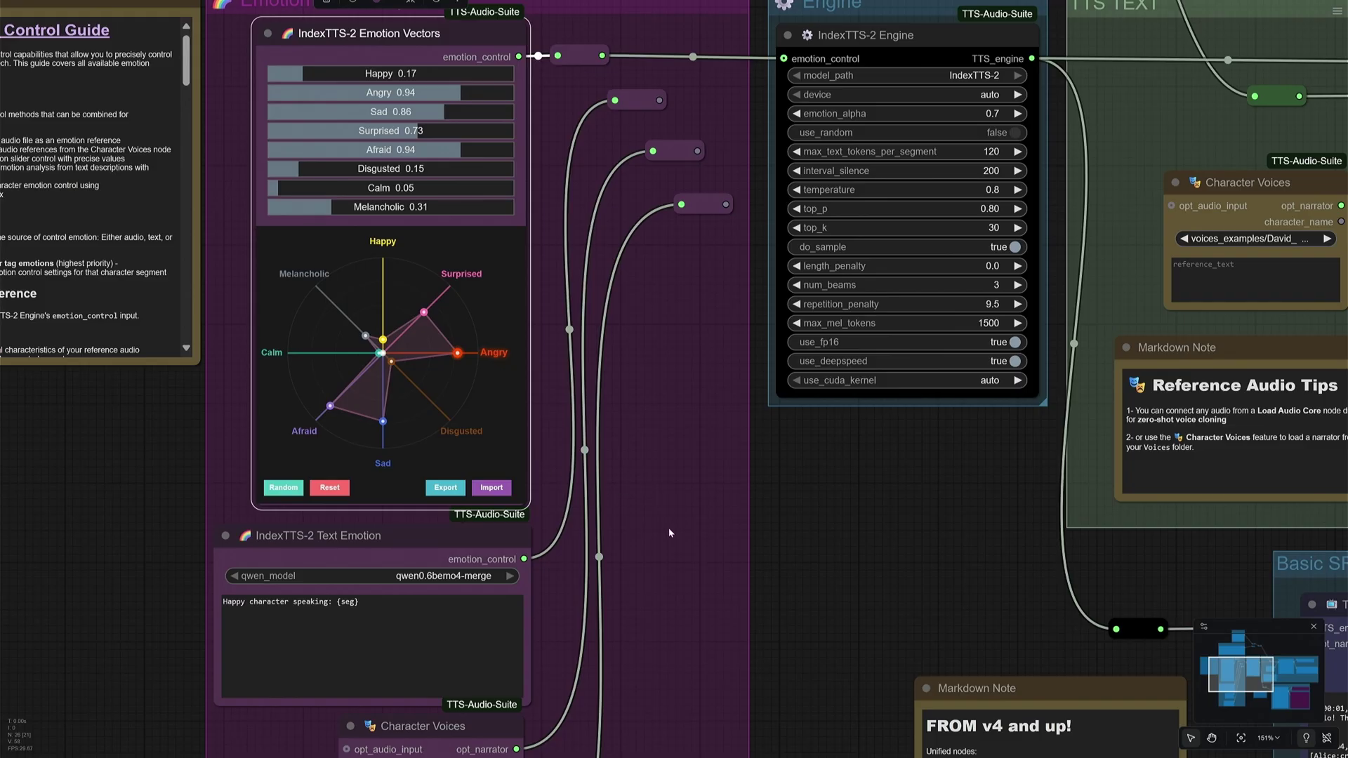
Widen the Character Voices node in Emotion Control Options to fit its full voice file name and move it directly under the Text Emotion node.
scroll(689, 304, down, 5)
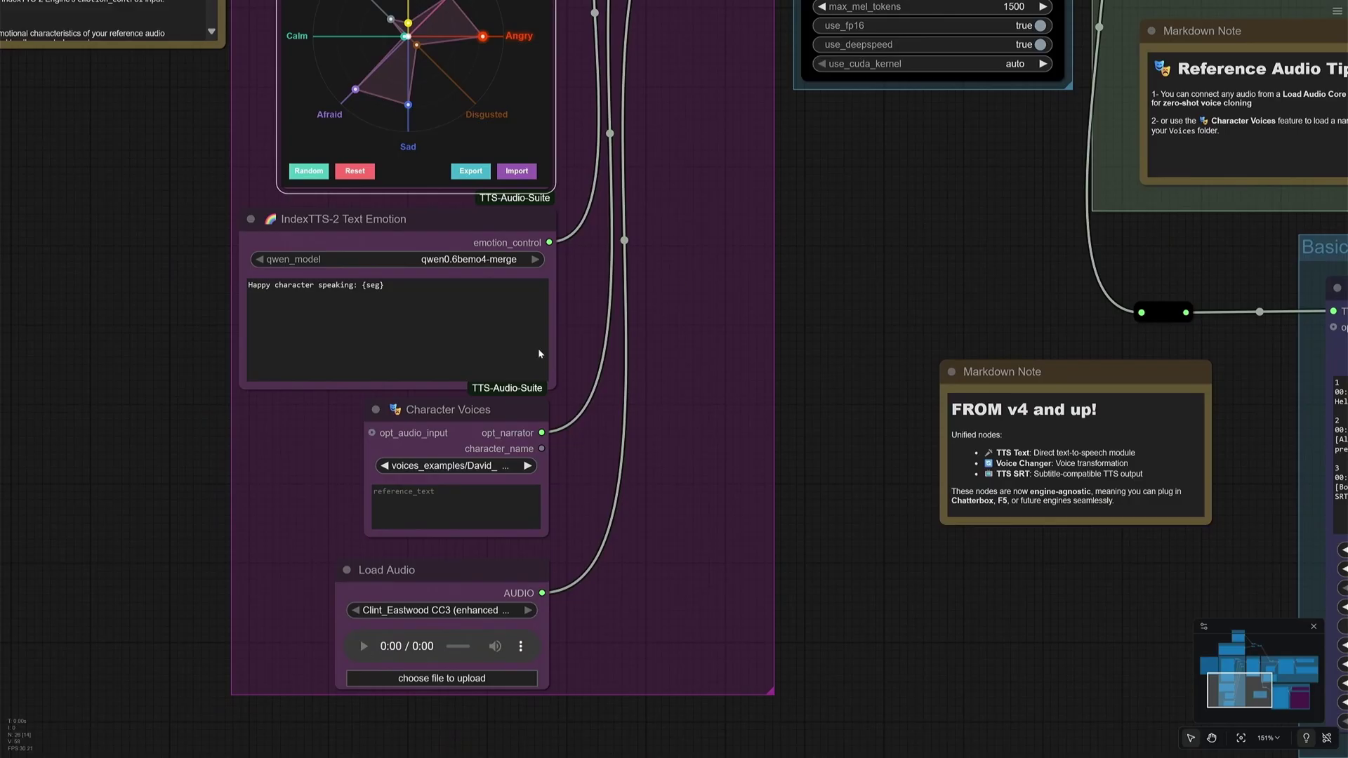
click(383, 222)
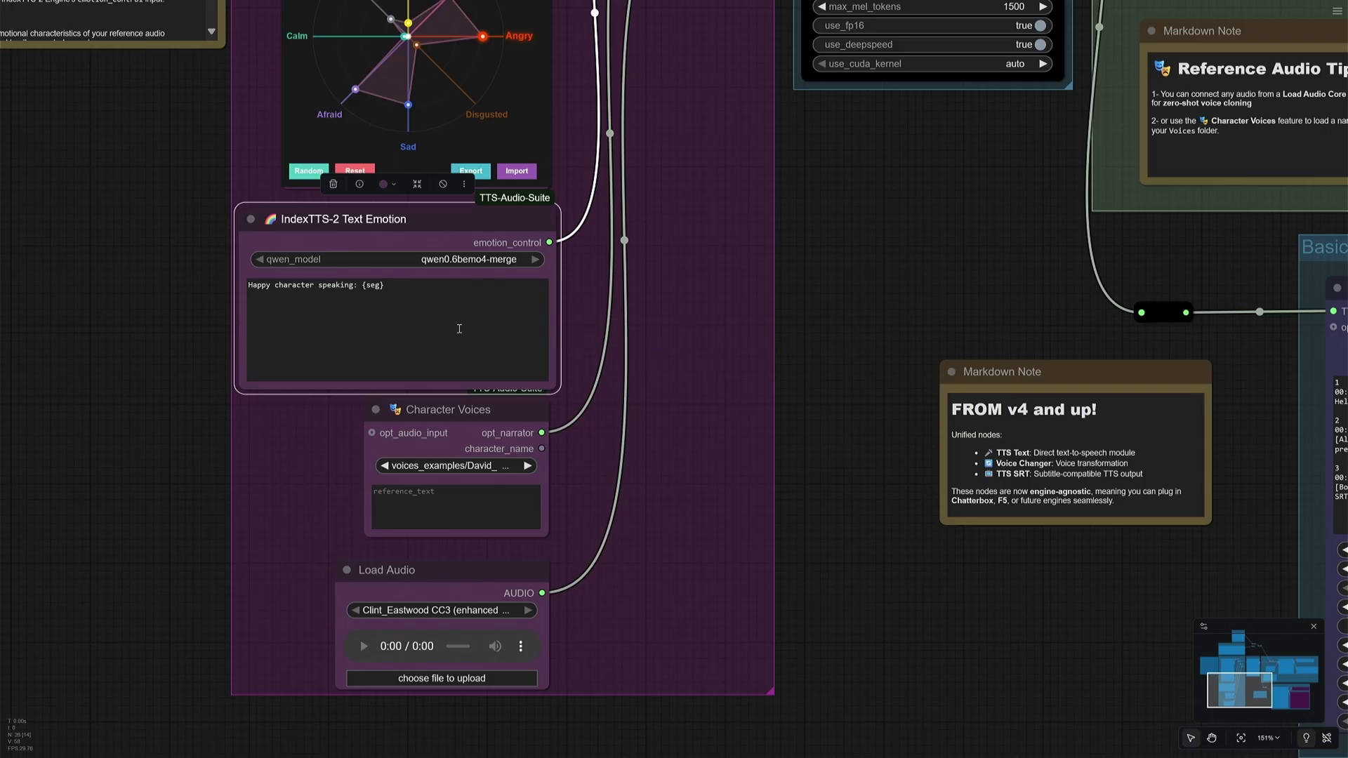
click(688, 318)
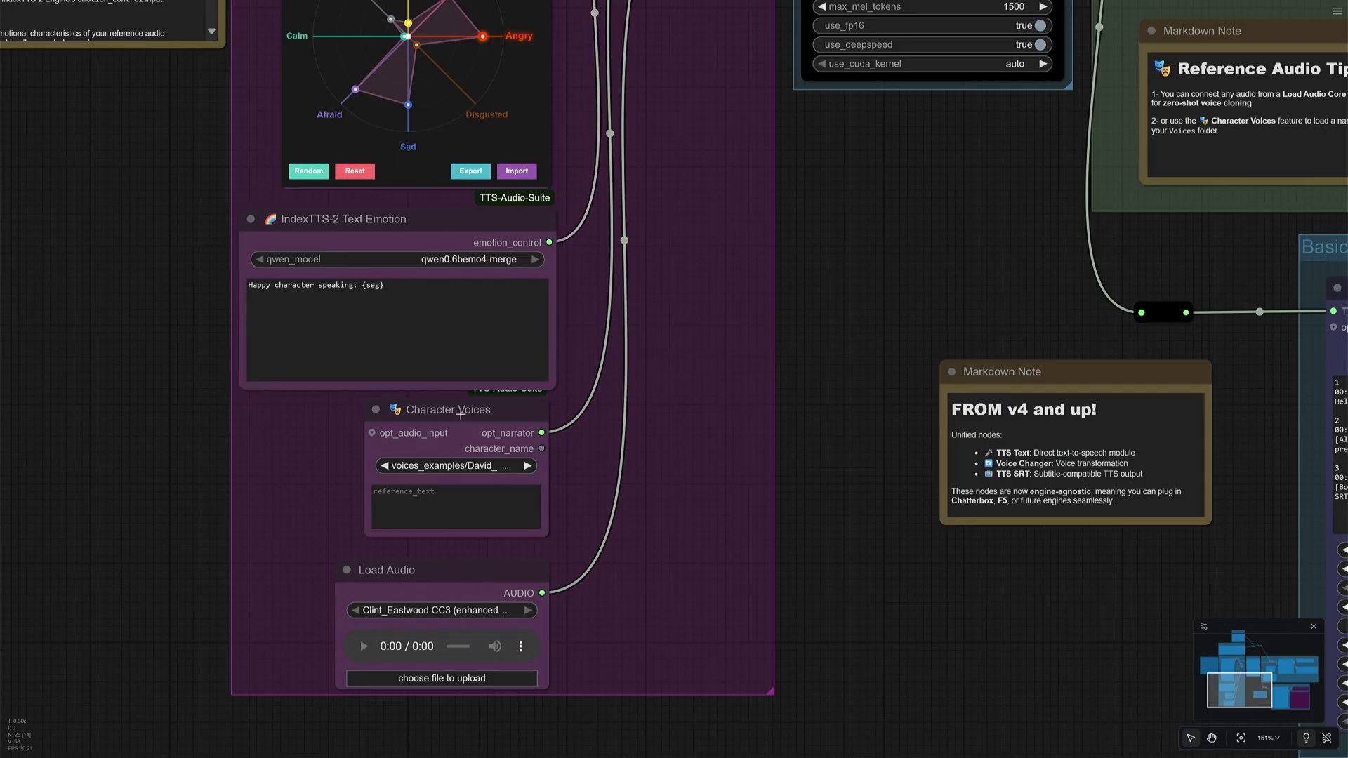
drag(547, 534, 715, 526)
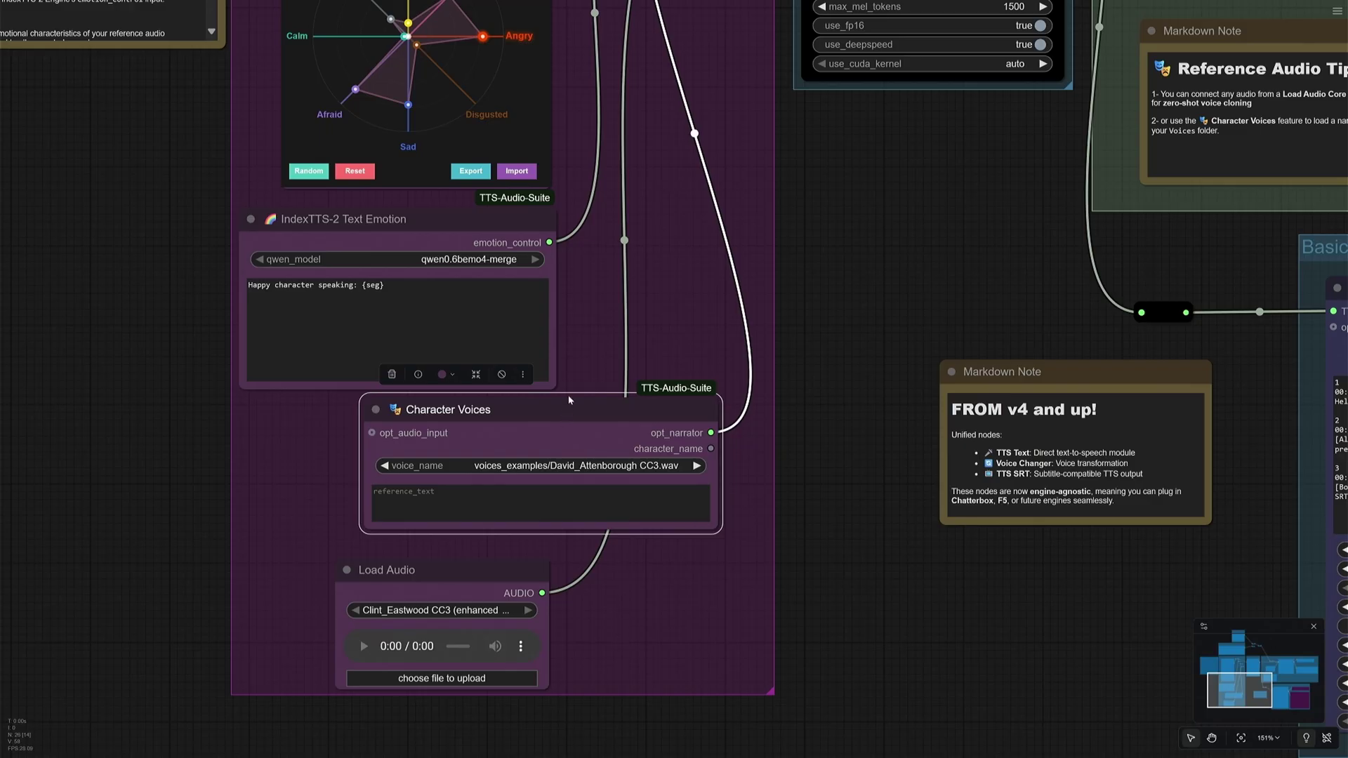
drag(570, 410, 450, 418)
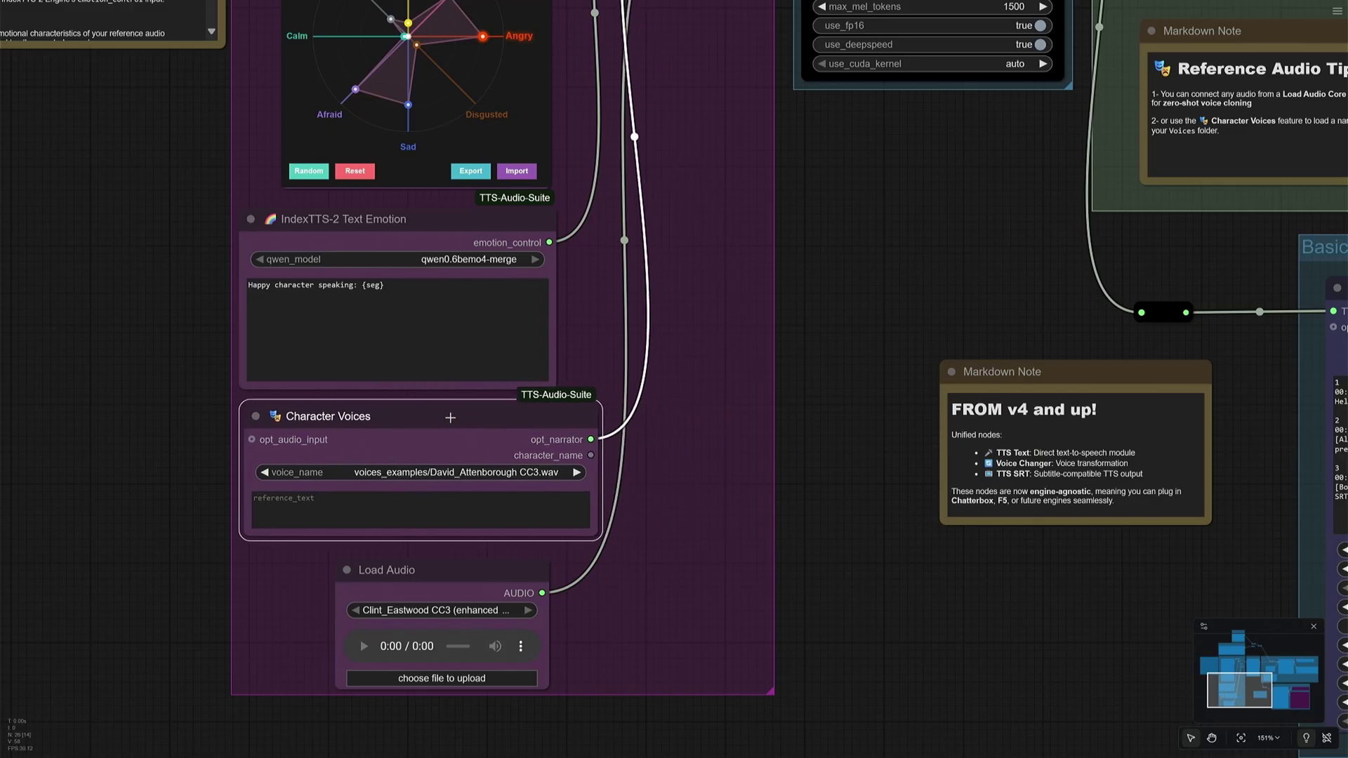
click(441, 551)
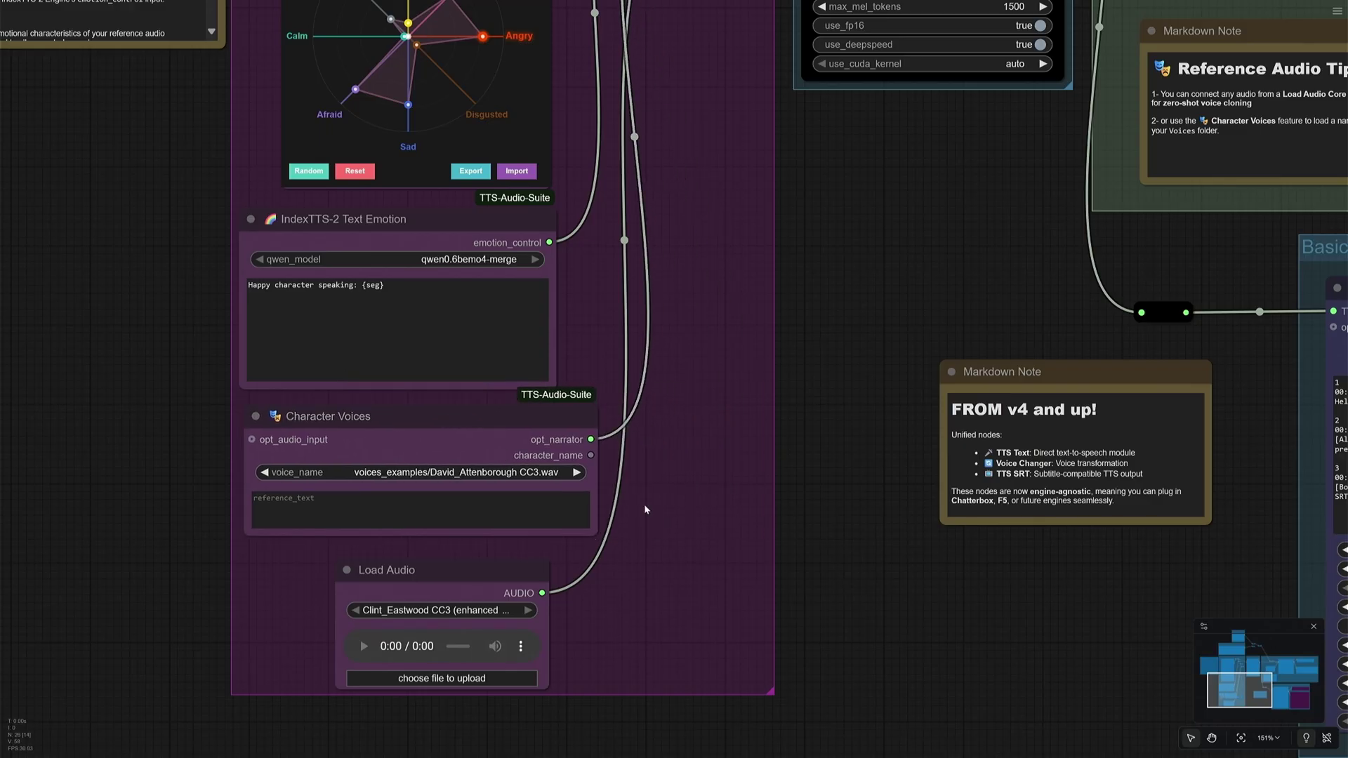
Load Natasha-2.mp3 into the Load Audio node and connect its reroute output to the IndexTTS-2 Engine's emotion_control input.
click(413, 582)
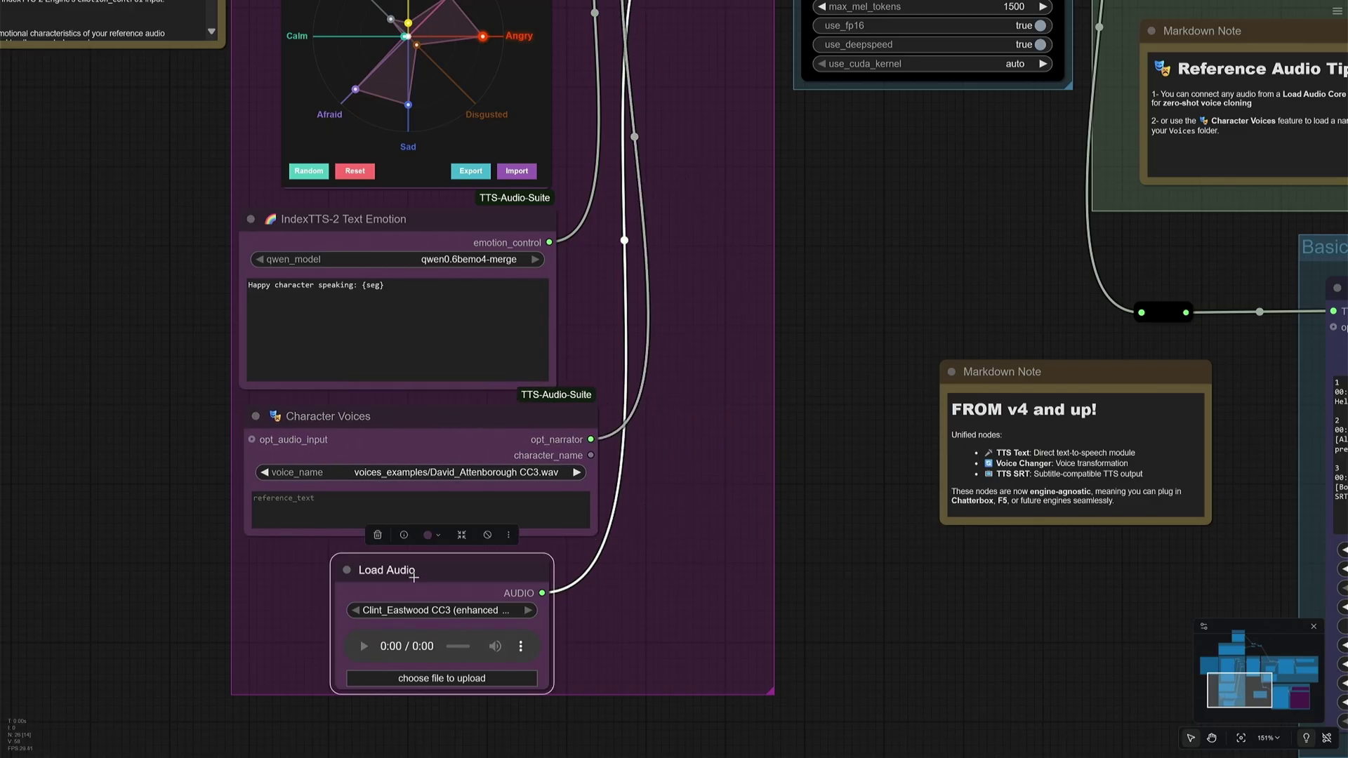
click(424, 680)
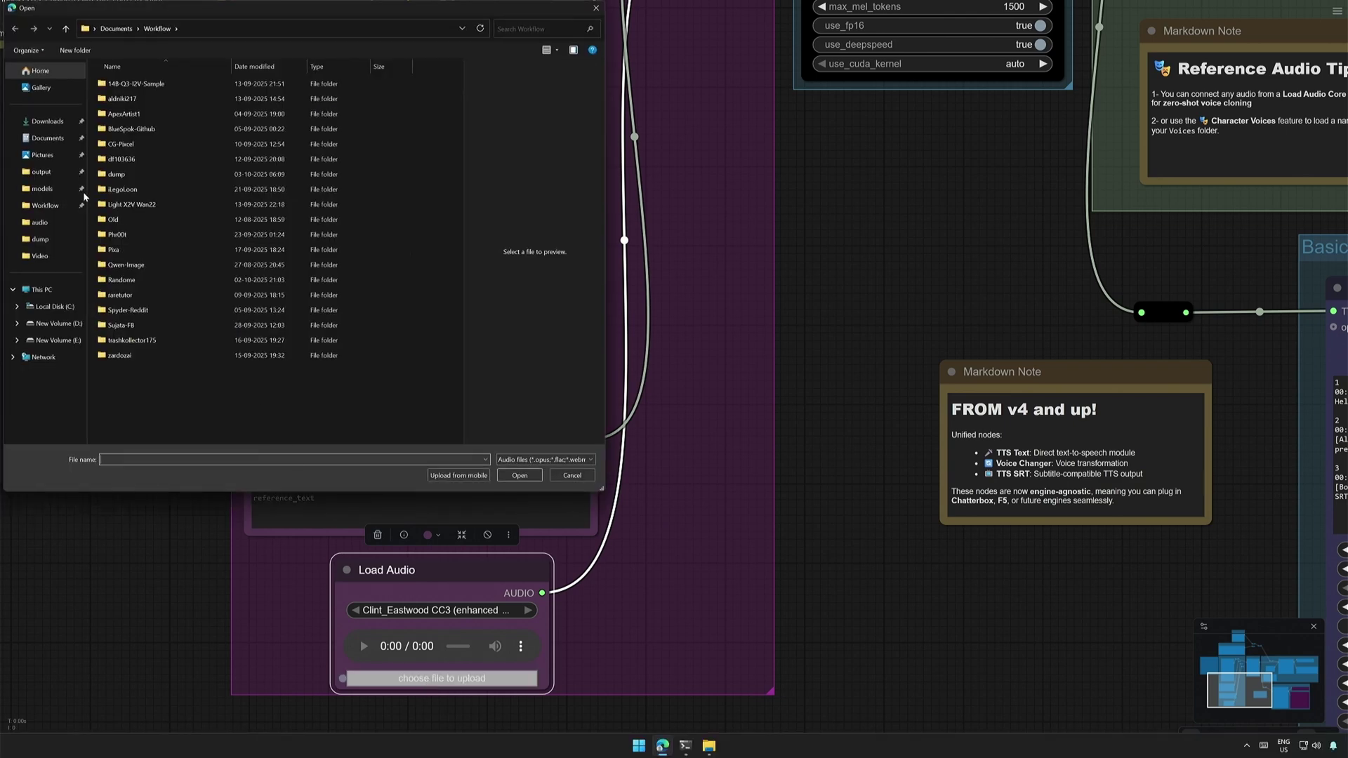
click(41, 172)
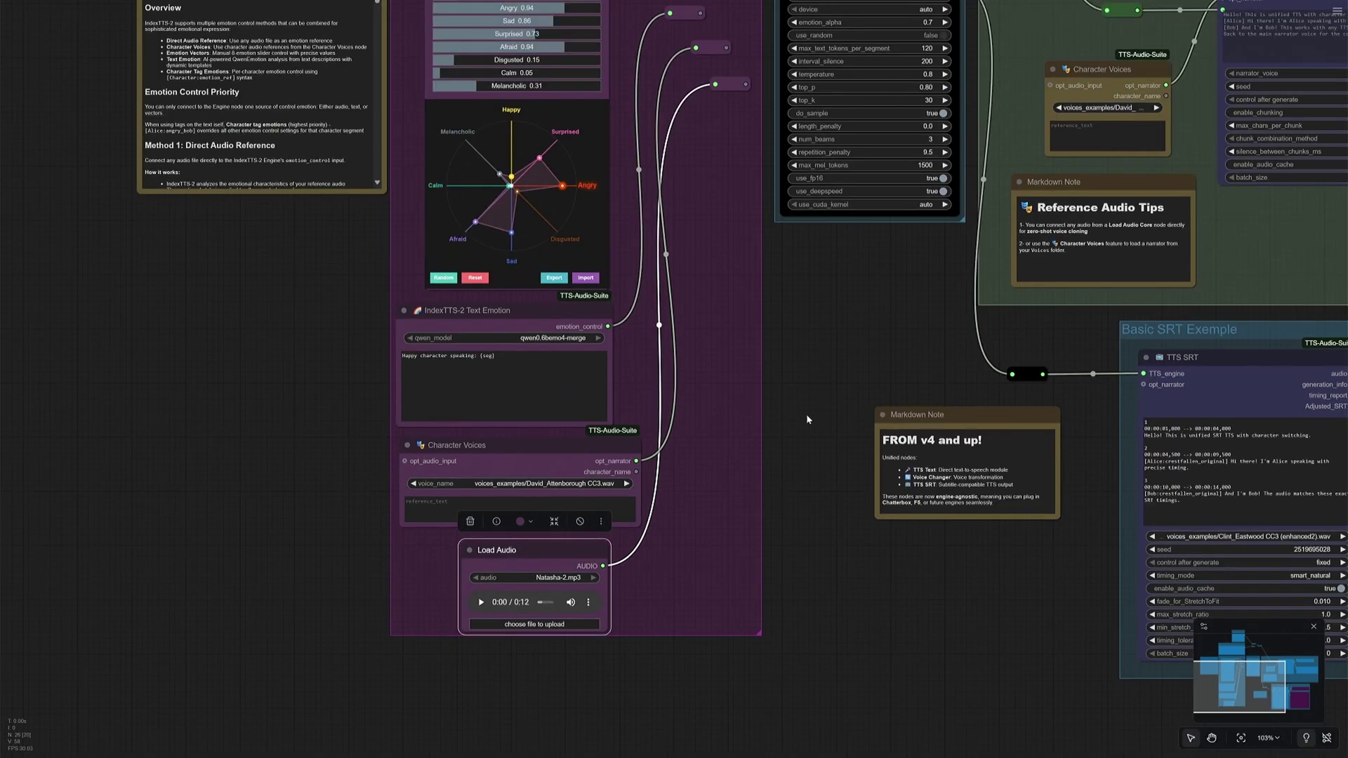
drag(806, 418, 766, 508)
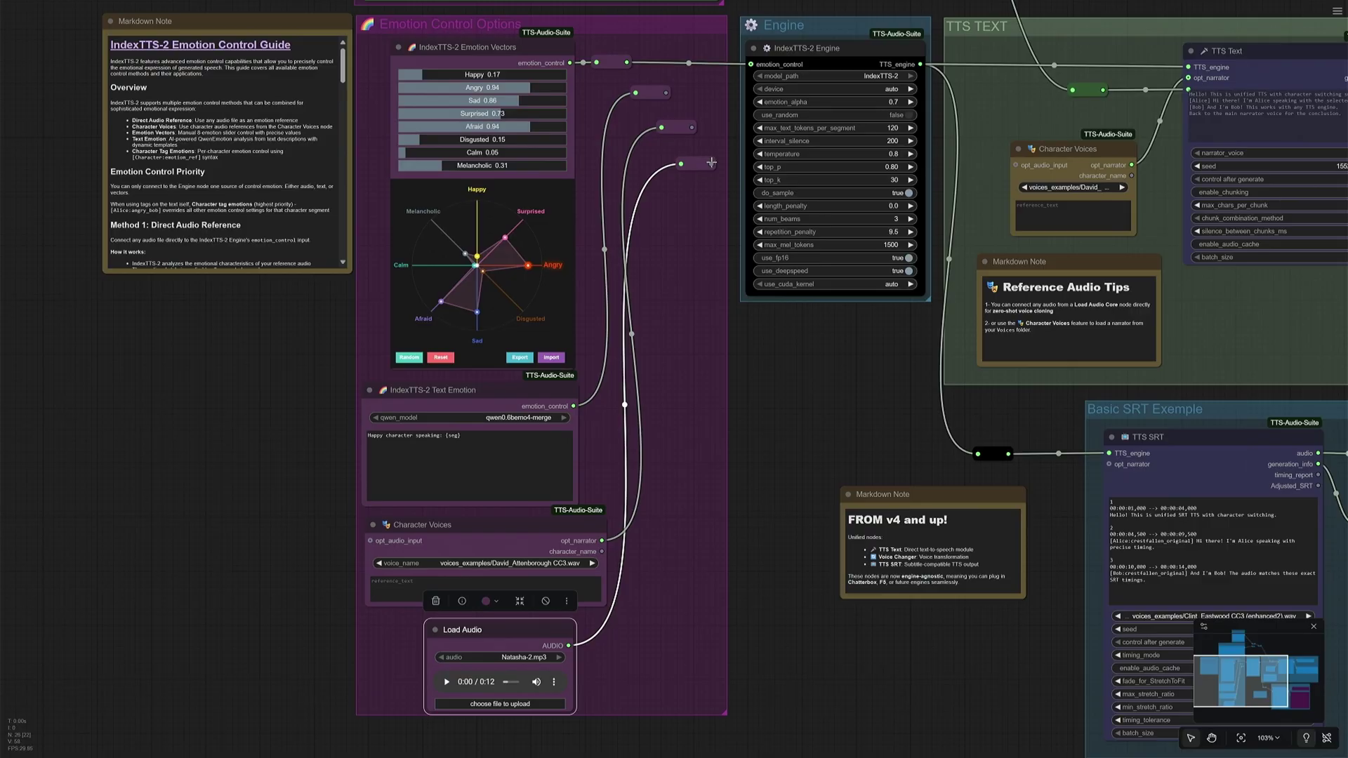
drag(712, 161, 751, 64)
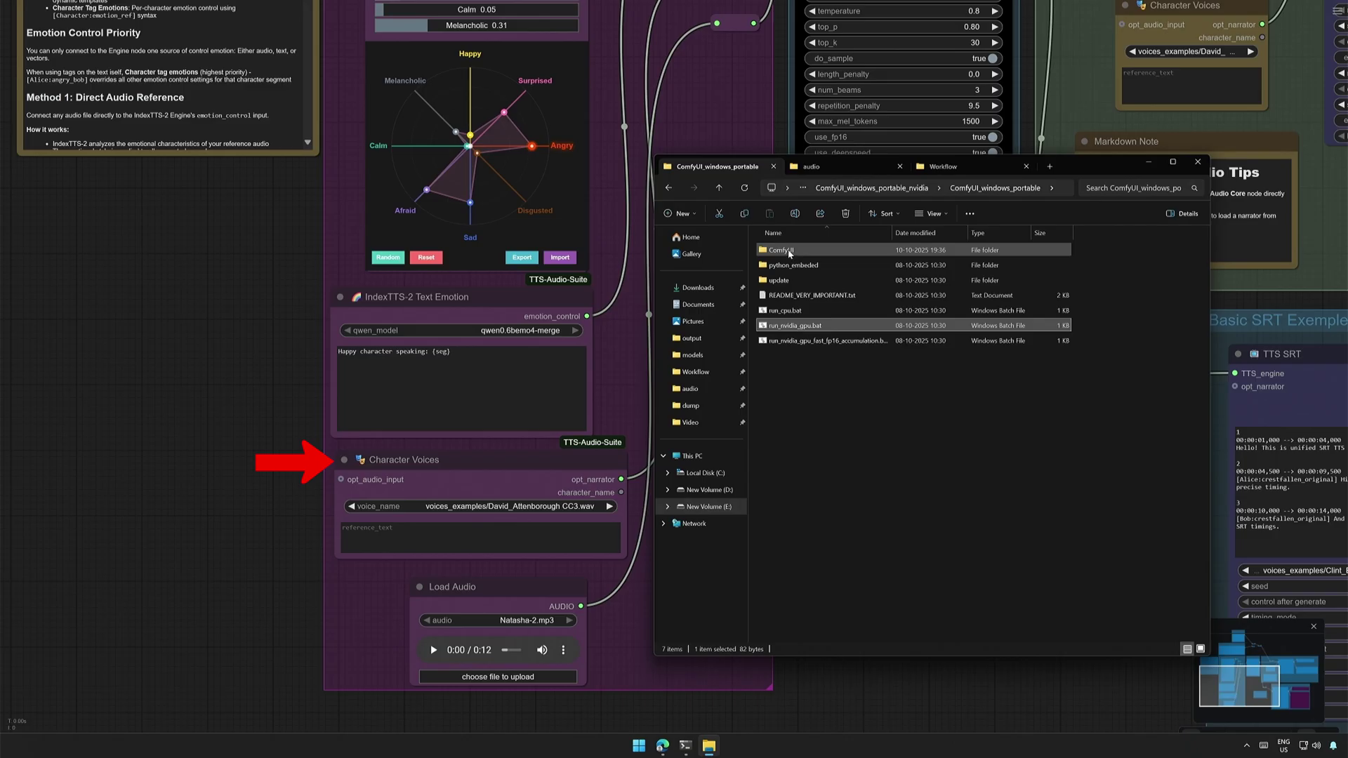
In File Explorer, go from the ComfyUI_windows_portable folder to ComfyUI/custom_nodes/TTS-Audio-Suite/voices_examples.
double_click(789, 251)
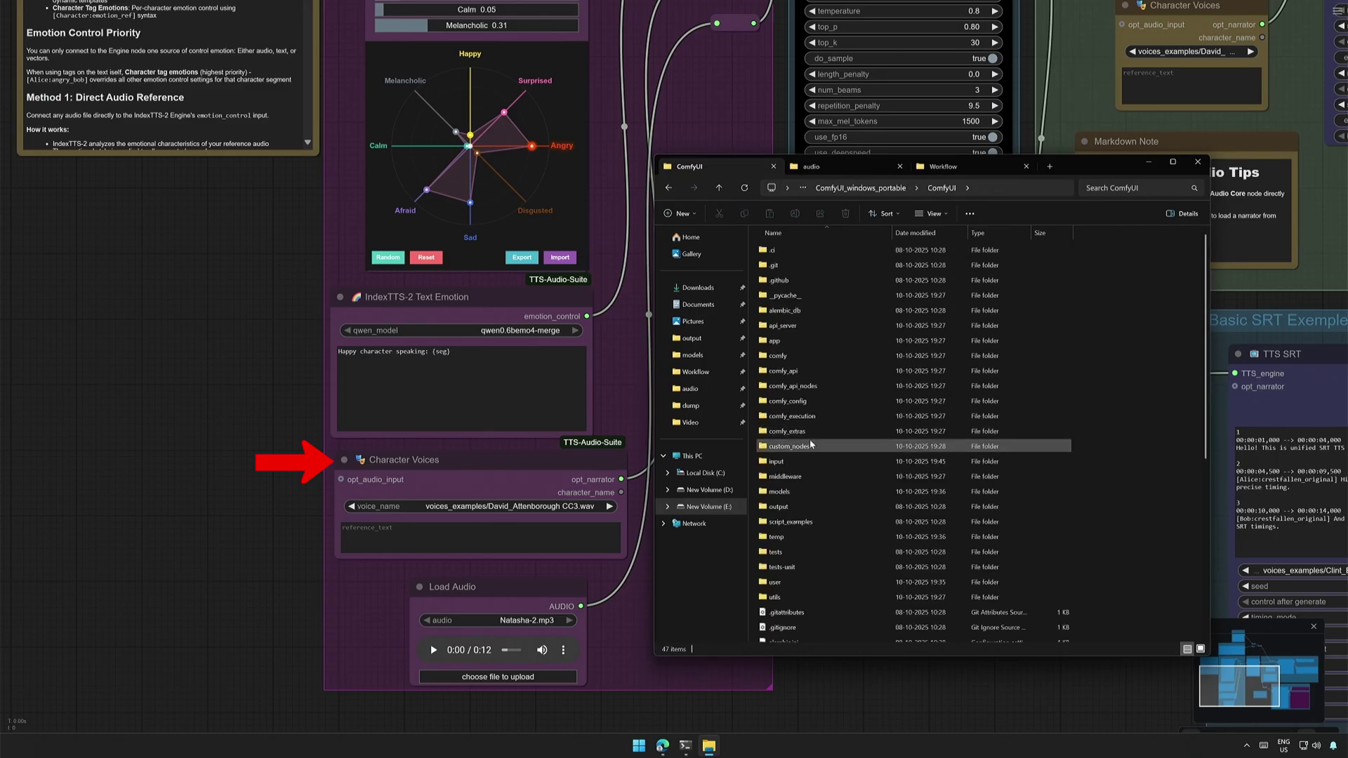
click(803, 449)
double_click(802, 450)
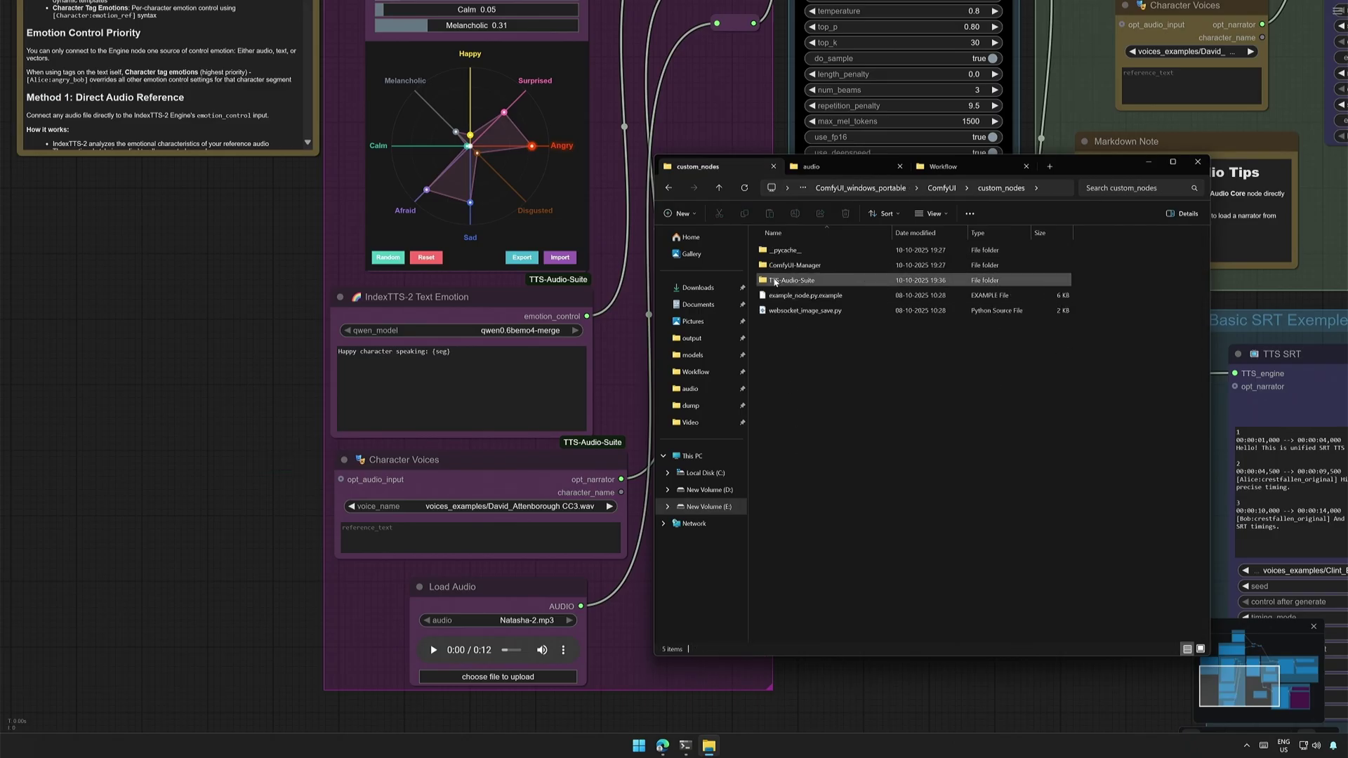
double_click(800, 283)
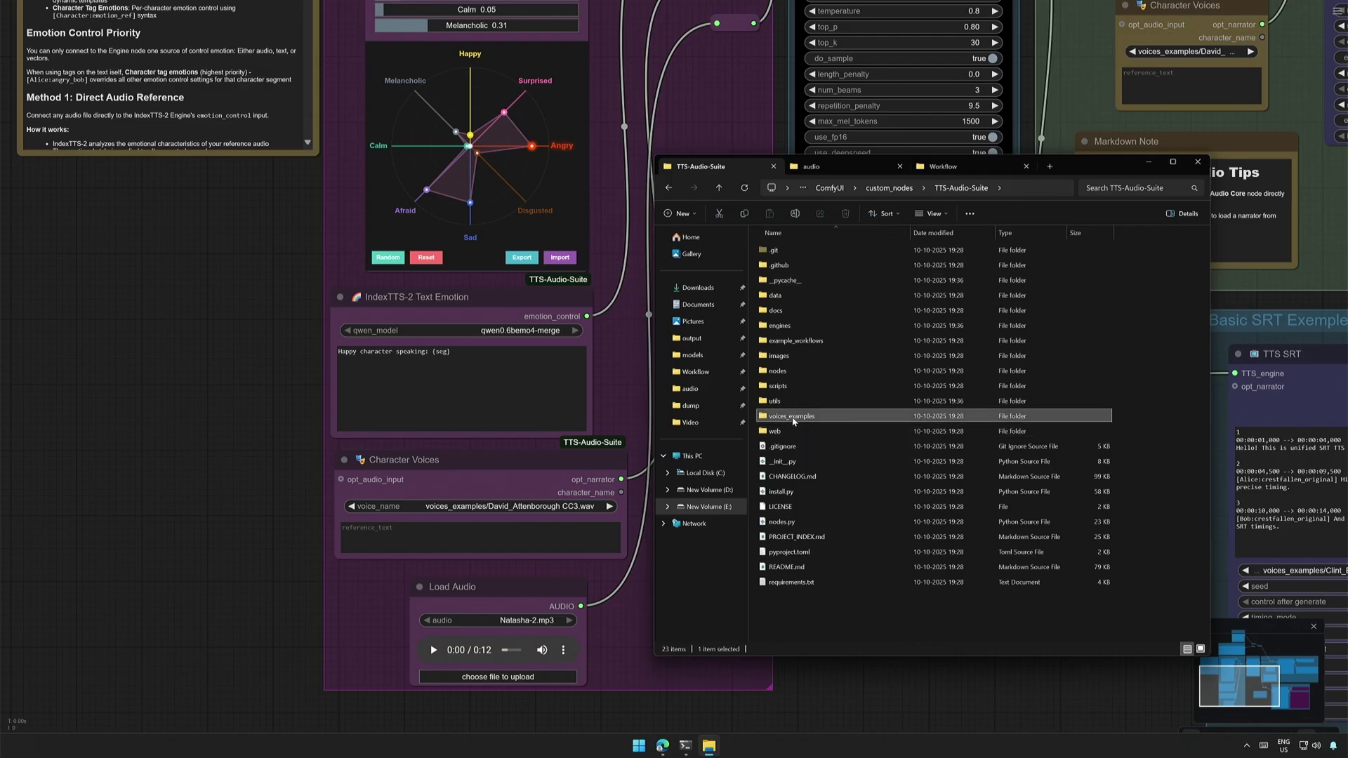
double_click(795, 420)
Listen to Sophie_Anderson CC3.wav, then read the source and licence text in Sophie_Anderson CC3.txt and close it.
drag(801, 560, 798, 508)
double_click(798, 506)
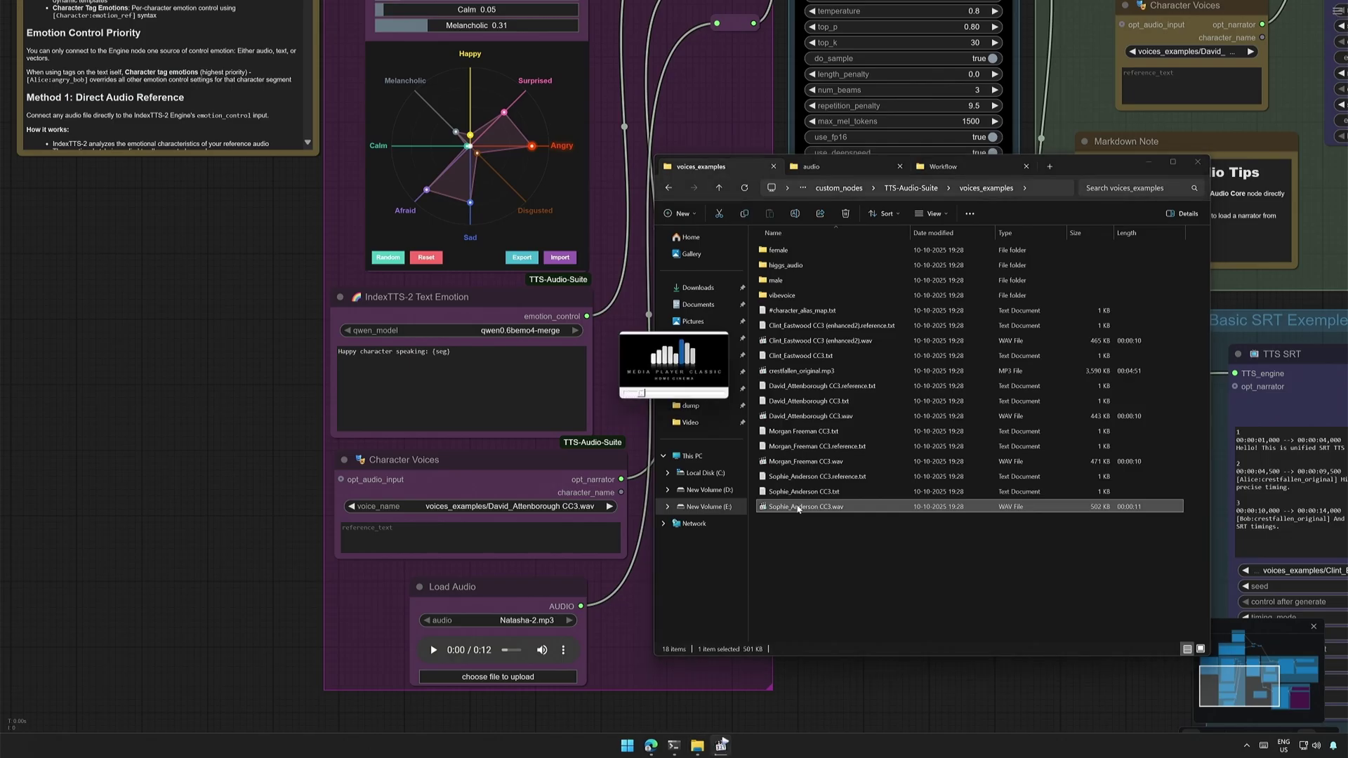
click(788, 492)
double_click(789, 492)
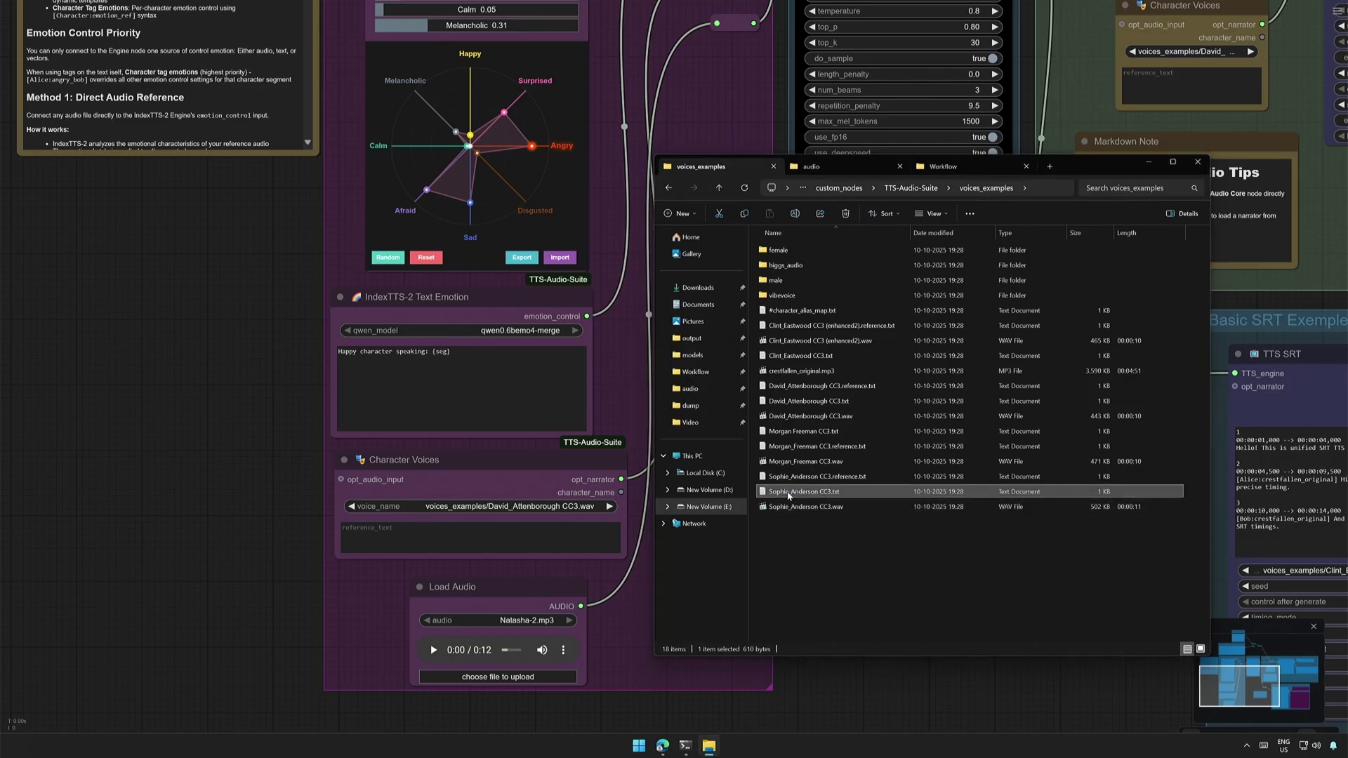
drag(984, 513, 820, 282)
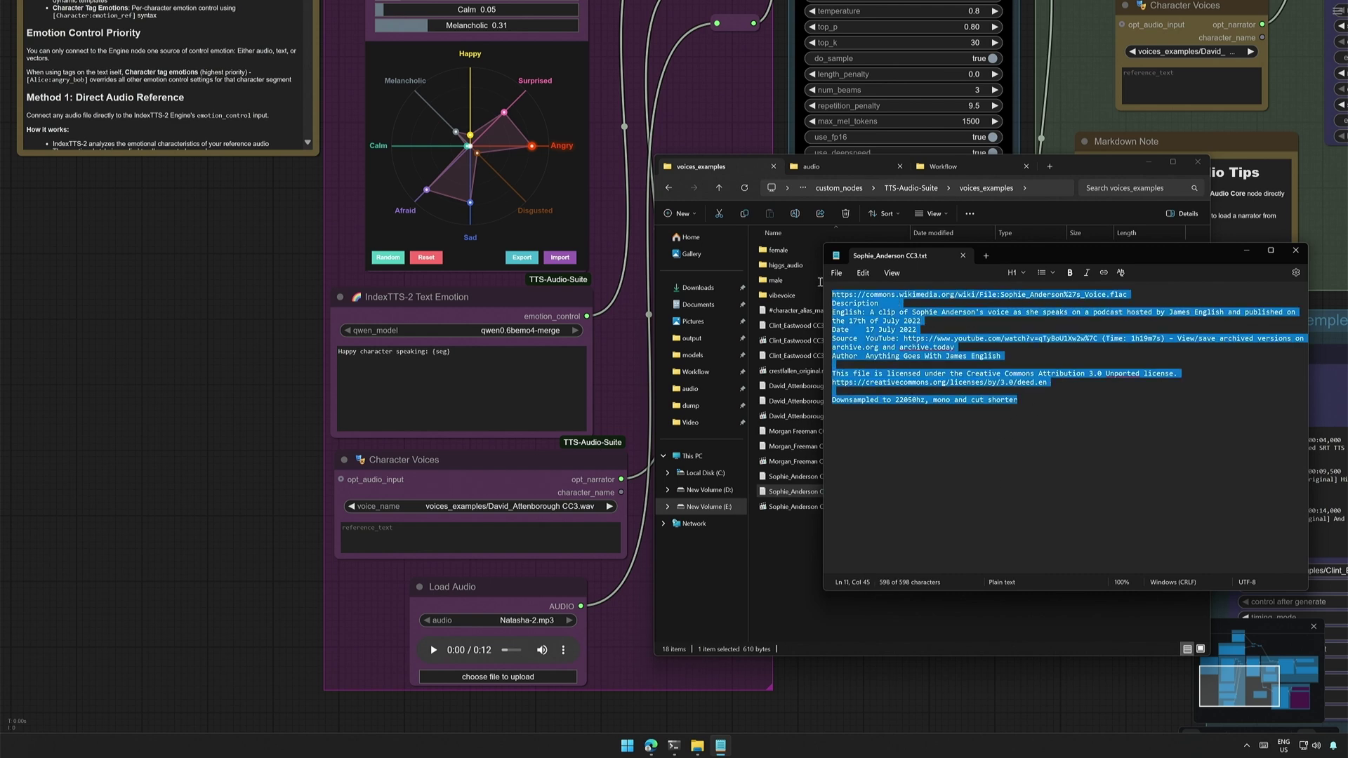
click(963, 255)
double_click(818, 480)
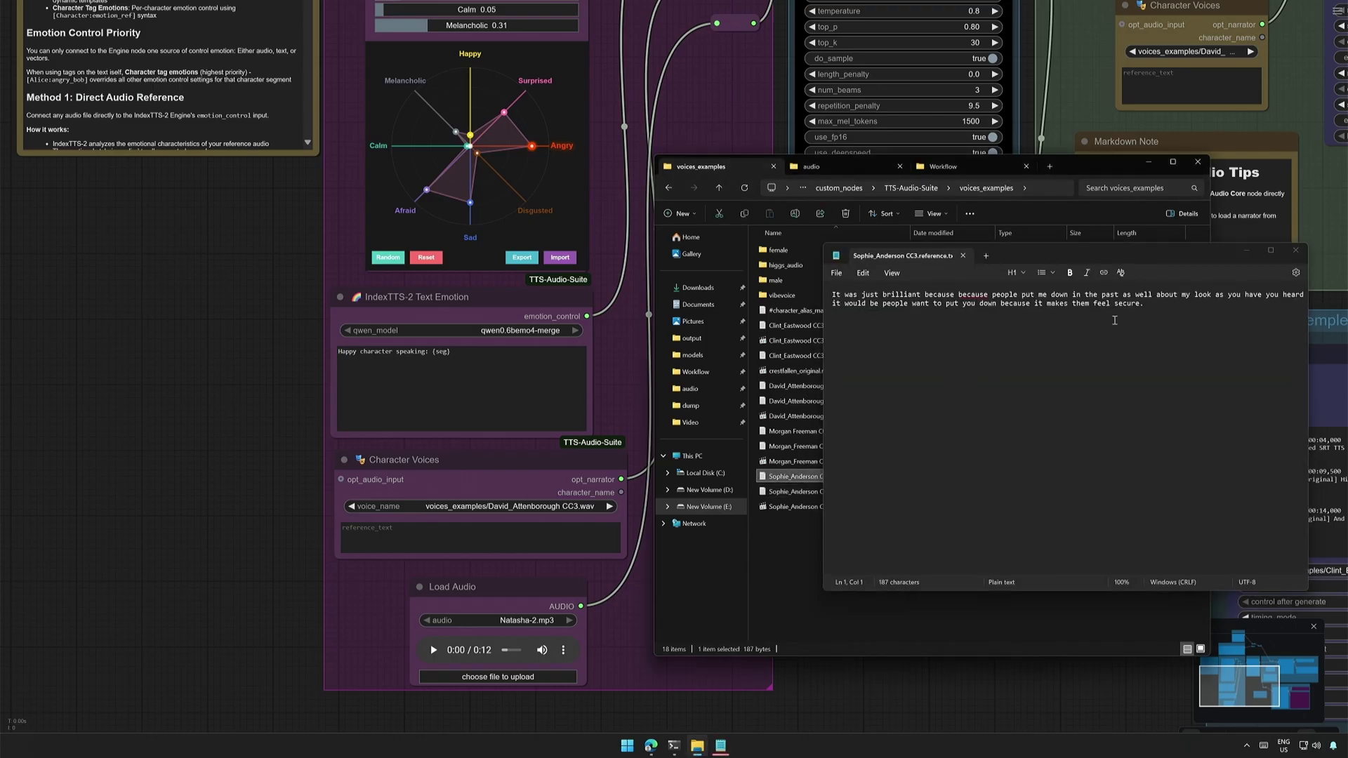
click(853, 310)
key(ctrl+a)
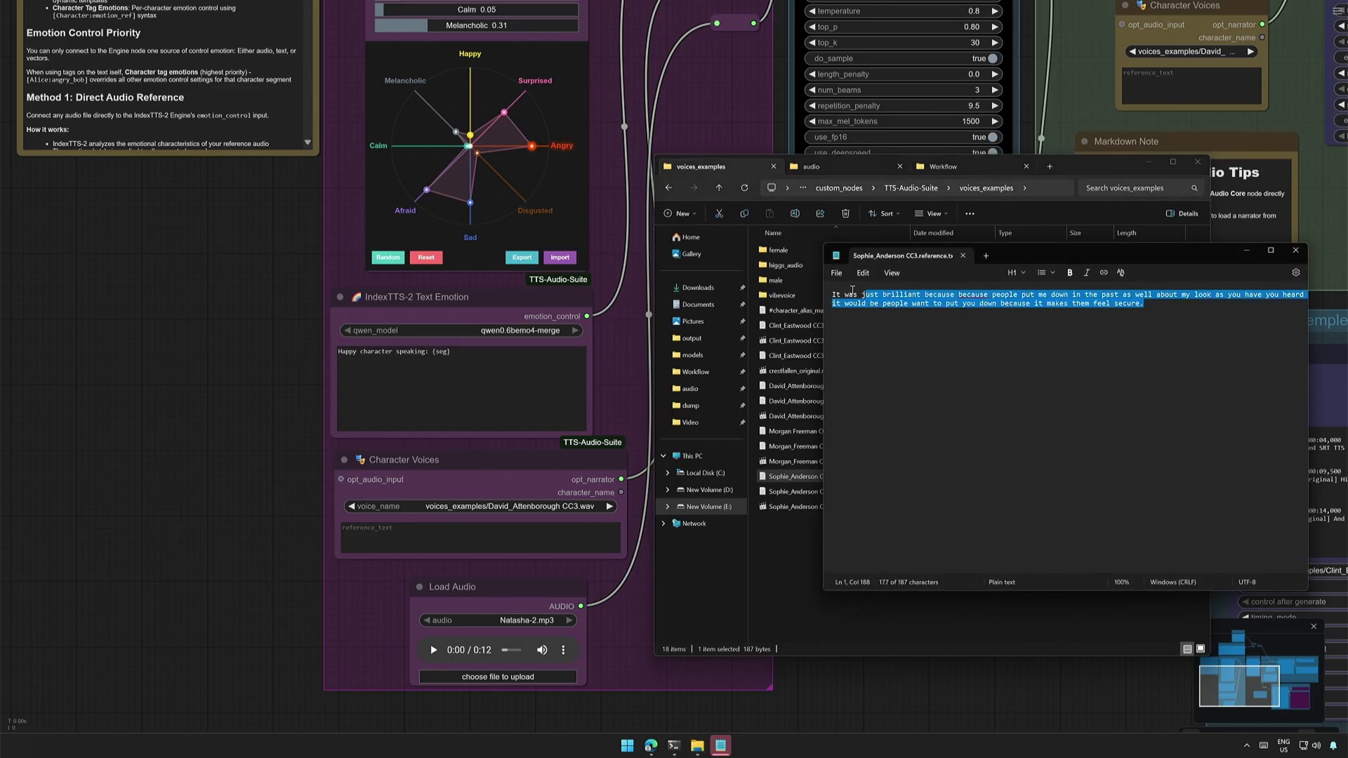
click(962, 255)
click(837, 531)
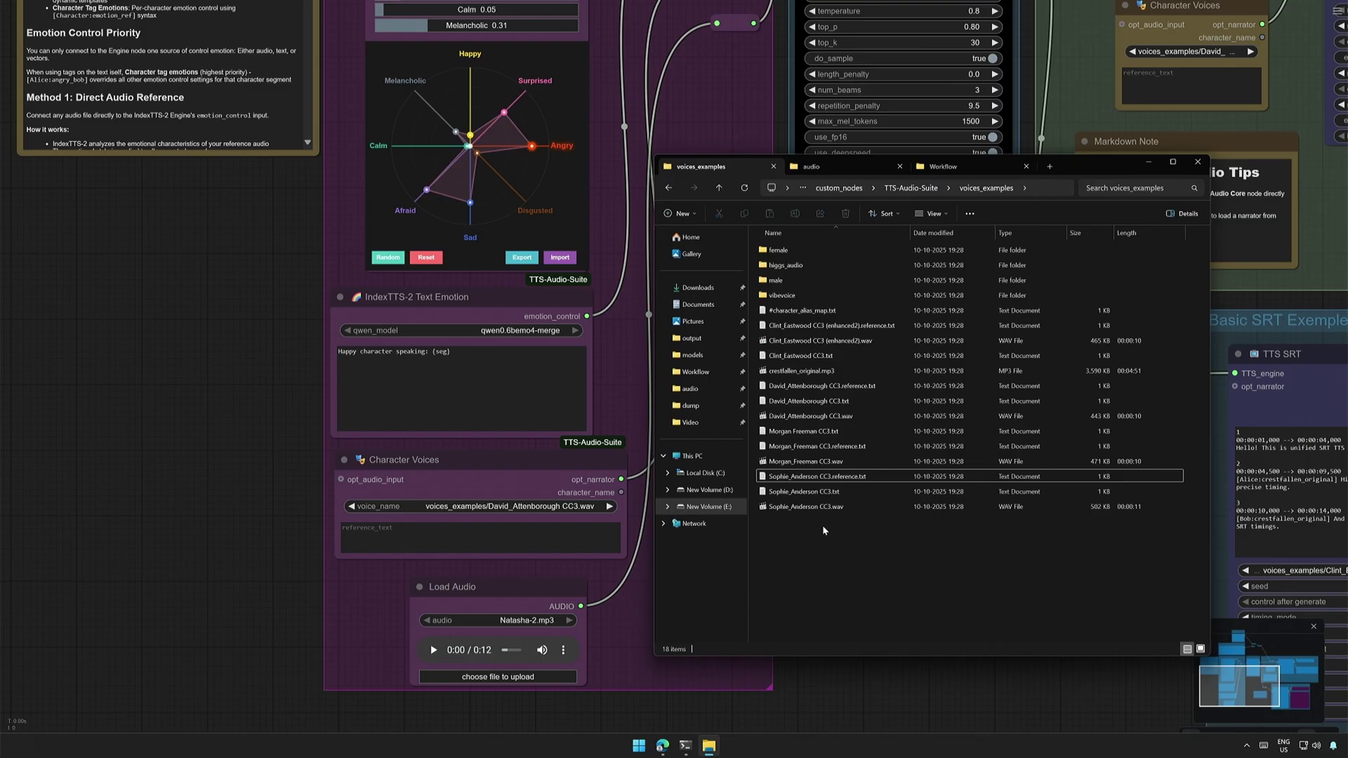
click(805, 510)
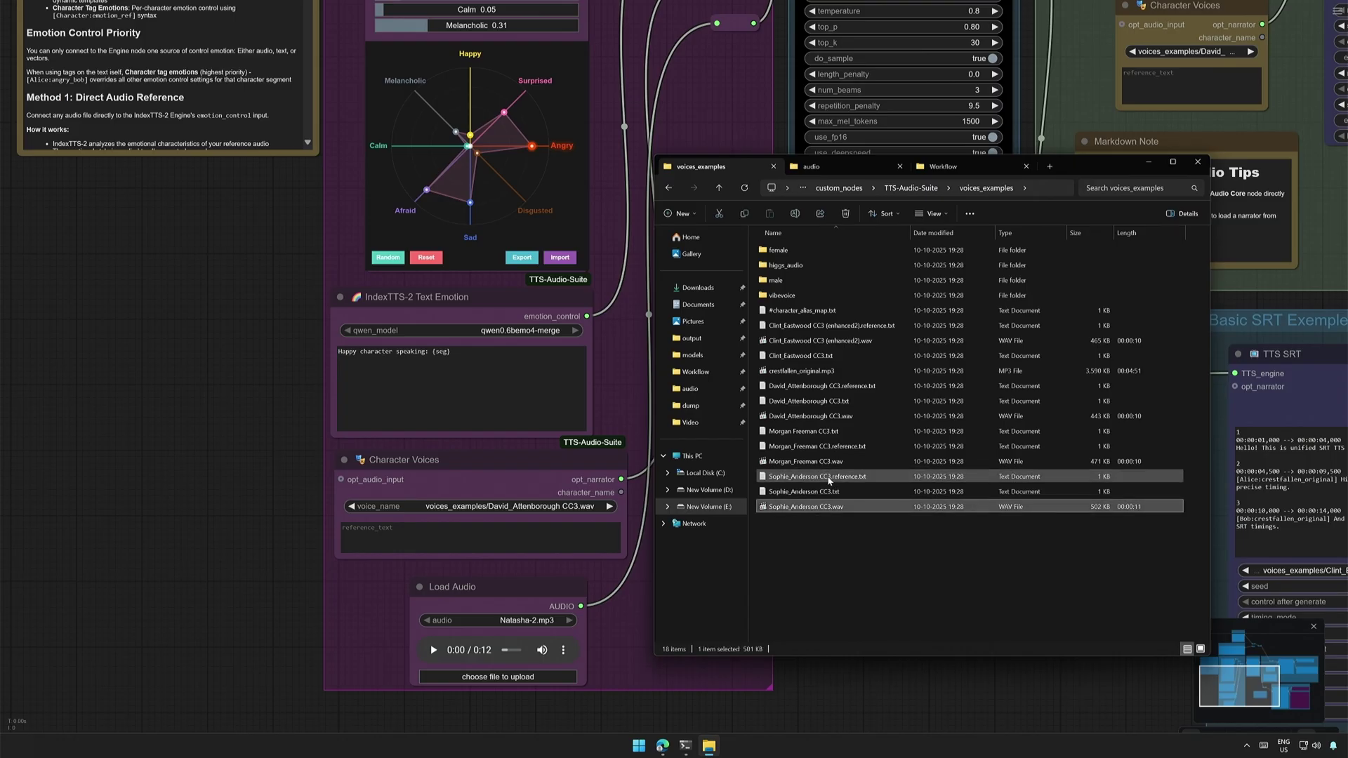
ctrl+click(847, 478)
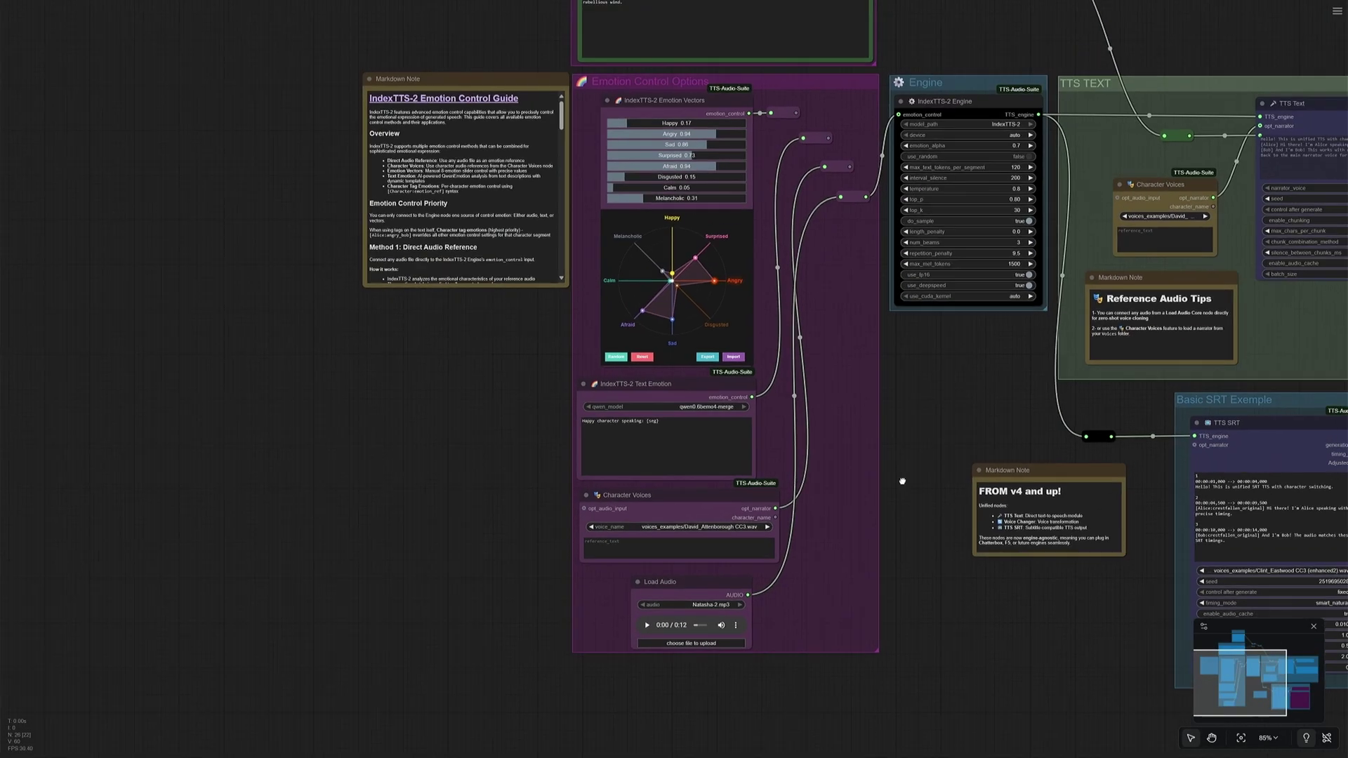
Widen the Character Voices node in the TTS TEXT group to fit its full voice file name.
drag(900, 476, 534, 492)
scroll(702, 329, up, 4)
drag(709, 328, 700, 331)
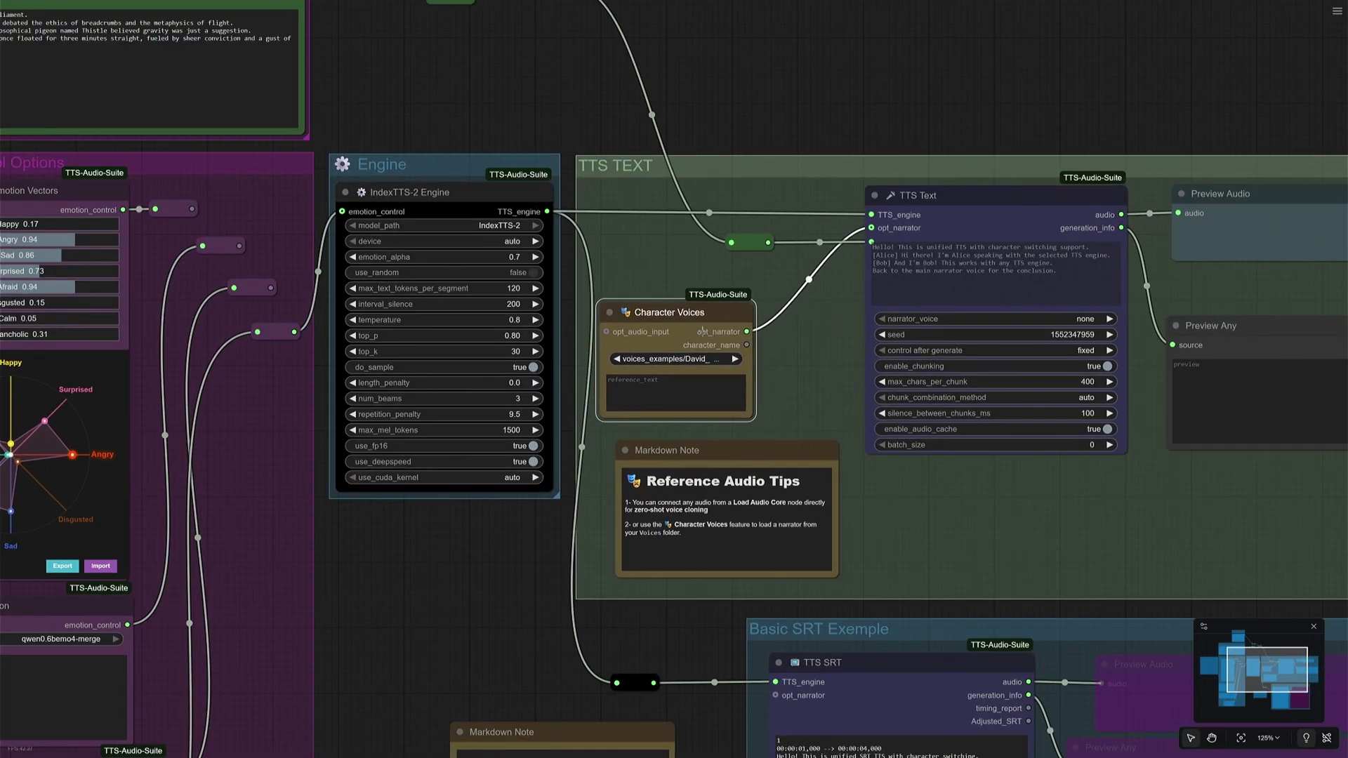
drag(753, 418, 854, 415)
click(889, 484)
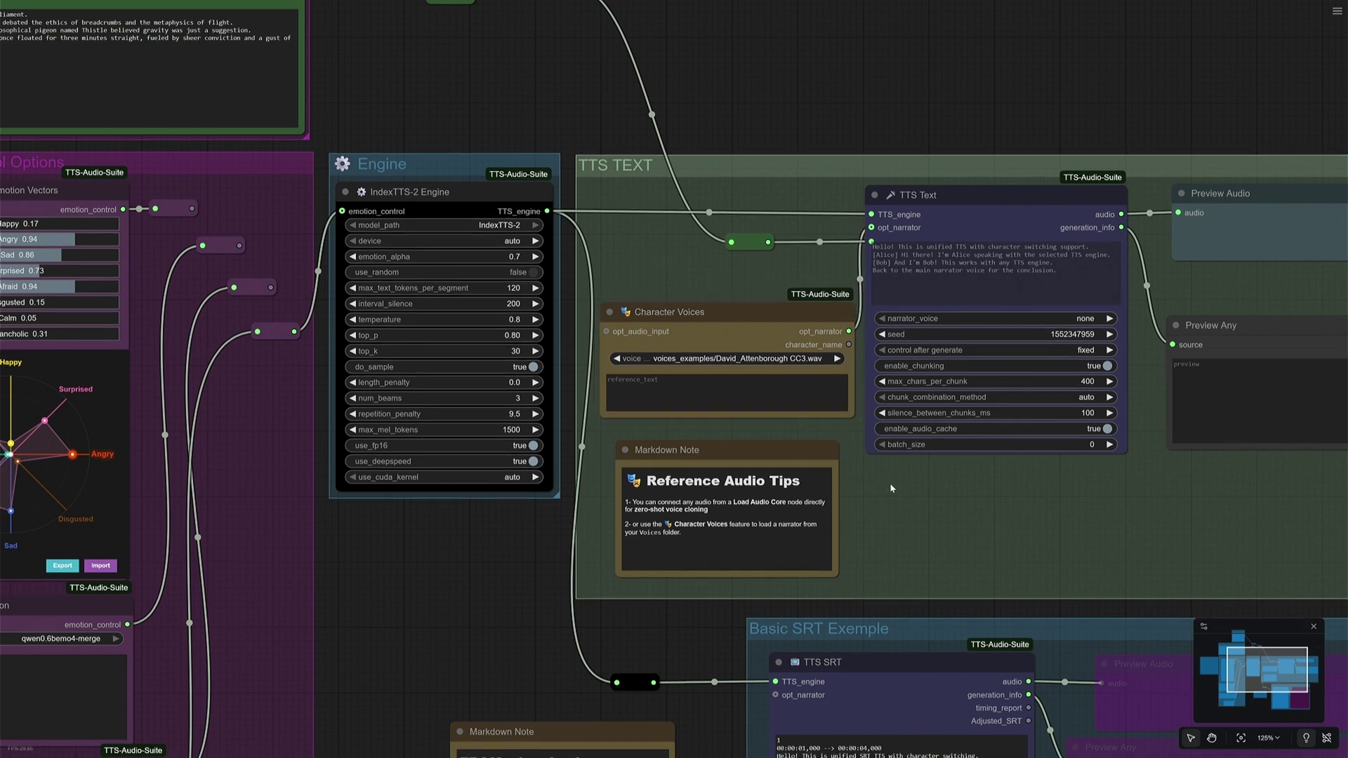
Read the Reference Audio Tips note on connecting a Load Audio node or using Character Voices as narrator.
click(810, 318)
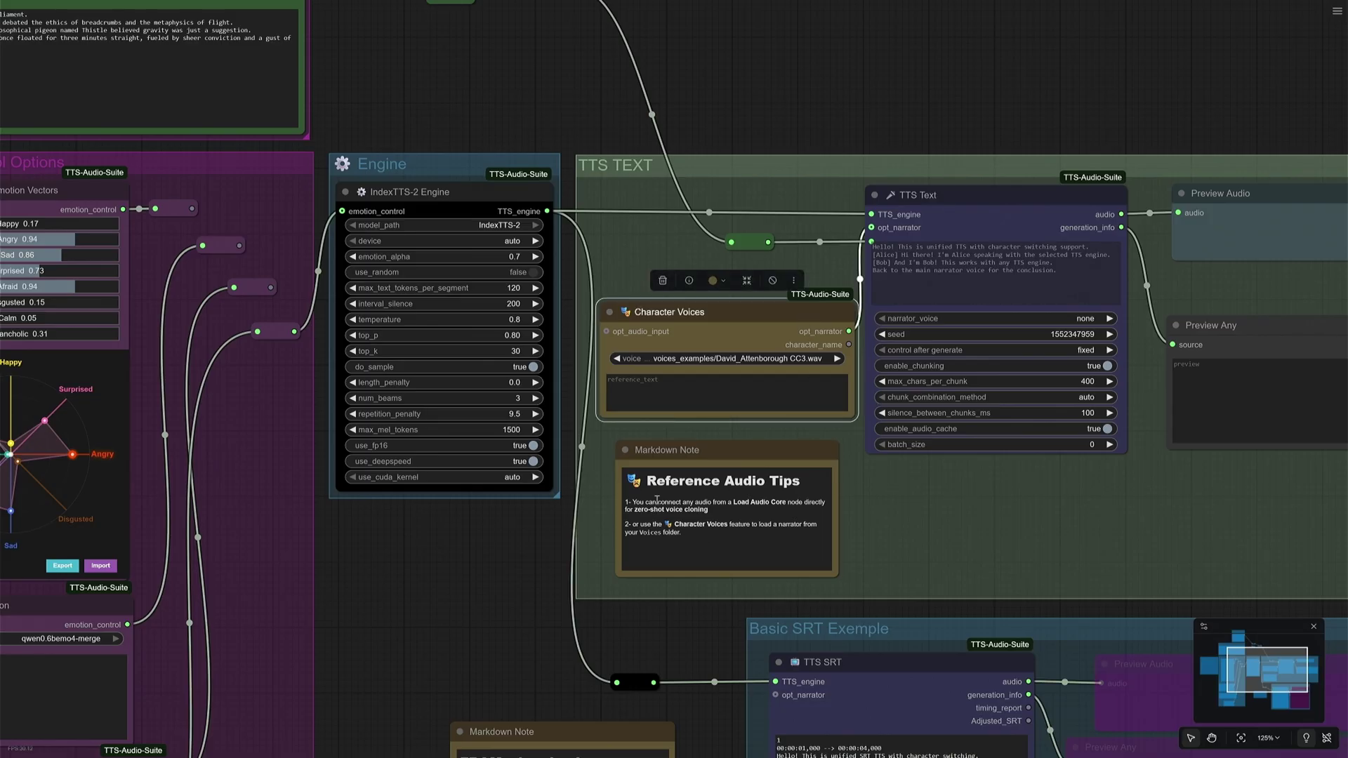
double_click(736, 501)
drag(734, 497, 751, 504)
click(933, 524)
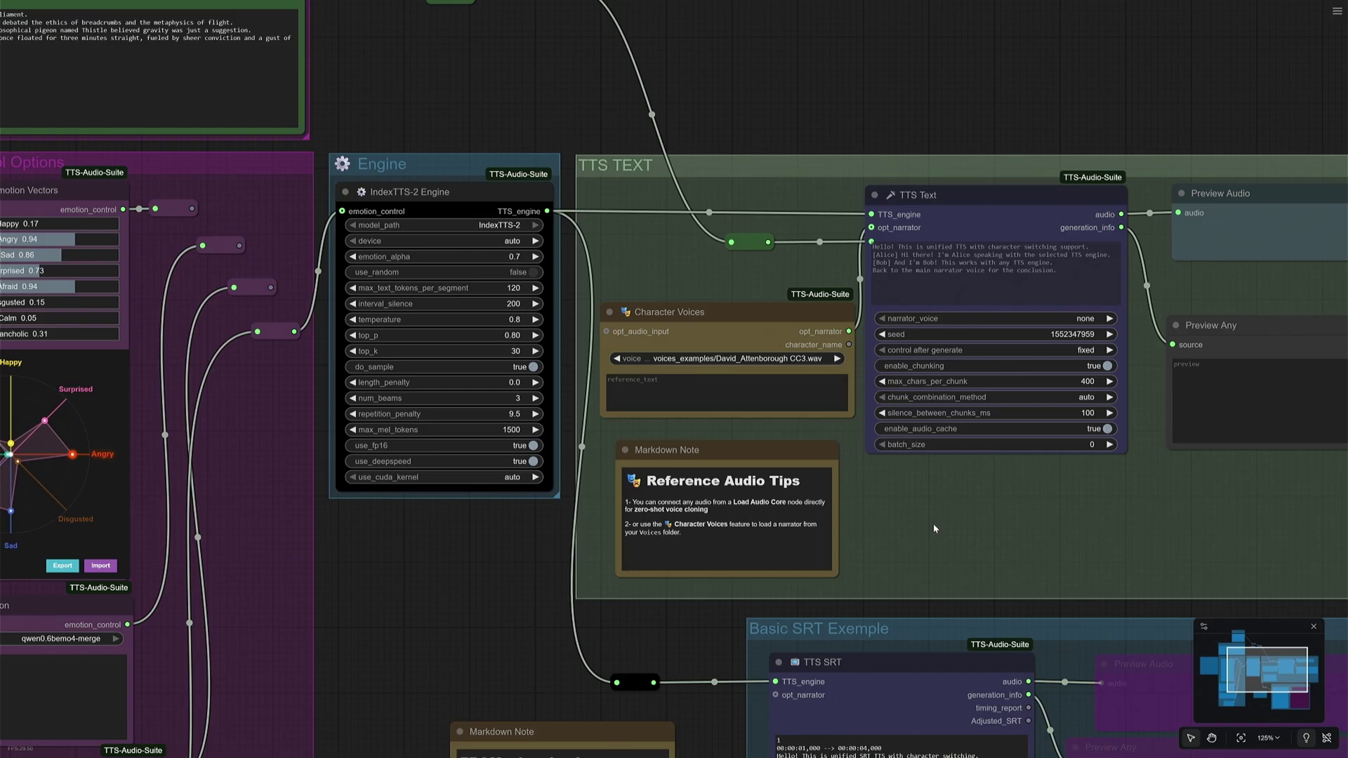
Switch to File Explorer's voices_examples folder, read the transcript in Natasha.txt, and close the file.
key(alt+Tab)
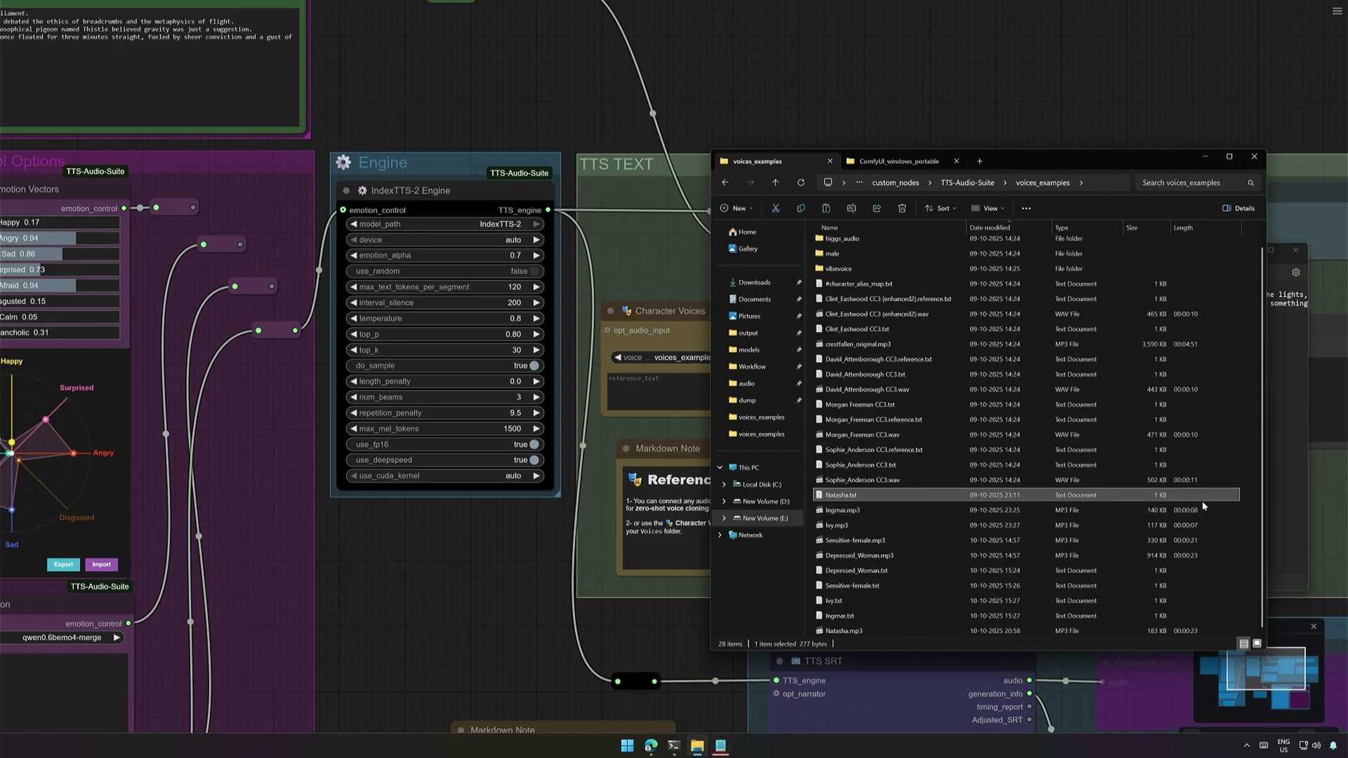
click(1279, 527)
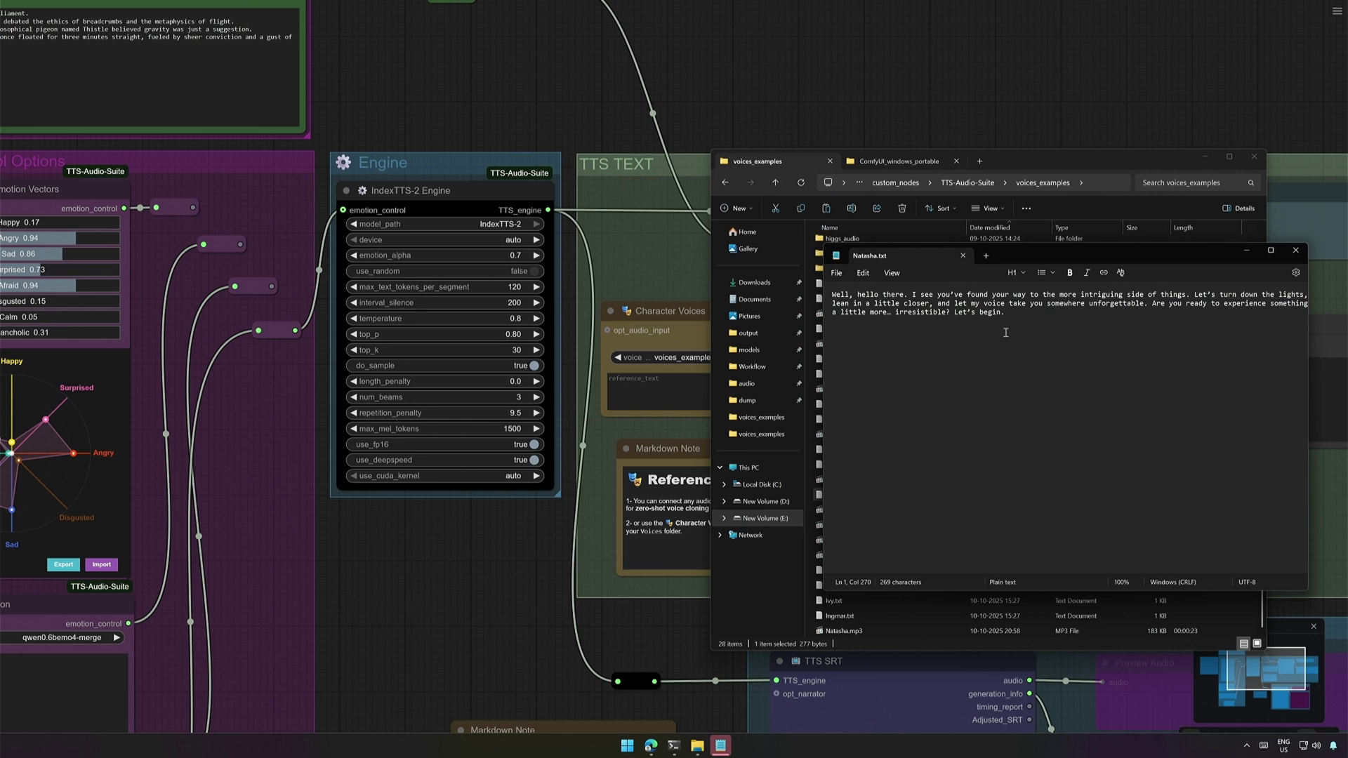
drag(1016, 321, 828, 293)
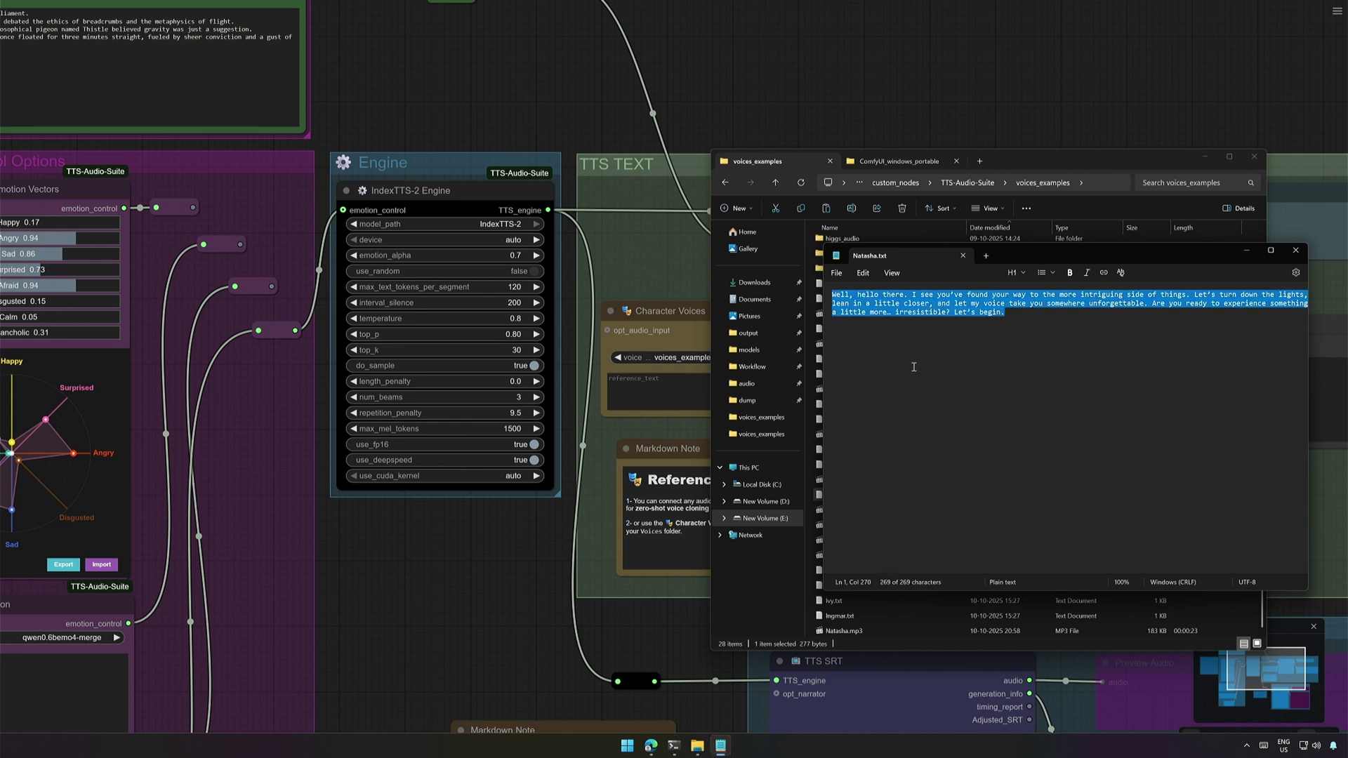
click(983, 378)
click(962, 256)
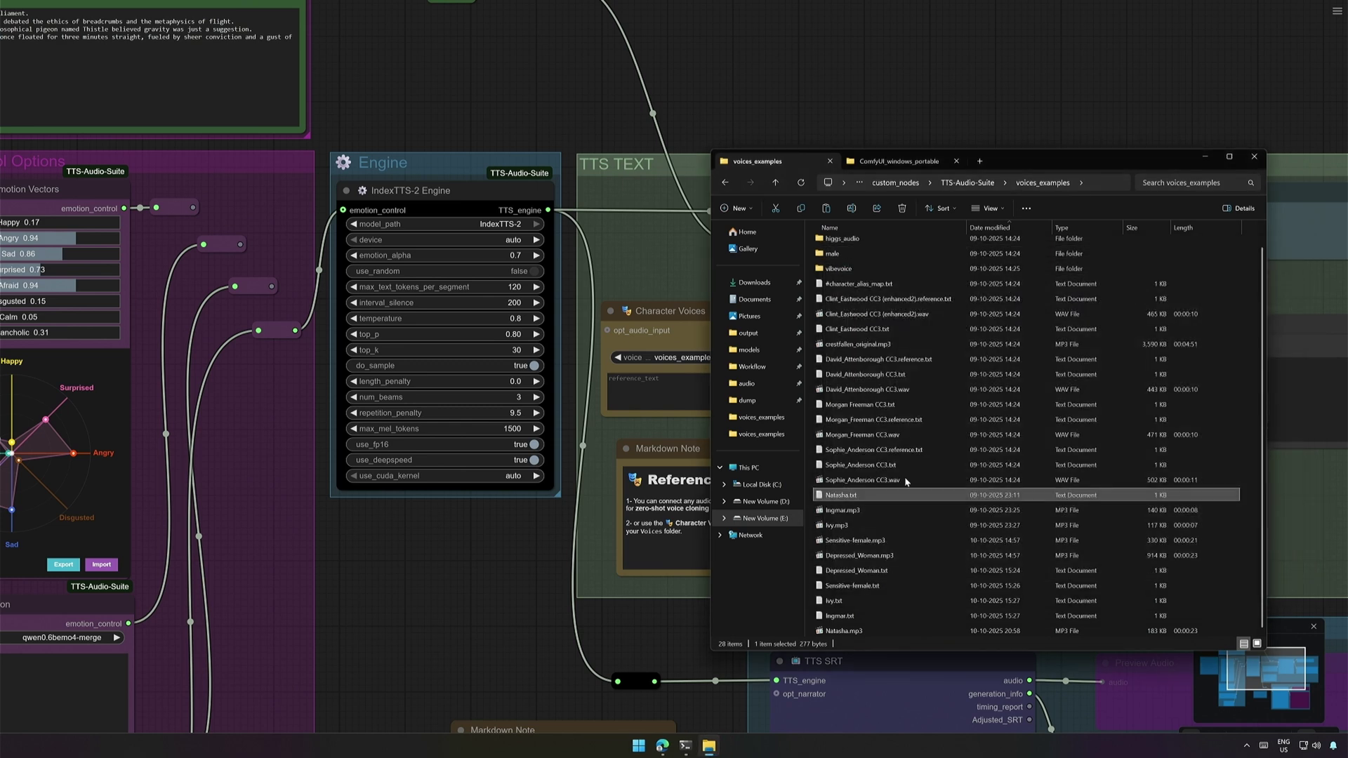
Play Natasha.mp3 from the voices_examples folder and return to the ComfyUI workflow.
click(835, 631)
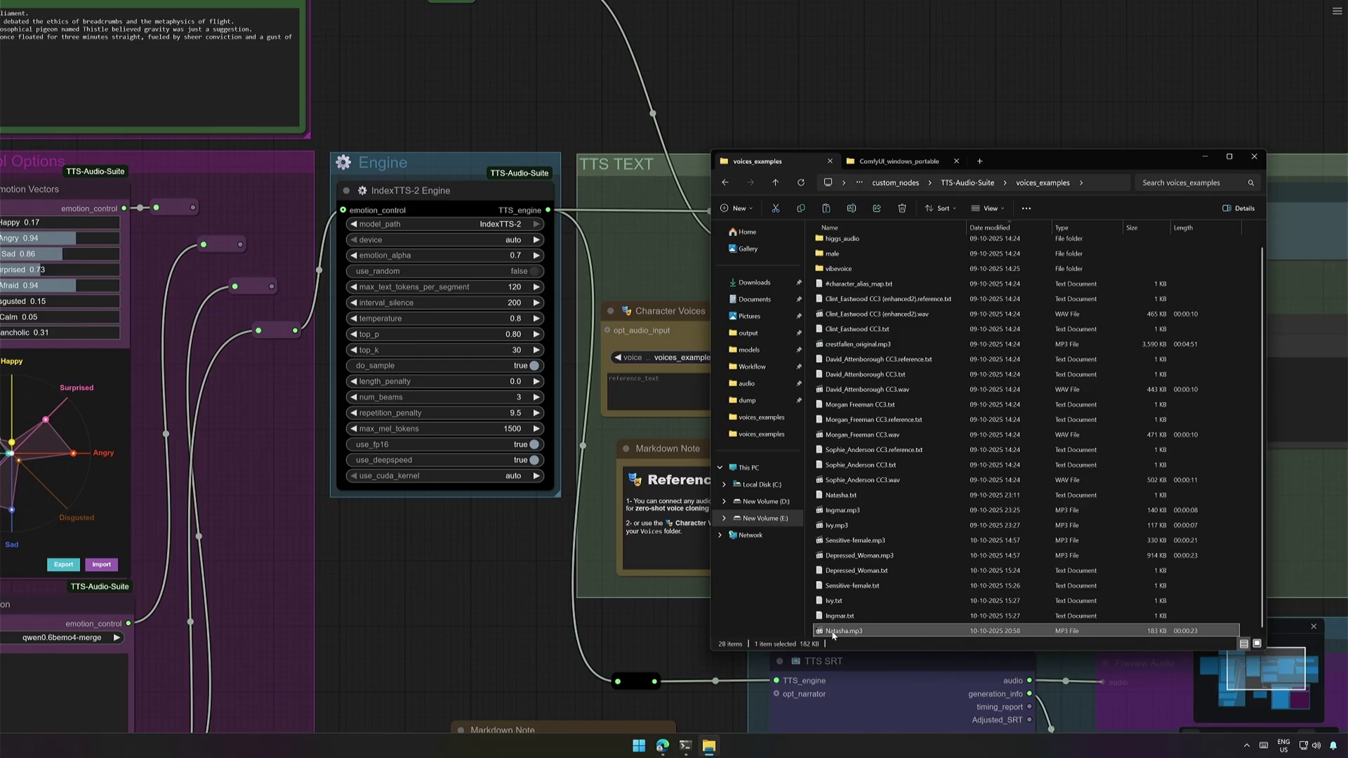
double_click(834, 632)
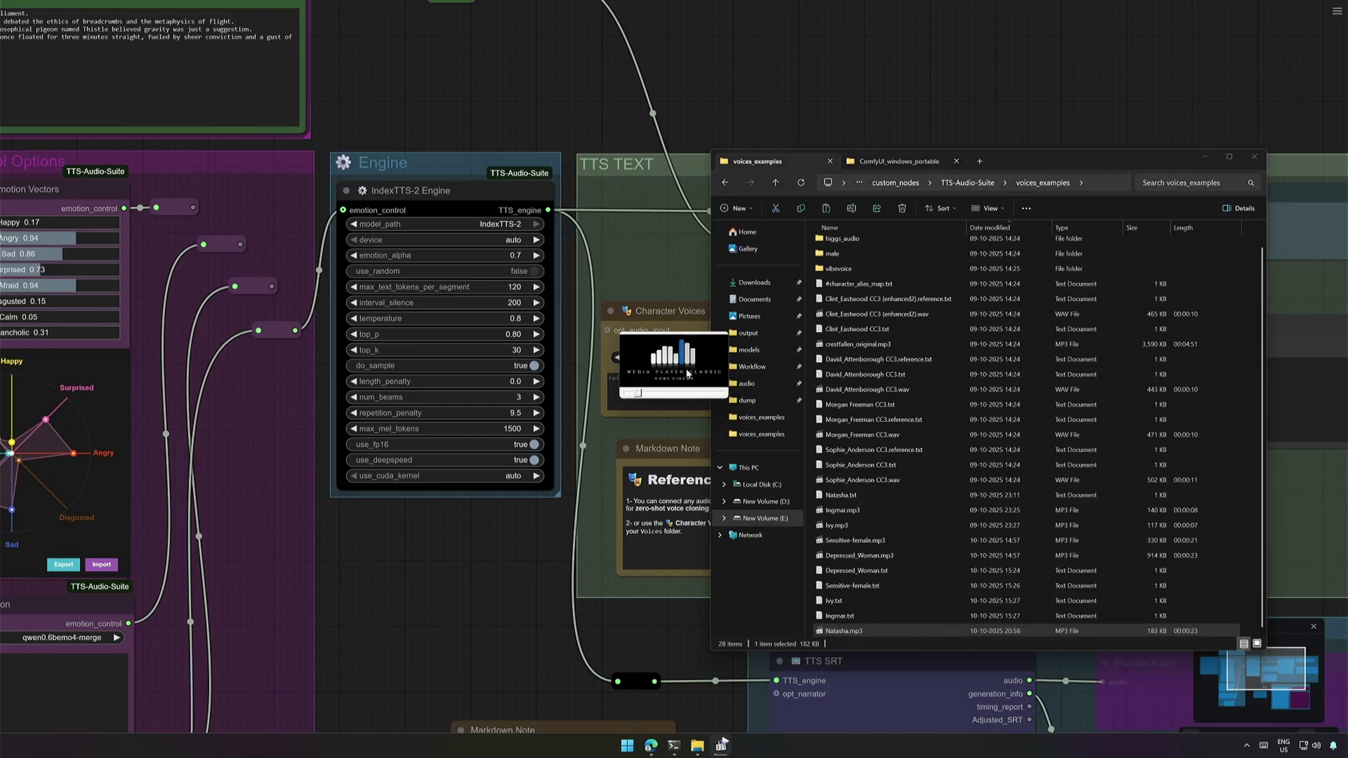
click(644, 635)
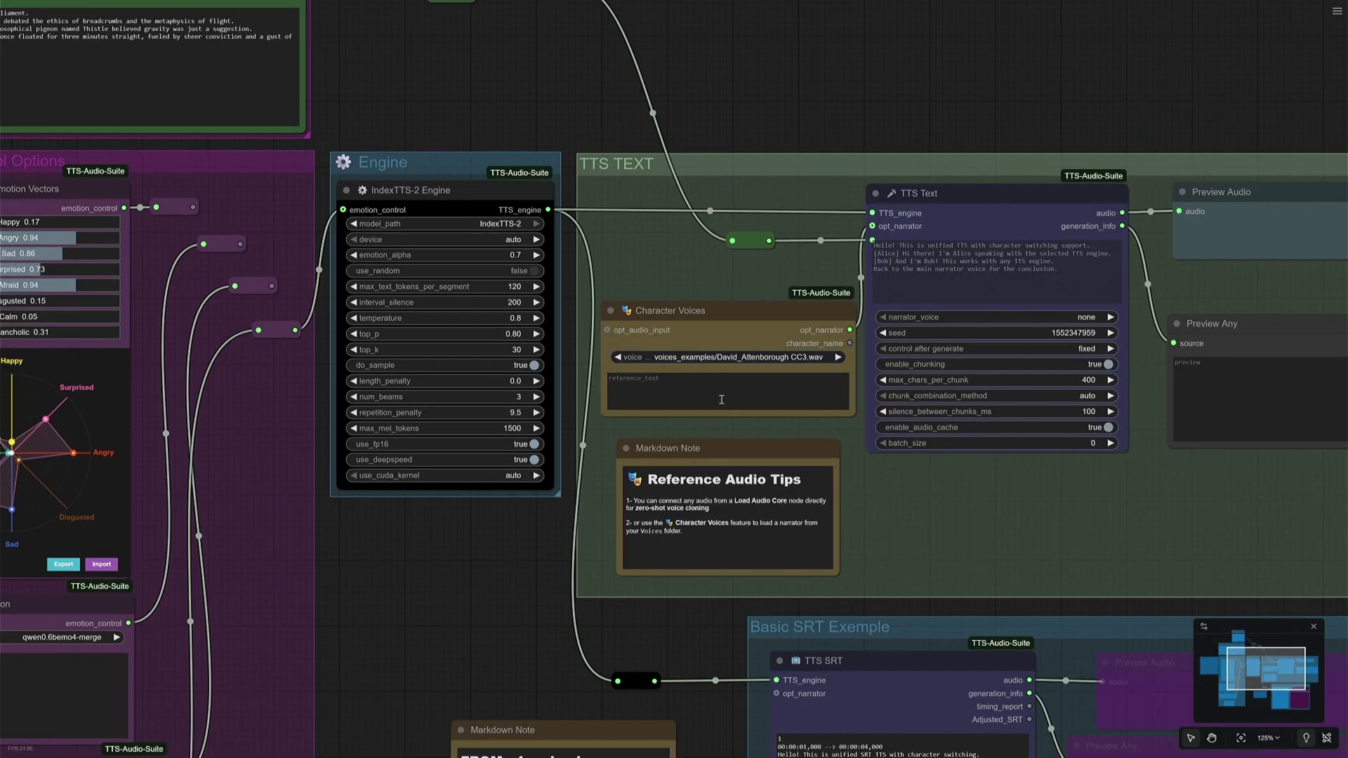
Check which voice files the Character Voices node in TTS TEXT offers and look over the TTS Text node.
click(740, 358)
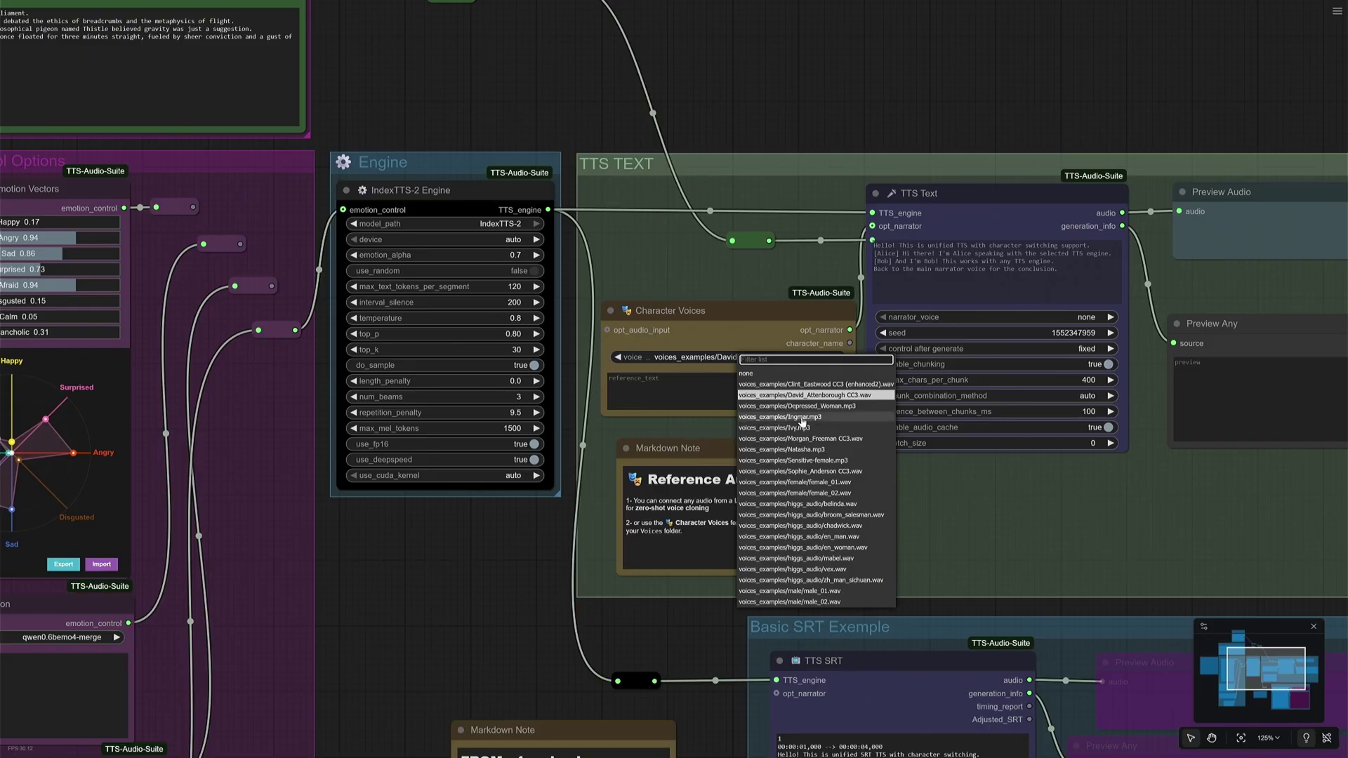
scroll(802, 463, down, 1)
drag(730, 265, 484, 171)
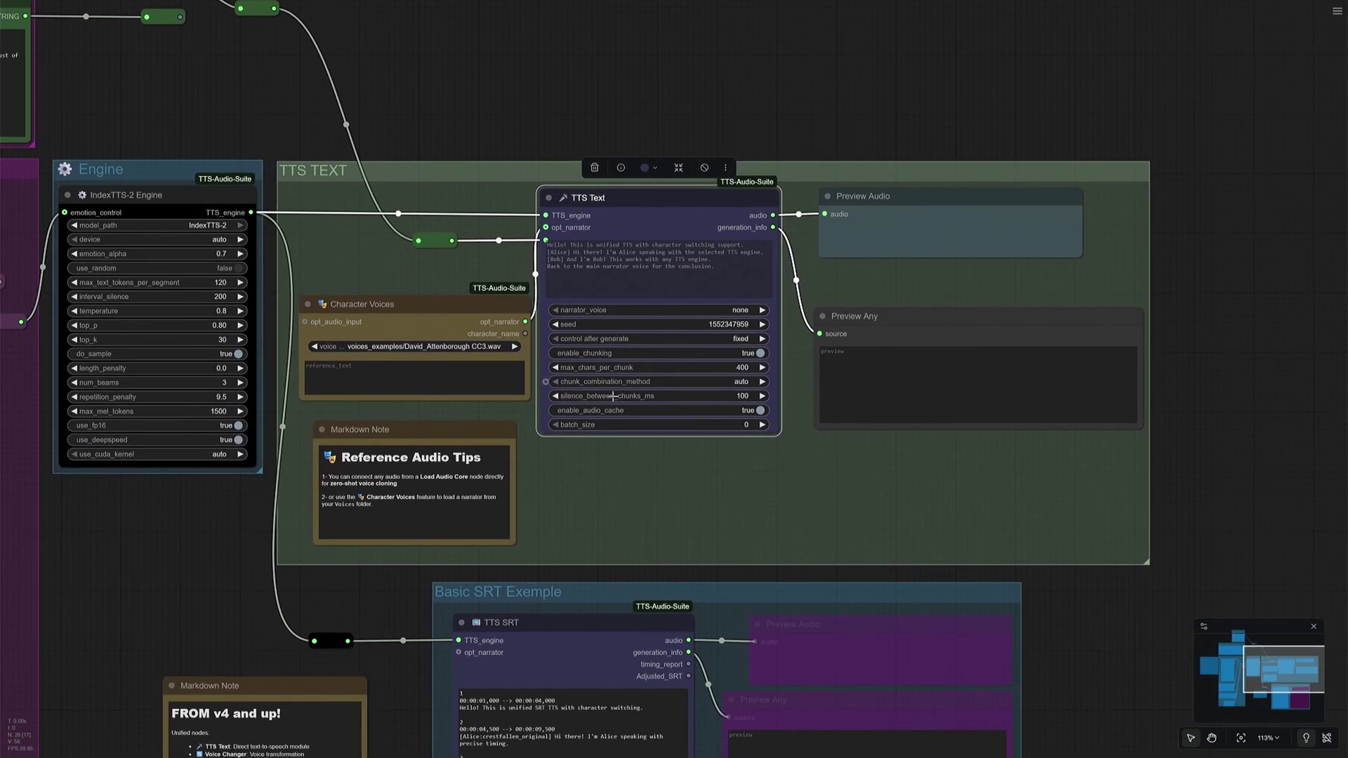
Add a Save Audio (MP3) node beside the TTS TEXT group and bypass it.
click(877, 197)
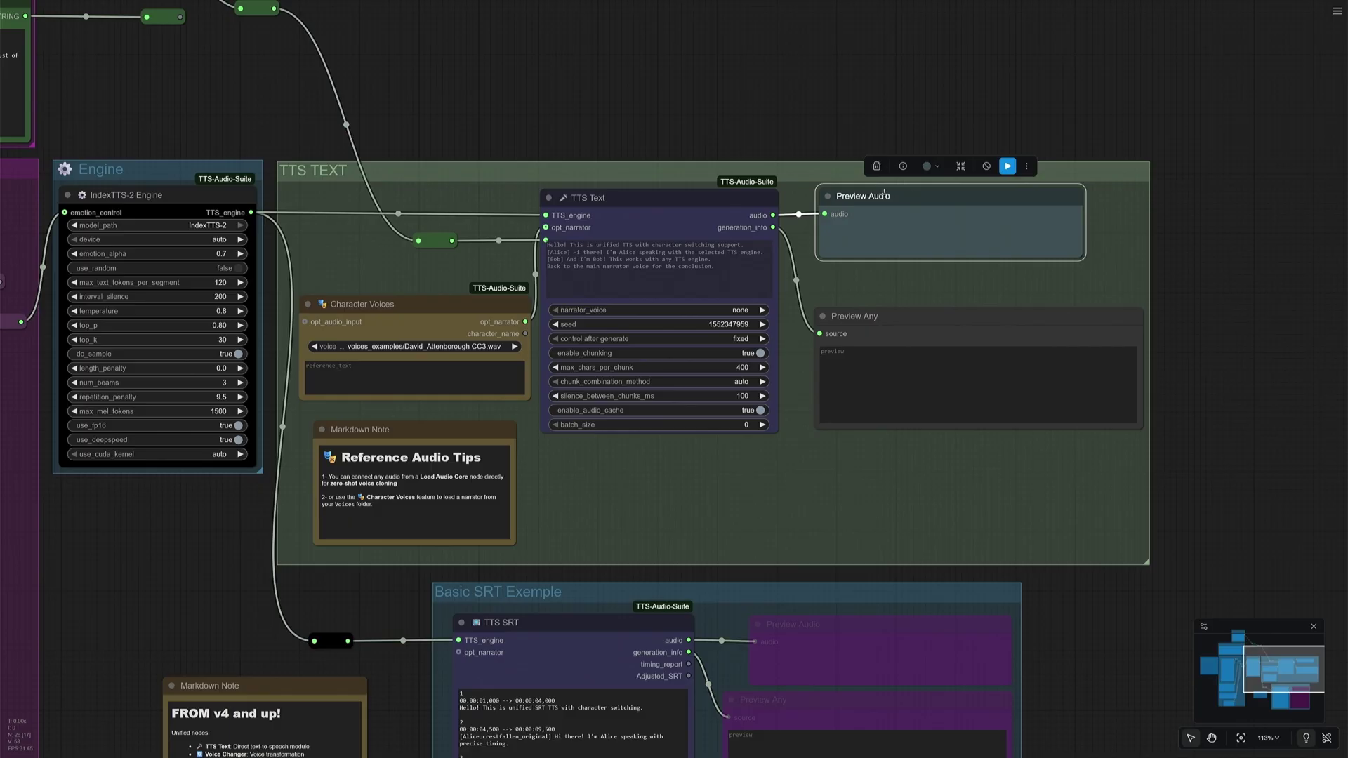
double_click(1200, 215)
text(saveaud)
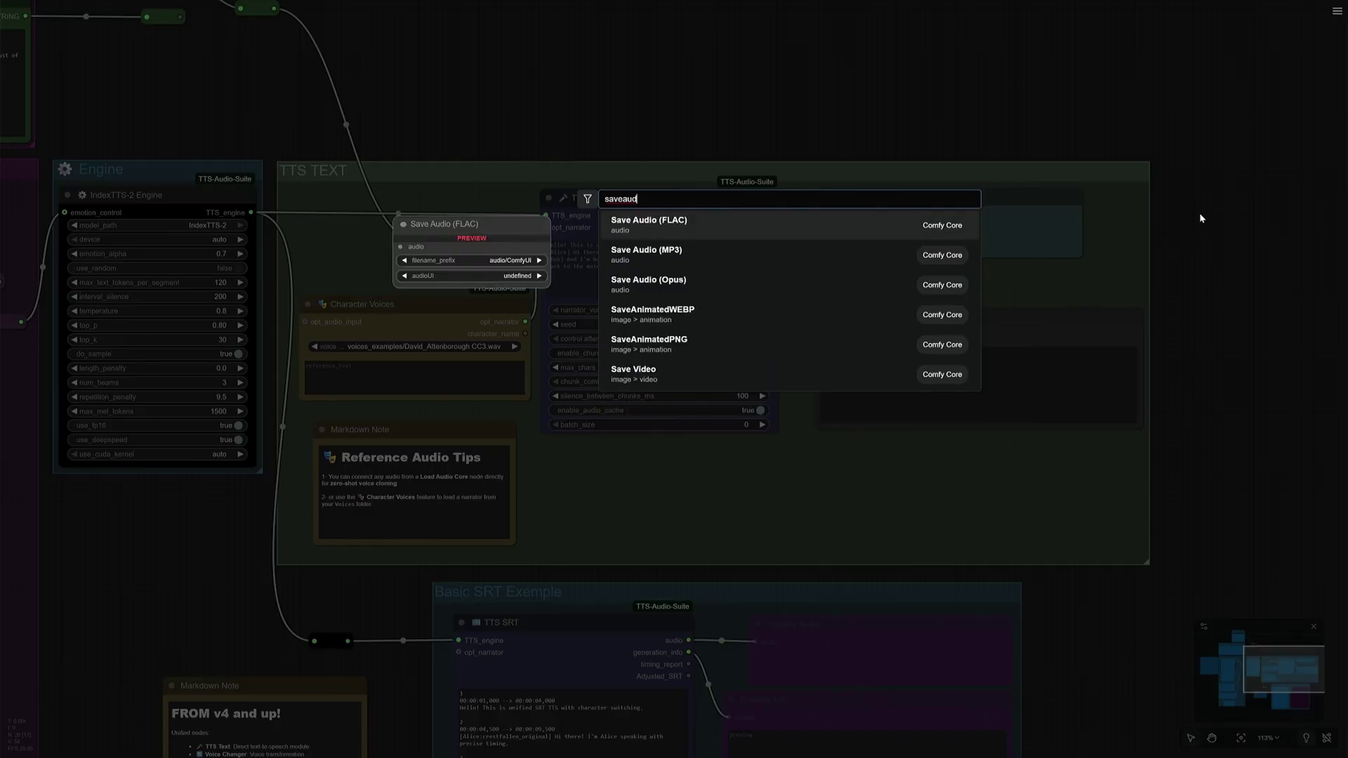
click(677, 255)
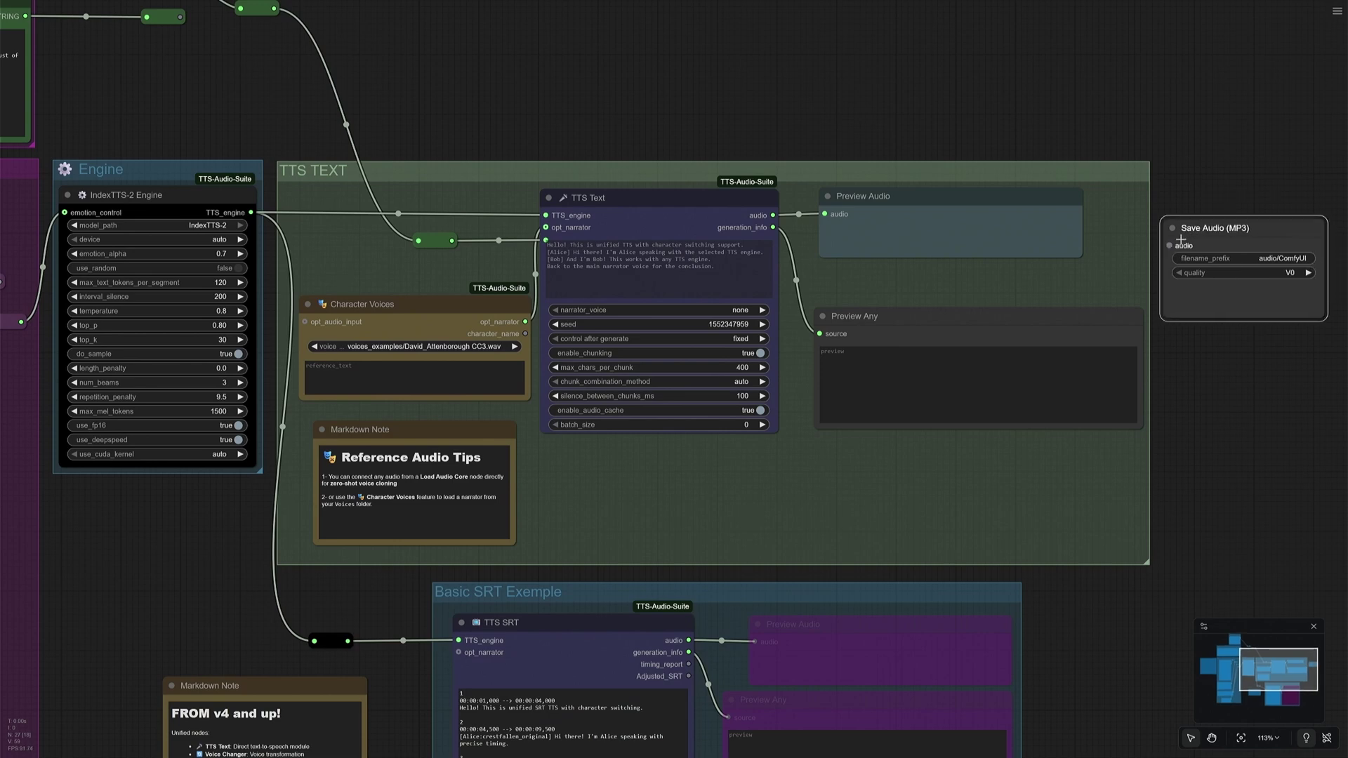
click(1219, 370)
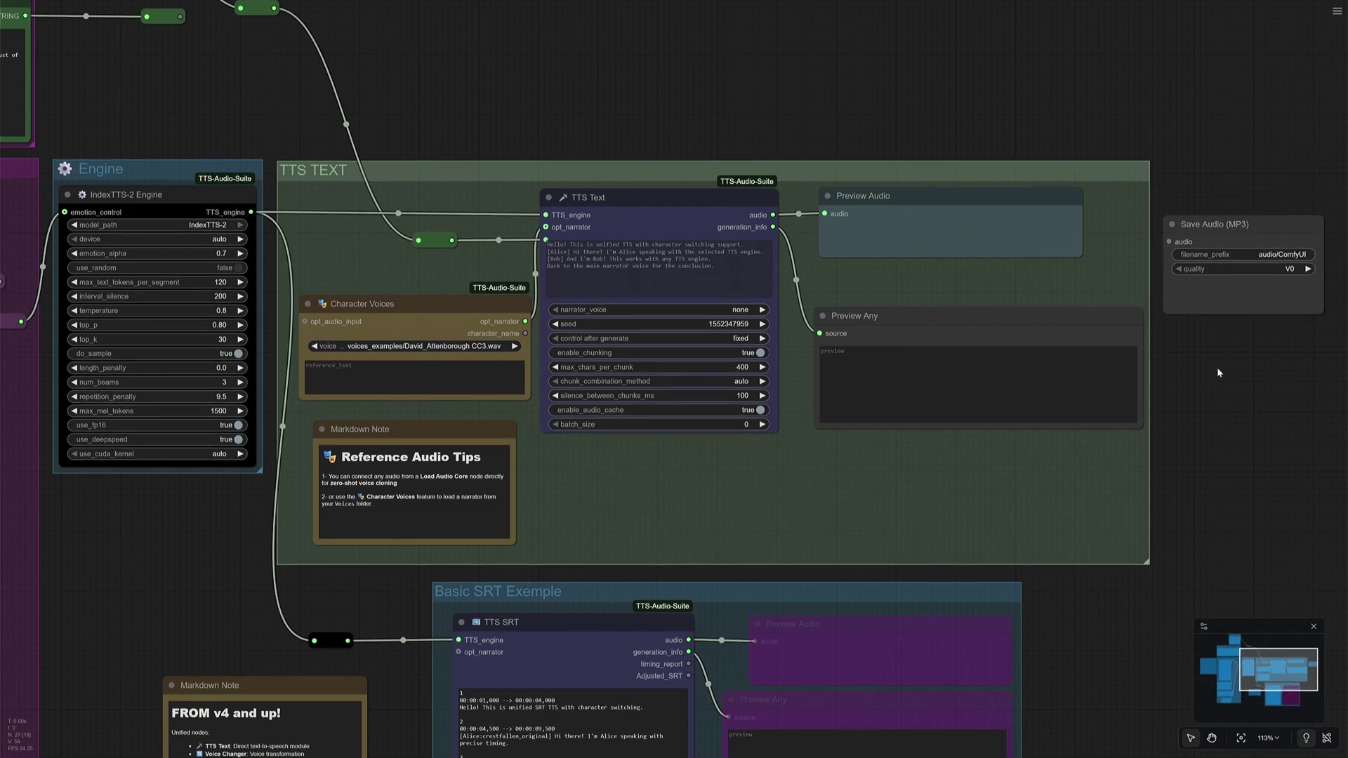
key(ctrl+b)
Look over the TTS SRT node with its timed subtitle text and settings in the Basic SRT Exemple group.
scroll(1123, 375, down, 5)
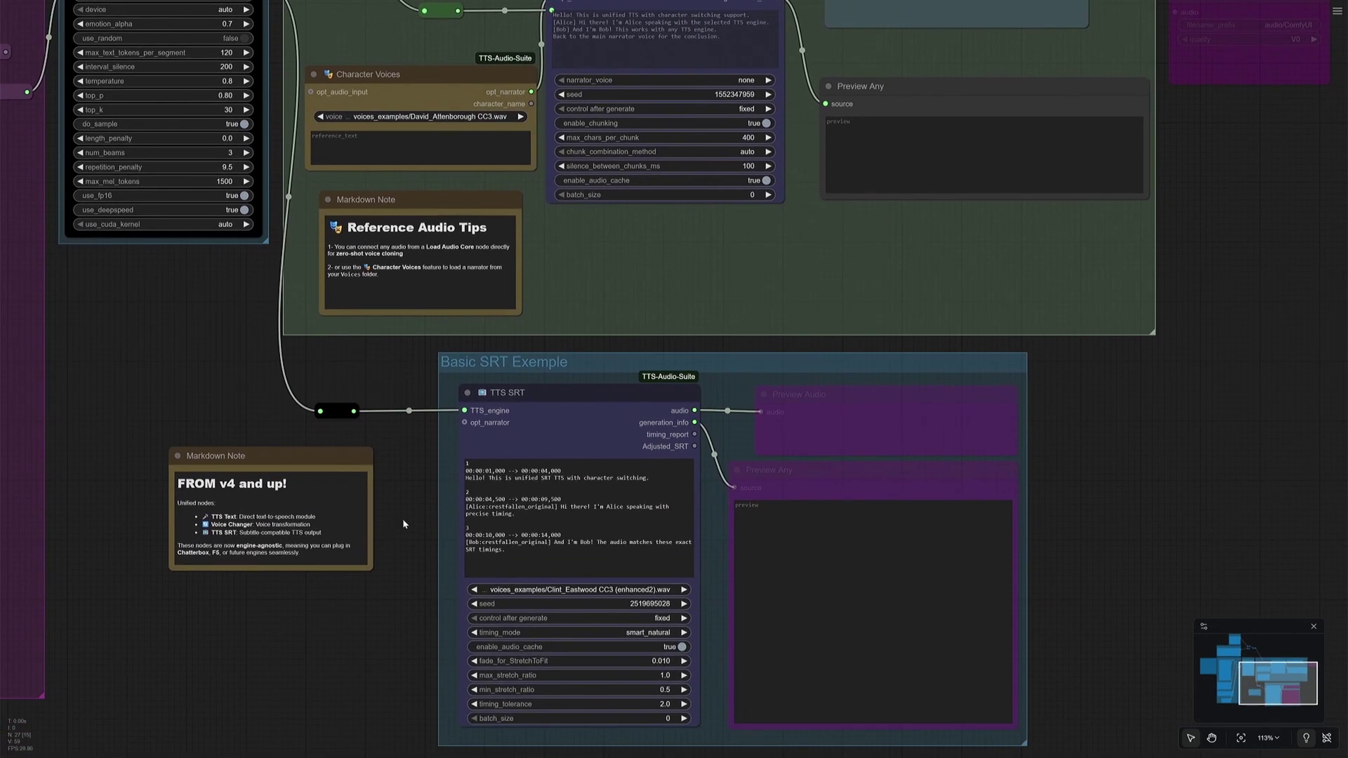
scroll(403, 523, up, 5)
drag(401, 523, 356, 484)
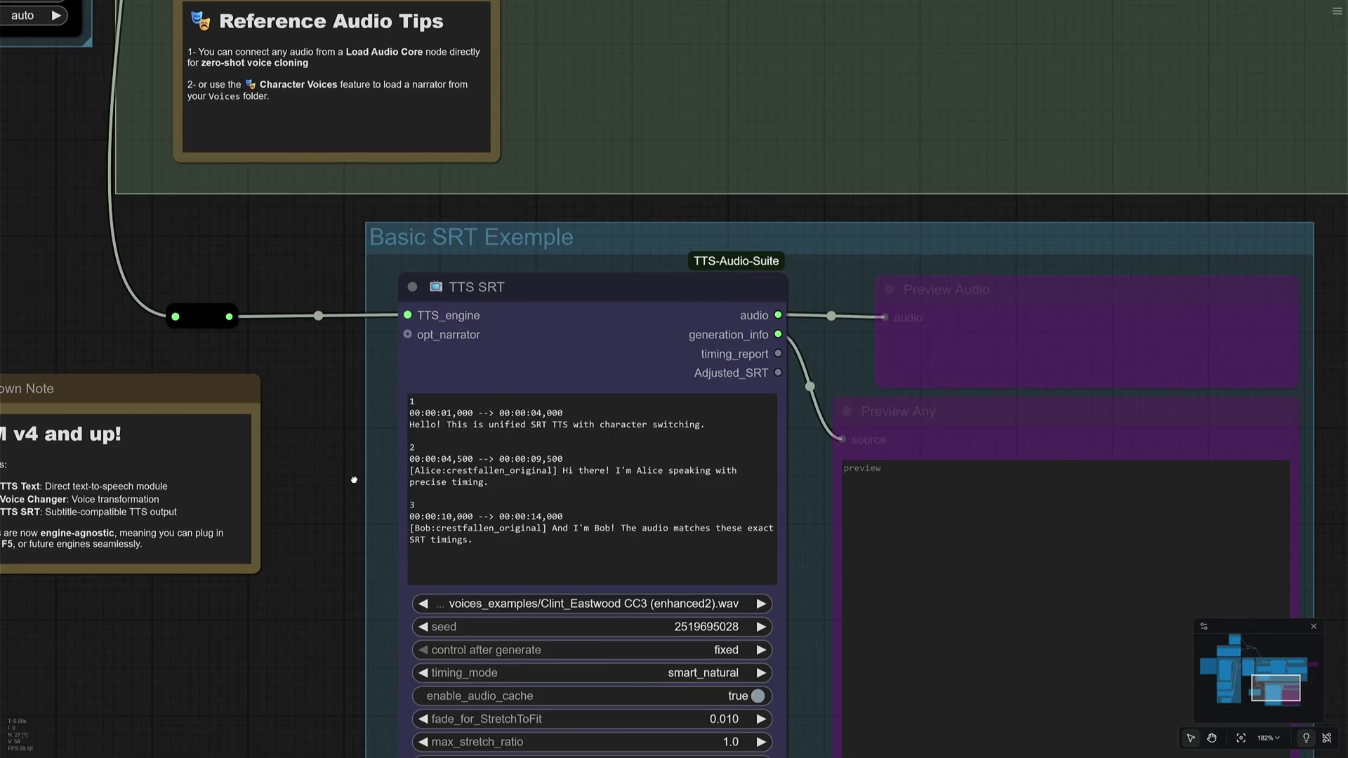
scroll(353, 483, down, 2)
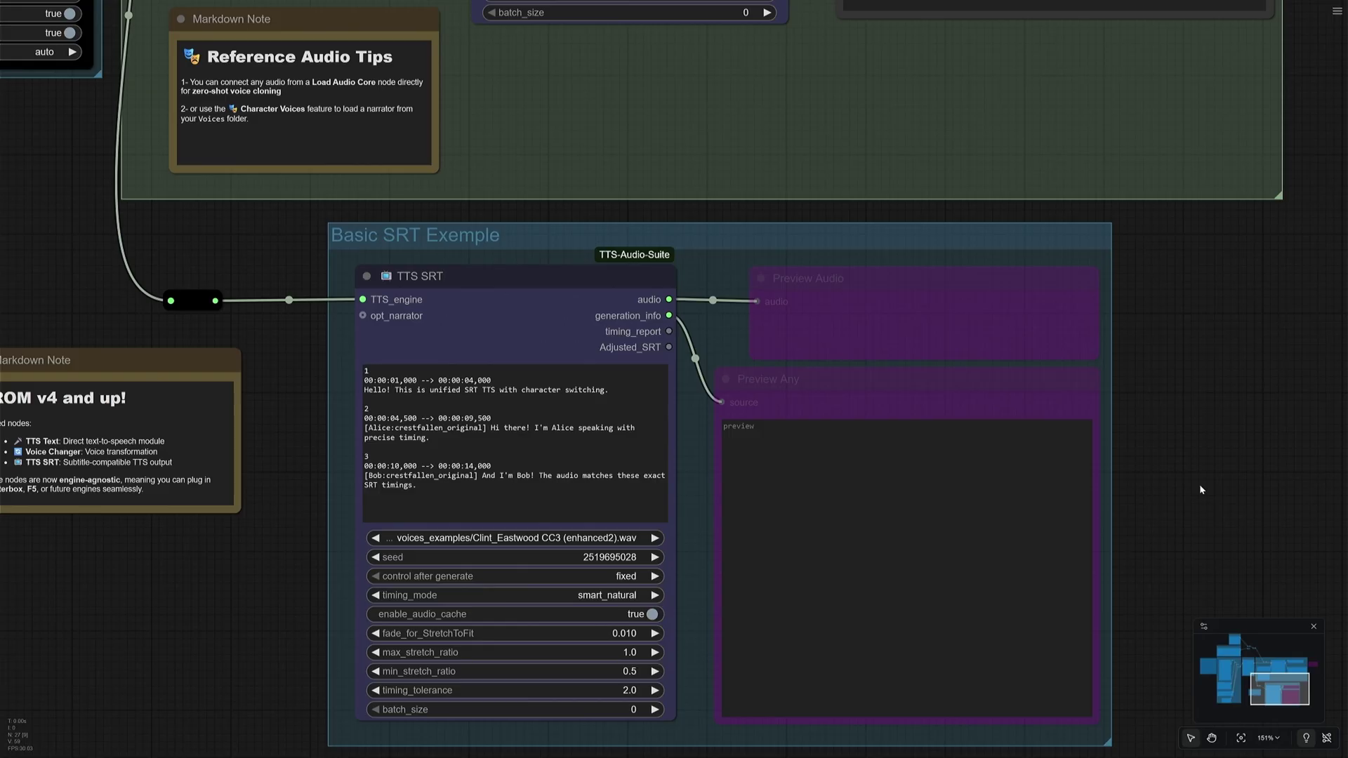
key(1)
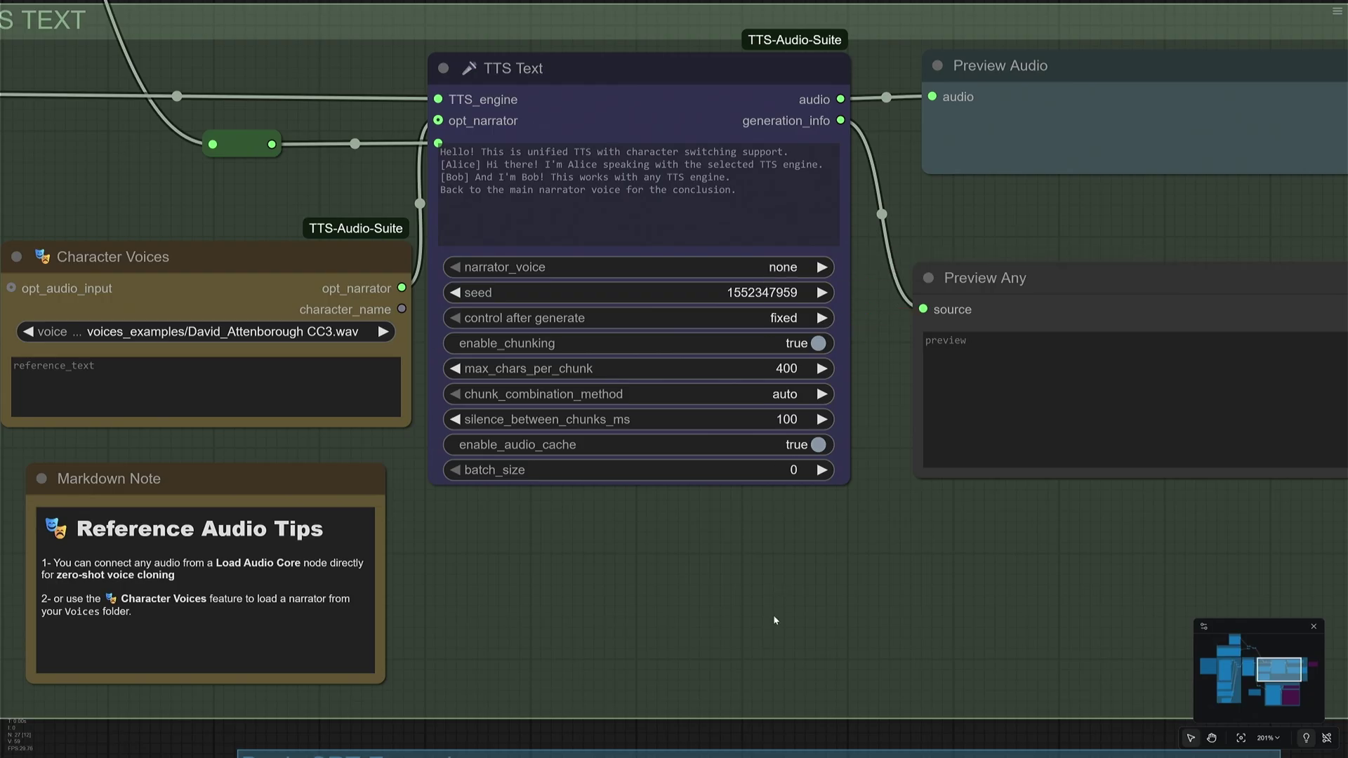
Disconnect the emotion source from the IndexTTS-2 Engine's emotion_control input.
scroll(777, 590, down, 3)
scroll(777, 593, down, 5)
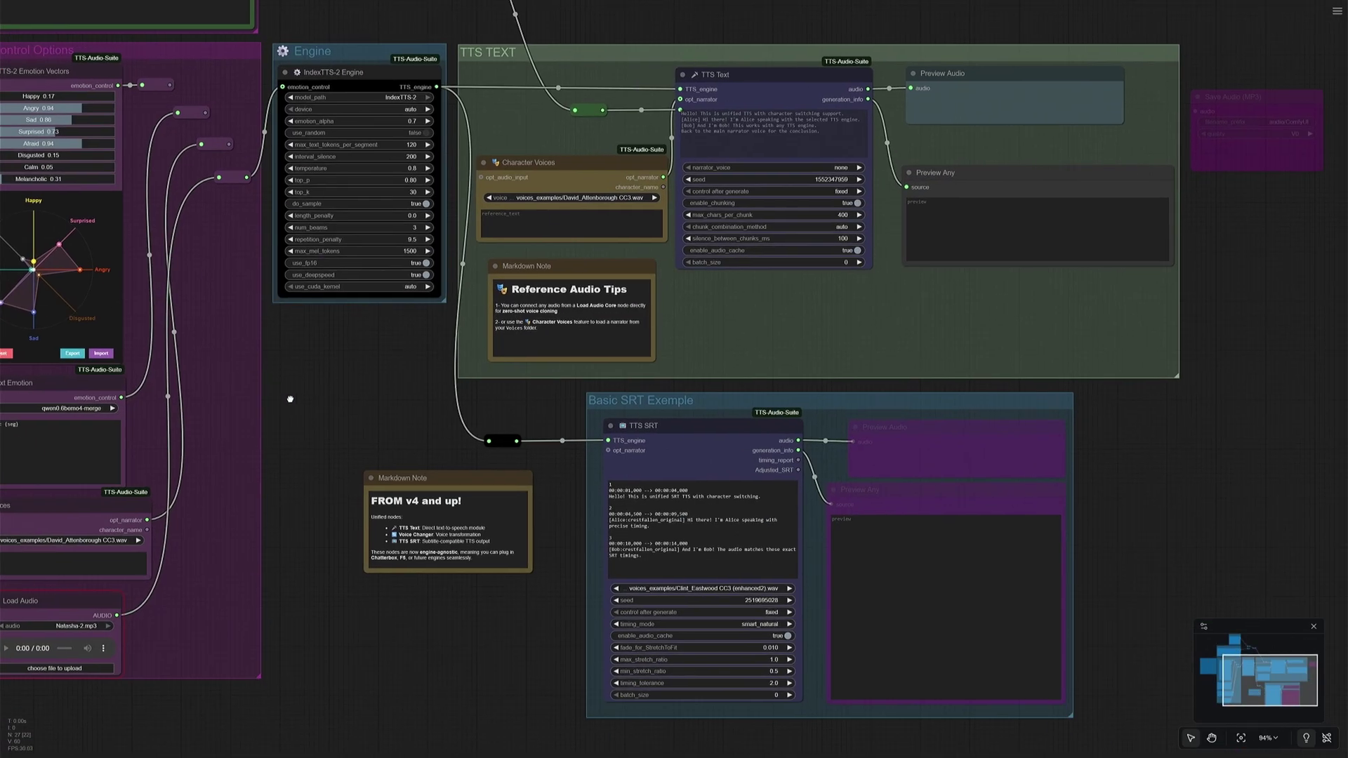
scroll(518, 694, up, 3)
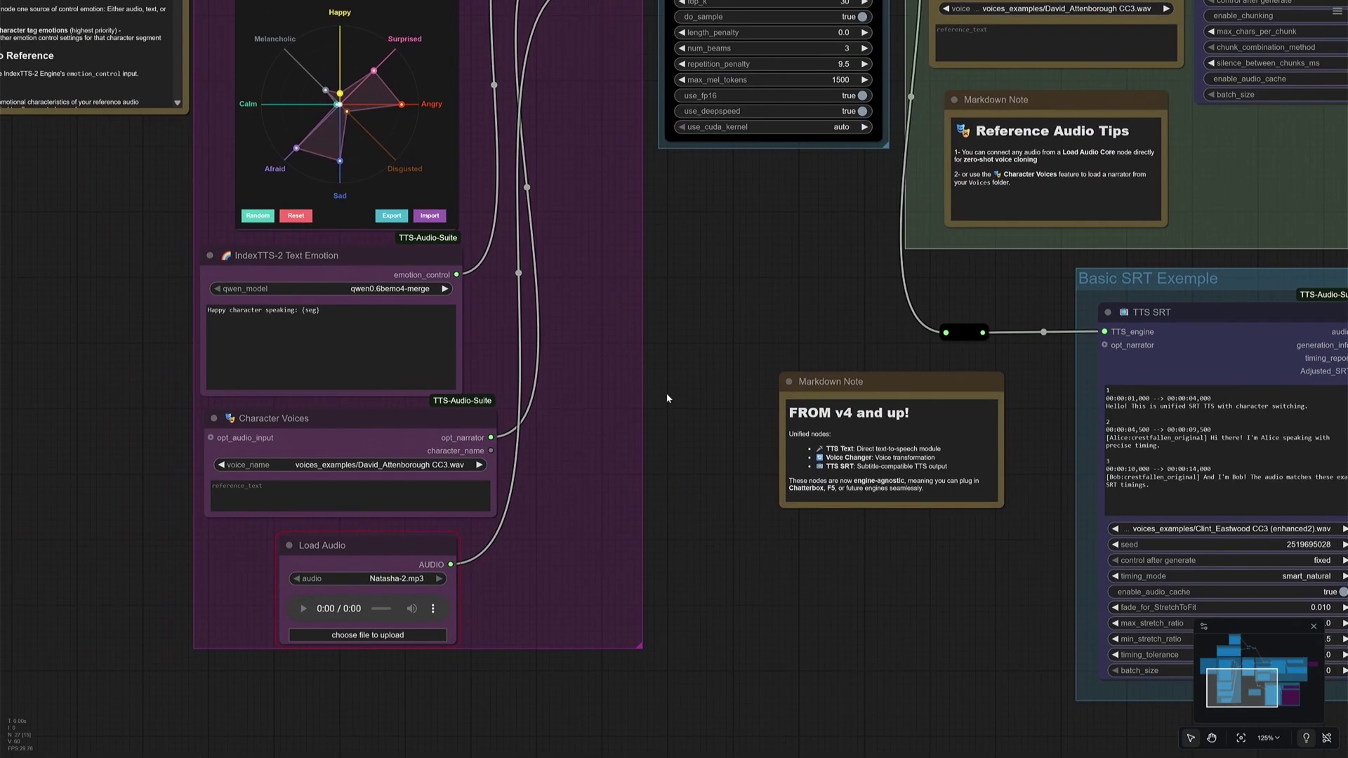
scroll(670, 393, down, 3)
drag(691, 358, 681, 520)
scroll(668, 407, up, 4)
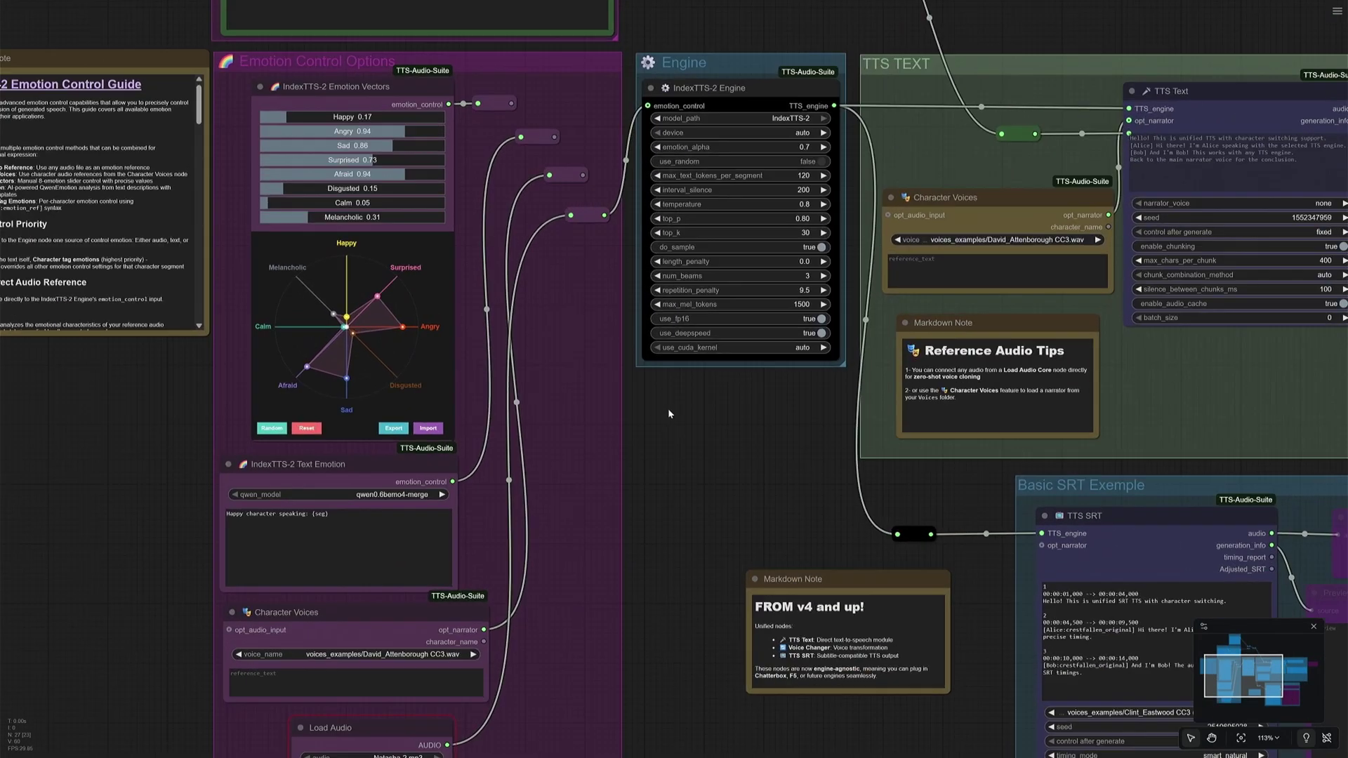
click(618, 107)
click(622, 126)
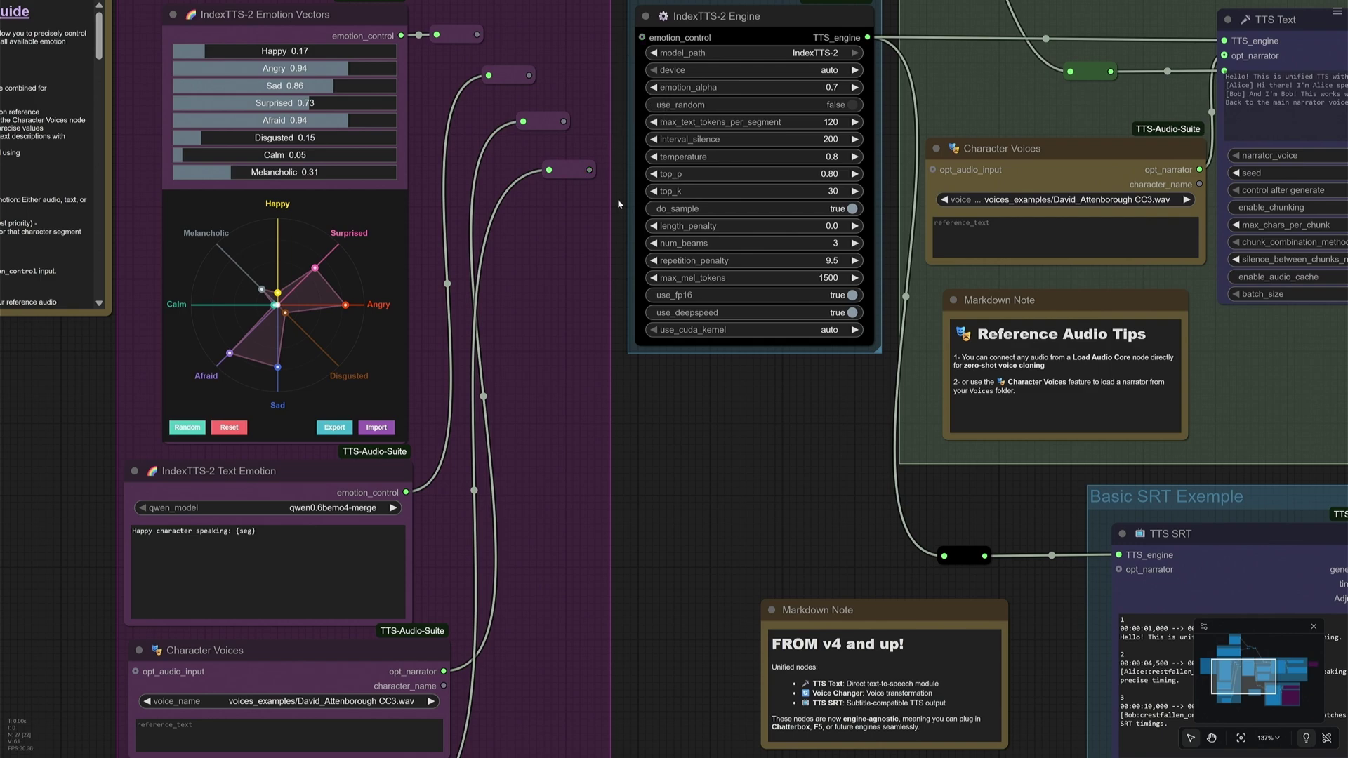
Check the generation's execution time in the console window and return to the ComfyUI workflow.
scroll(667, 484, down, 4)
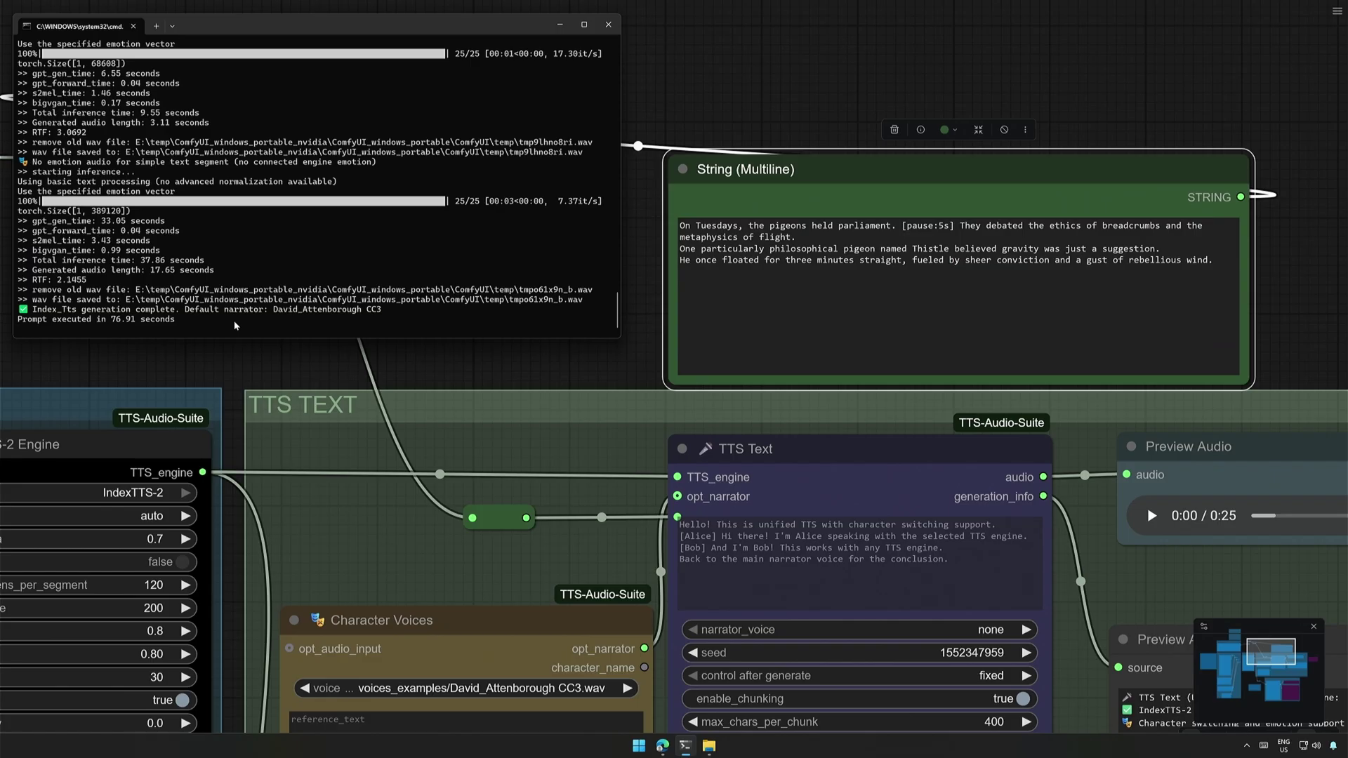
drag(107, 319, 175, 320)
click(326, 370)
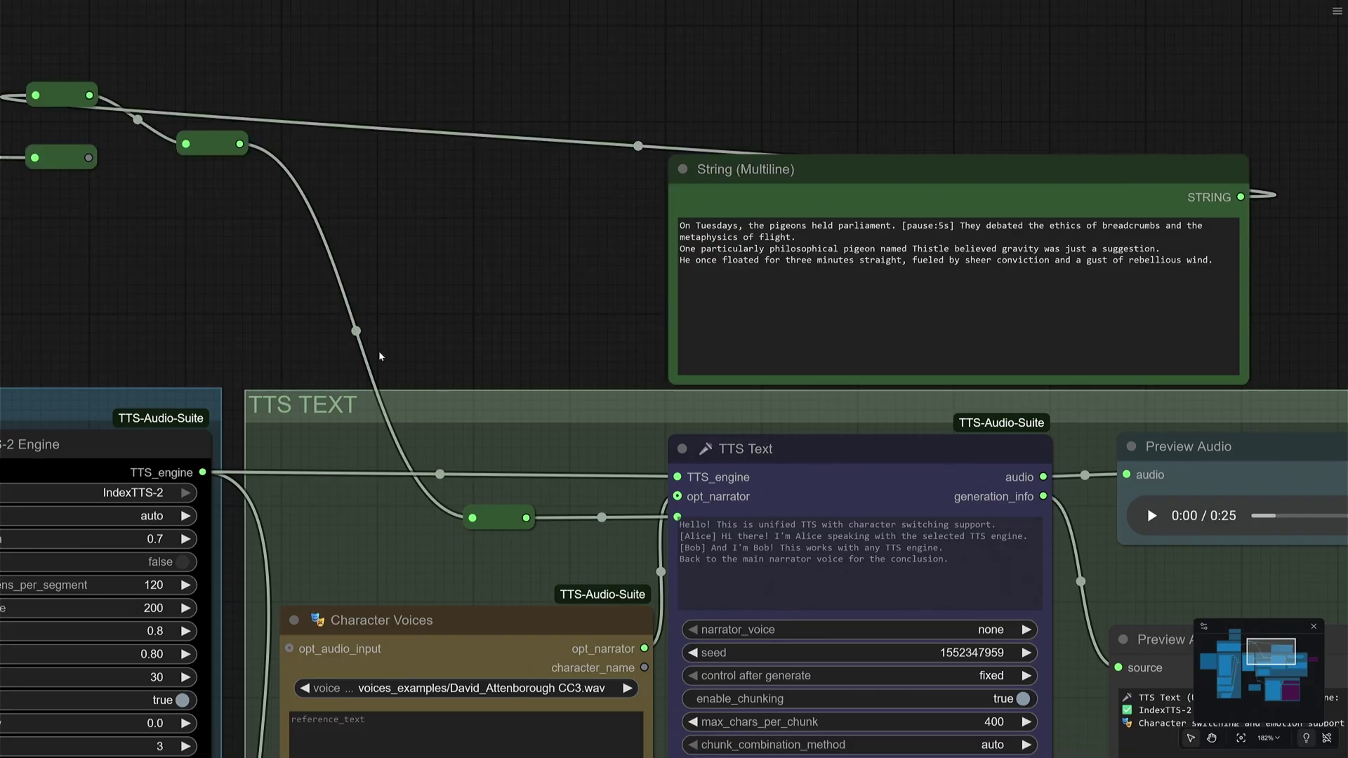
Switch to File Explorer, play David_Attenborough CC3.wav from the voices_examples folder, and return to the ComfyUI workflow.
scroll(470, 253, down, 3)
scroll(495, 567, up, 4)
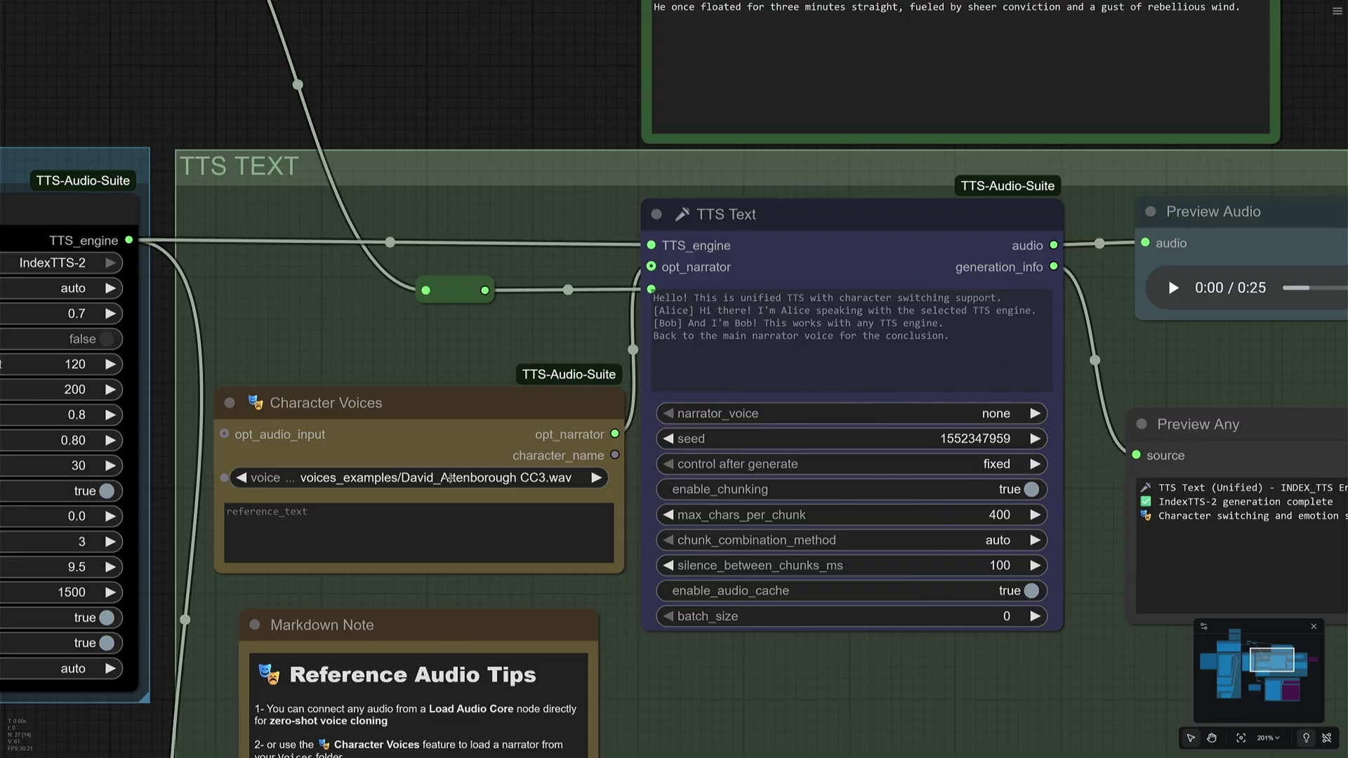
key(alt+Tab)
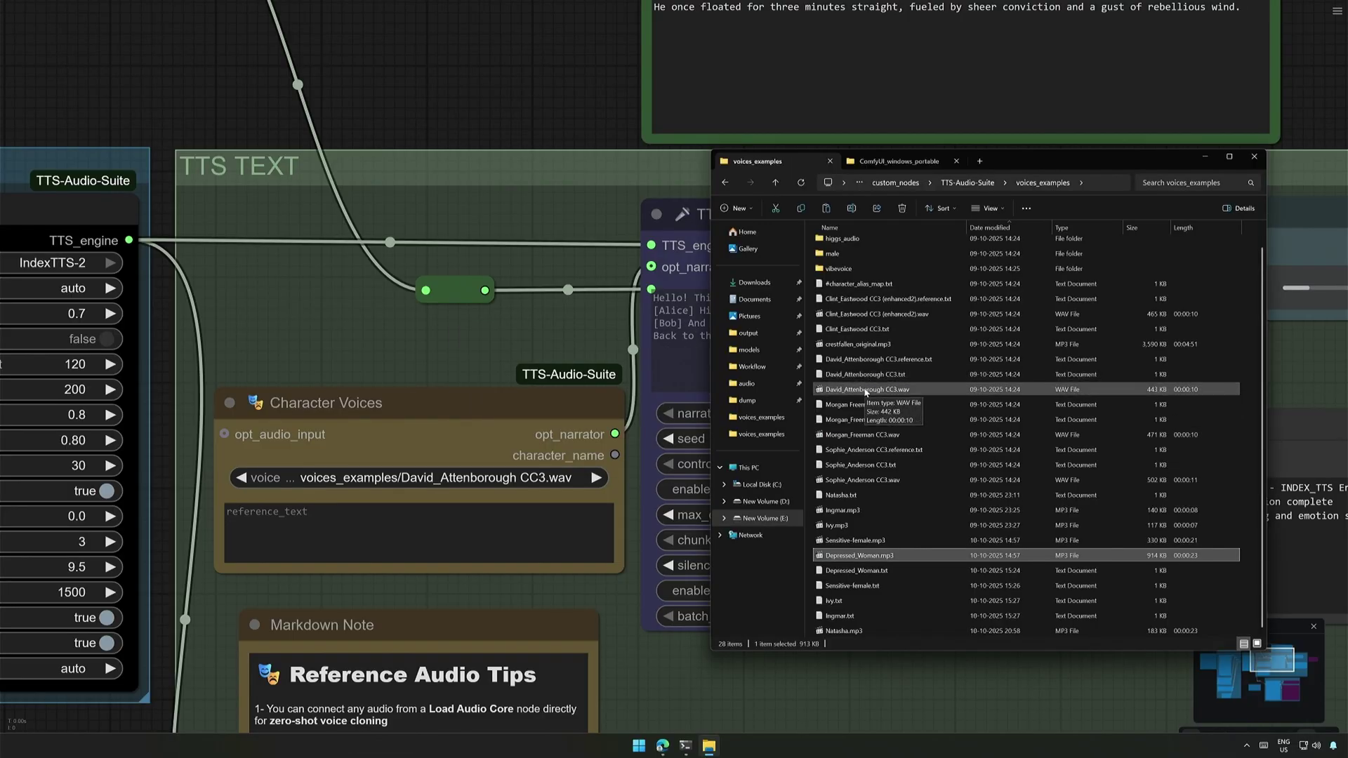
click(866, 392)
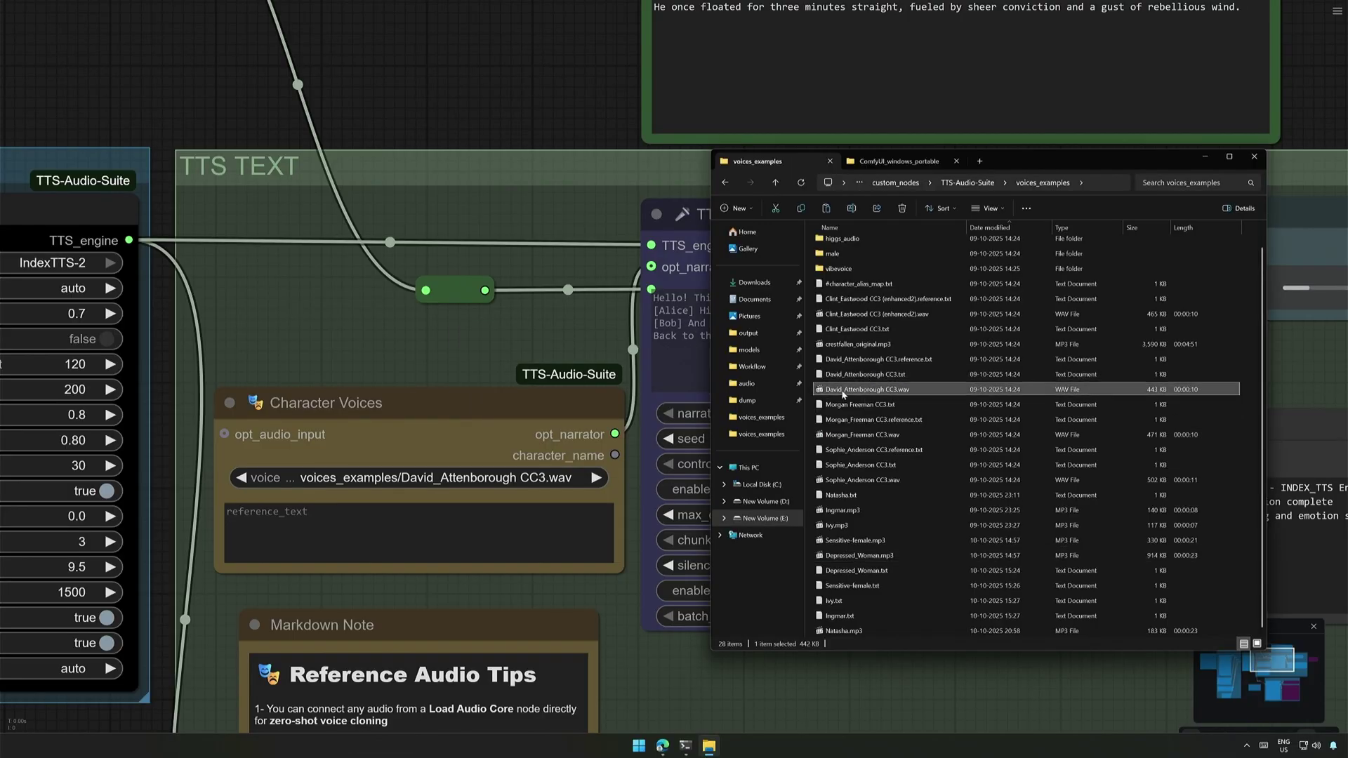
double_click(865, 391)
click(563, 314)
Play the generated speech in the TTS TEXT group's Preview Audio node.
scroll(1154, 344, down, 3)
scroll(1155, 344, up, 2)
drag(1123, 351, 848, 363)
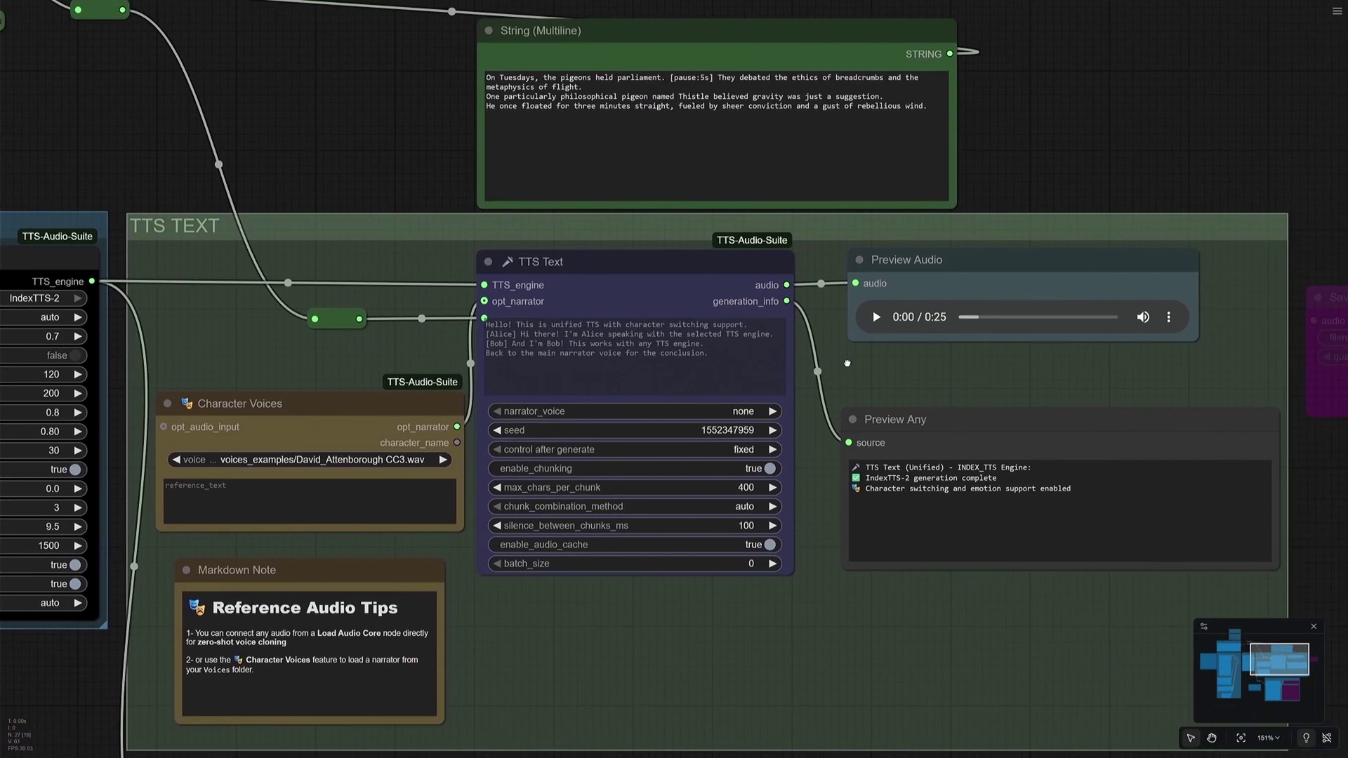
click(860, 320)
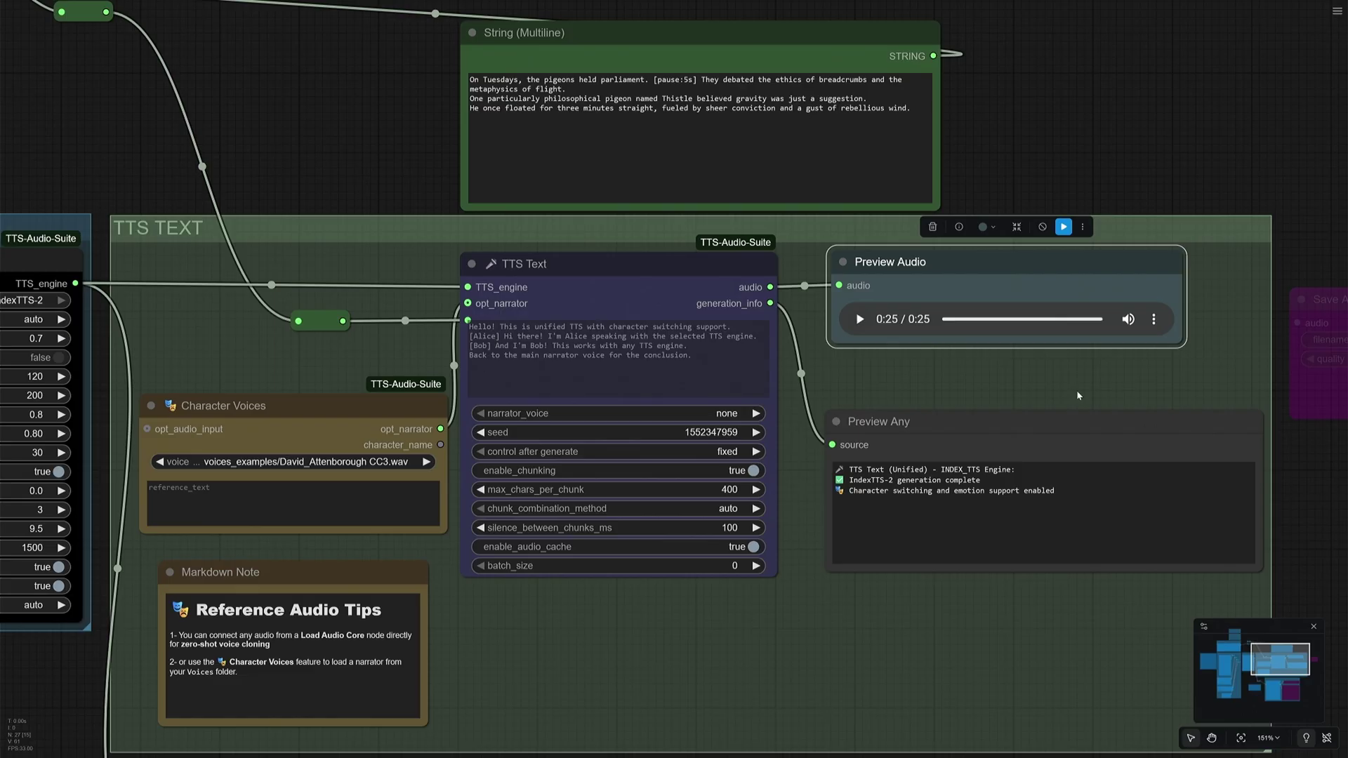
Remove the [pause:5s] tag from the String (Multiline) text feeding TTS Text and play the regenerated speech.
drag(653, 79, 707, 79)
key(BackSpace)
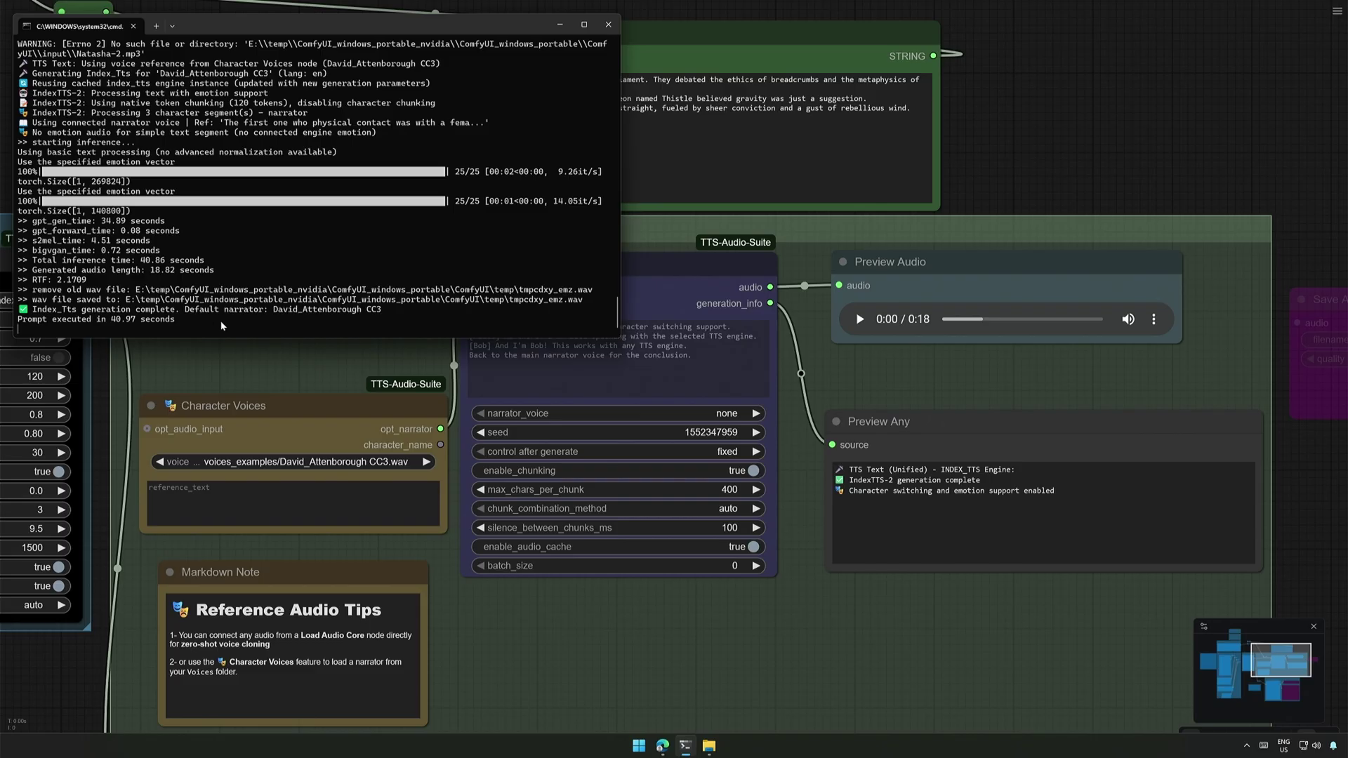
click(559, 24)
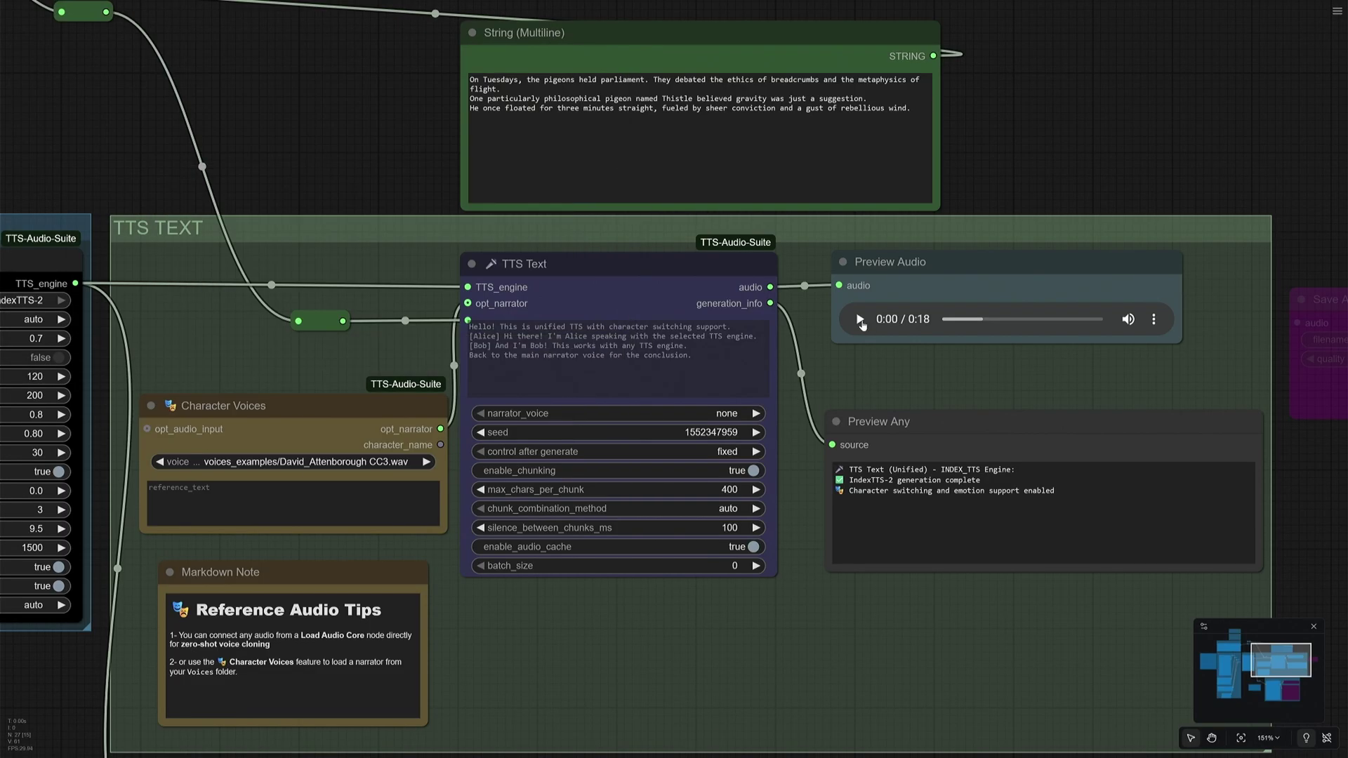
click(860, 321)
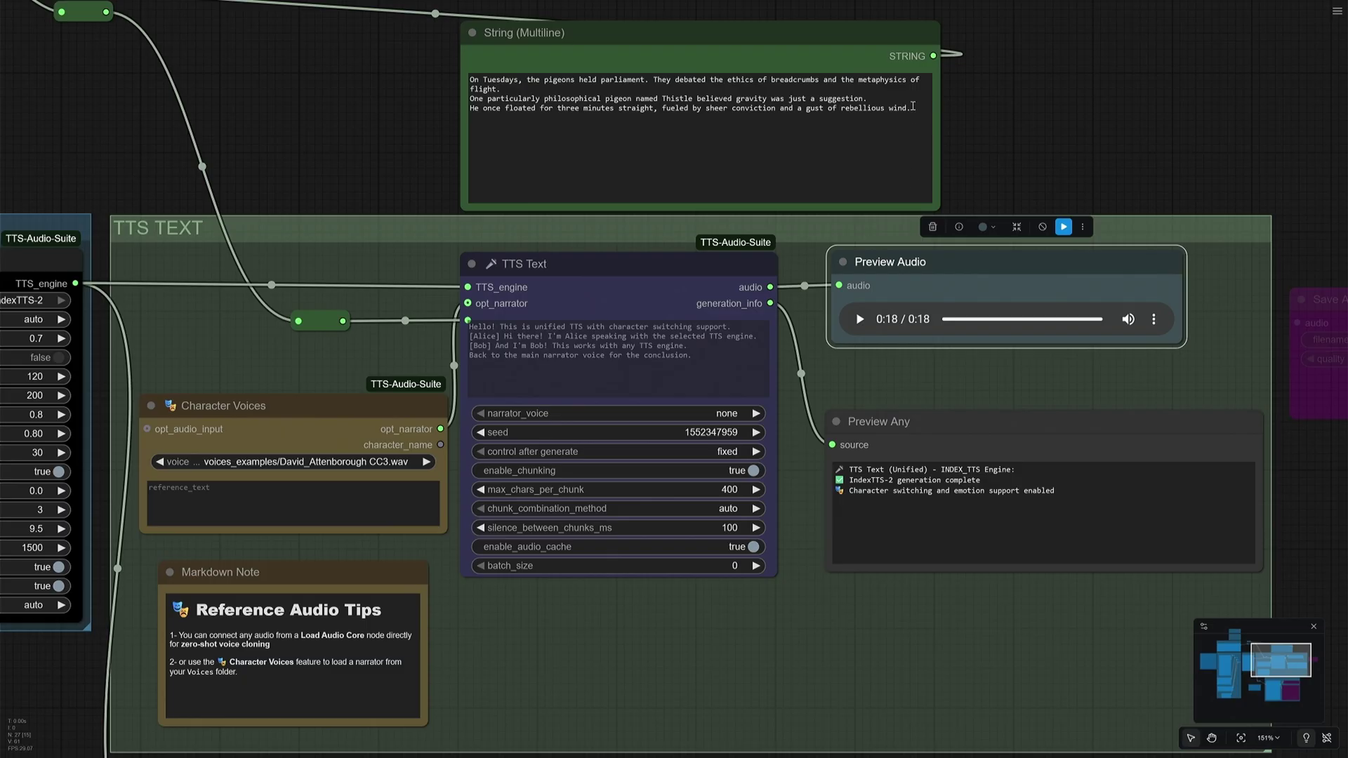
Connect the IndexTTS-2 Emotion Vectors output to the engine's emotion_control input and randomize the emotion values.
click(908, 144)
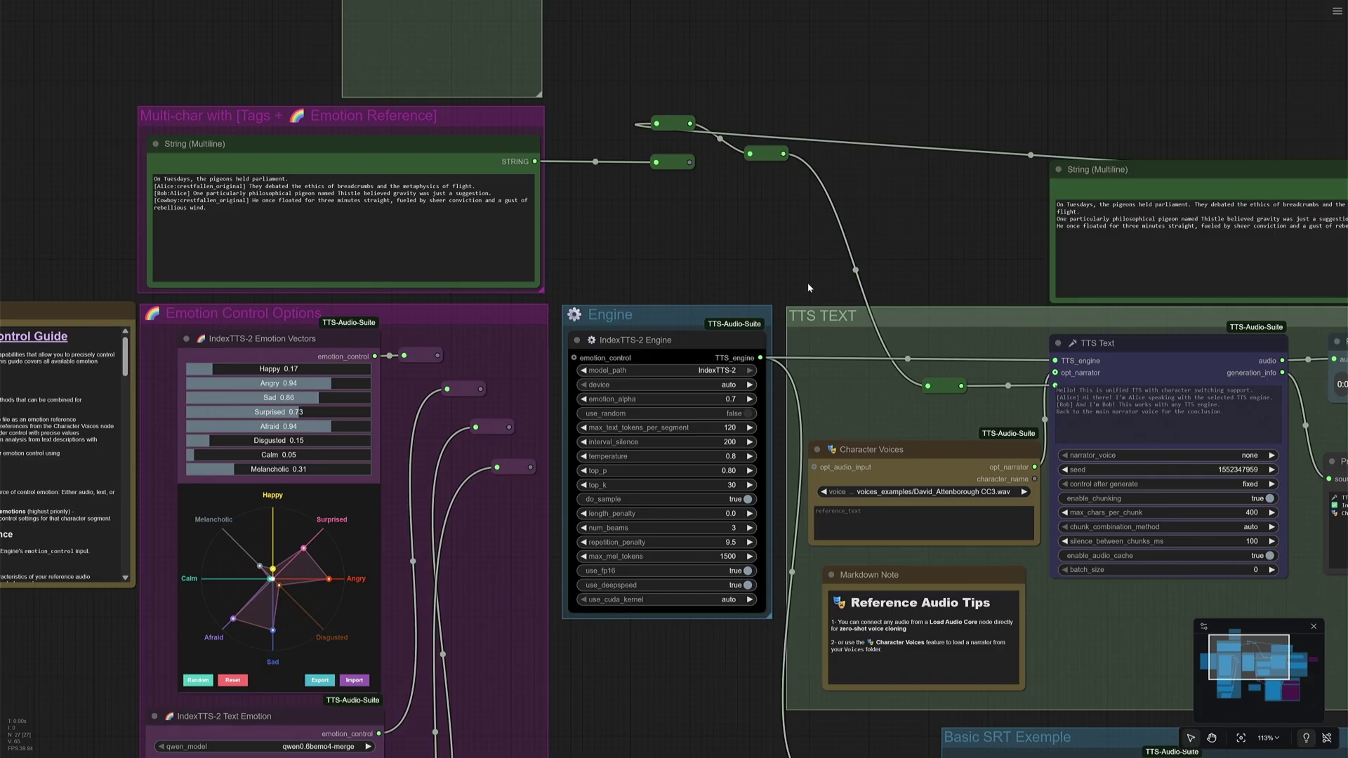
scroll(437, 361, up, 4)
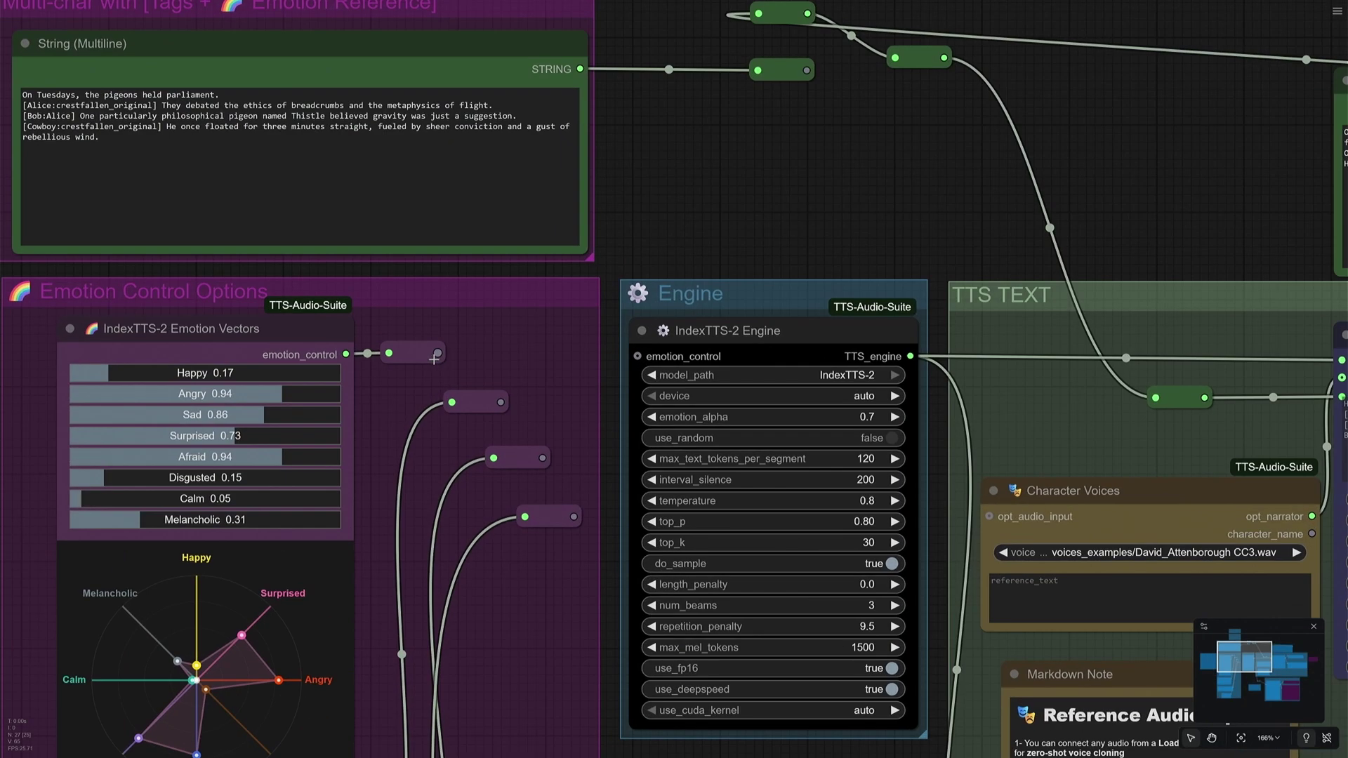
drag(437, 355, 638, 356)
drag(474, 499, 485, 355)
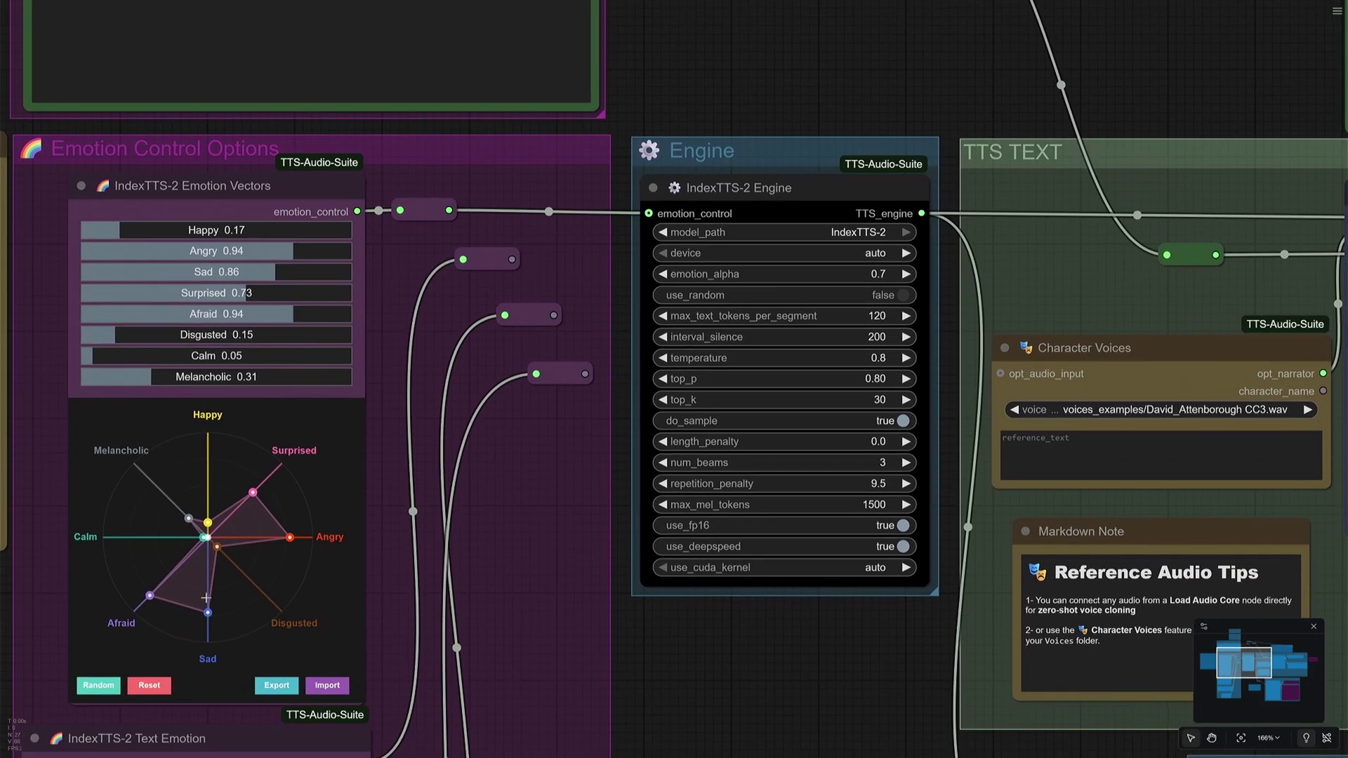
click(92, 686)
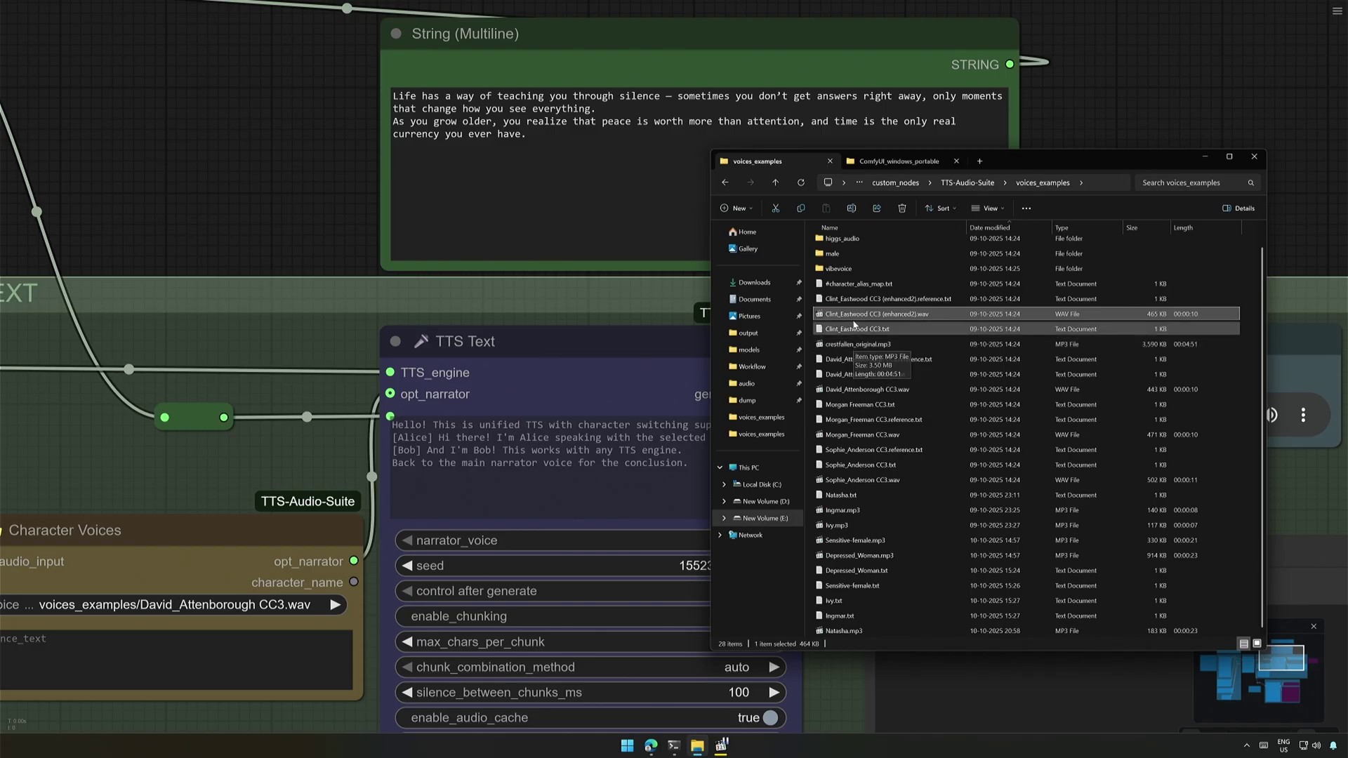
Play Clint_Eastwood CC3 (enhanced2).wav from voices_examples and choose it as the voice in the TTS TEXT group's Character Voices node.
double_click(855, 319)
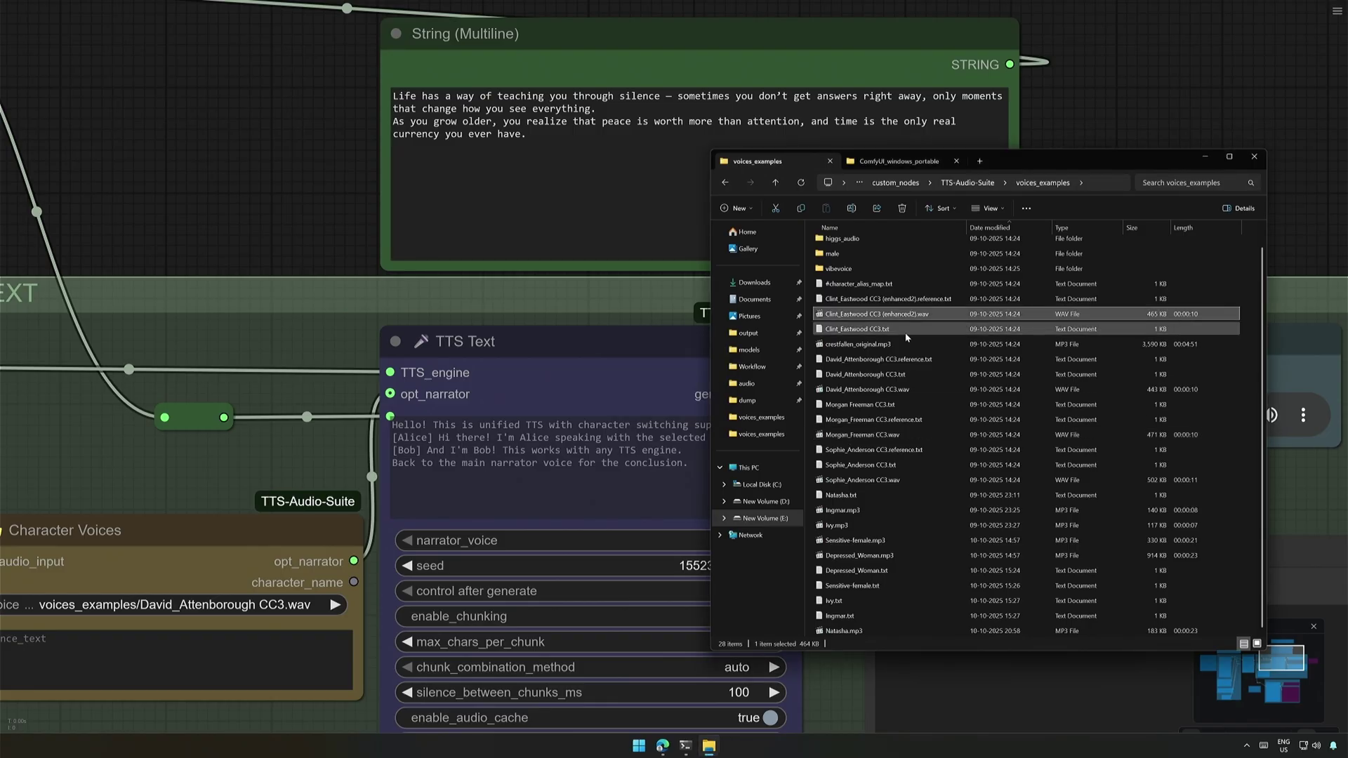
click(309, 604)
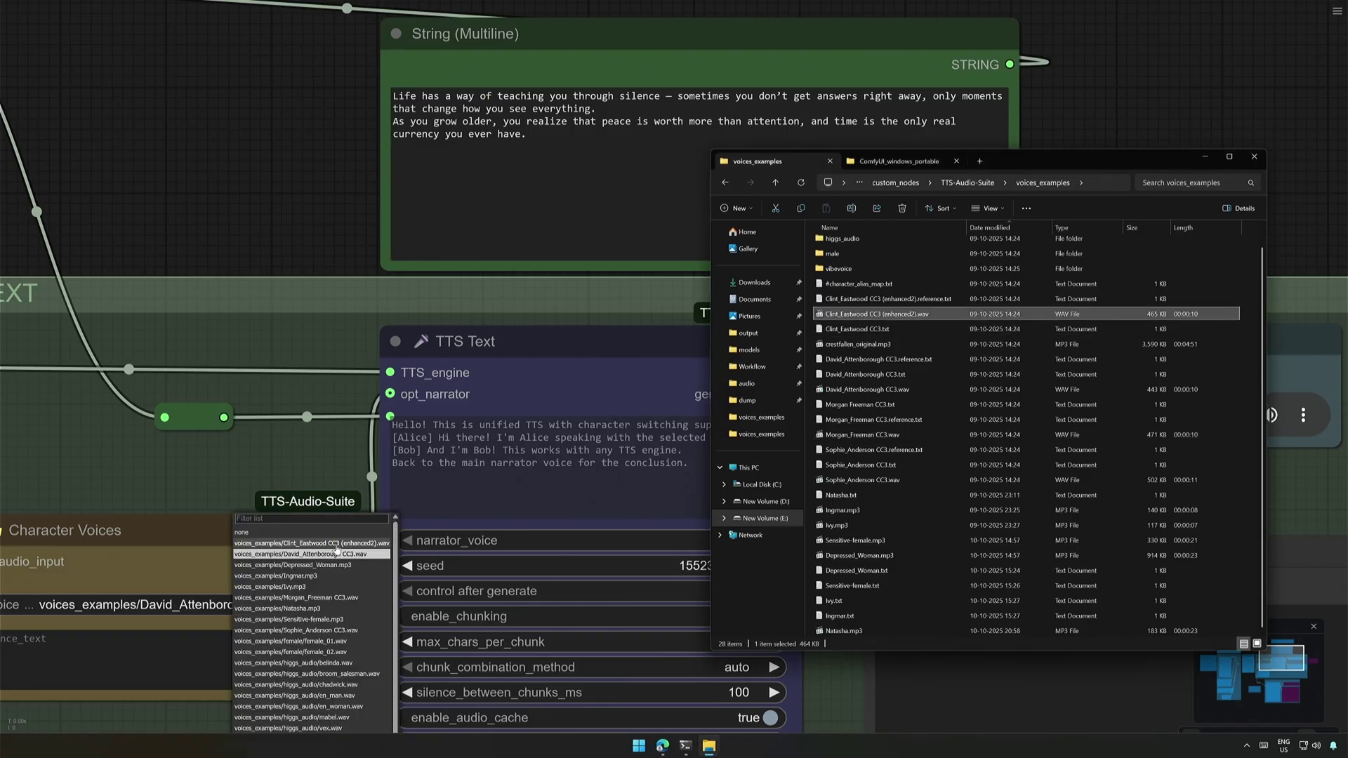
click(336, 552)
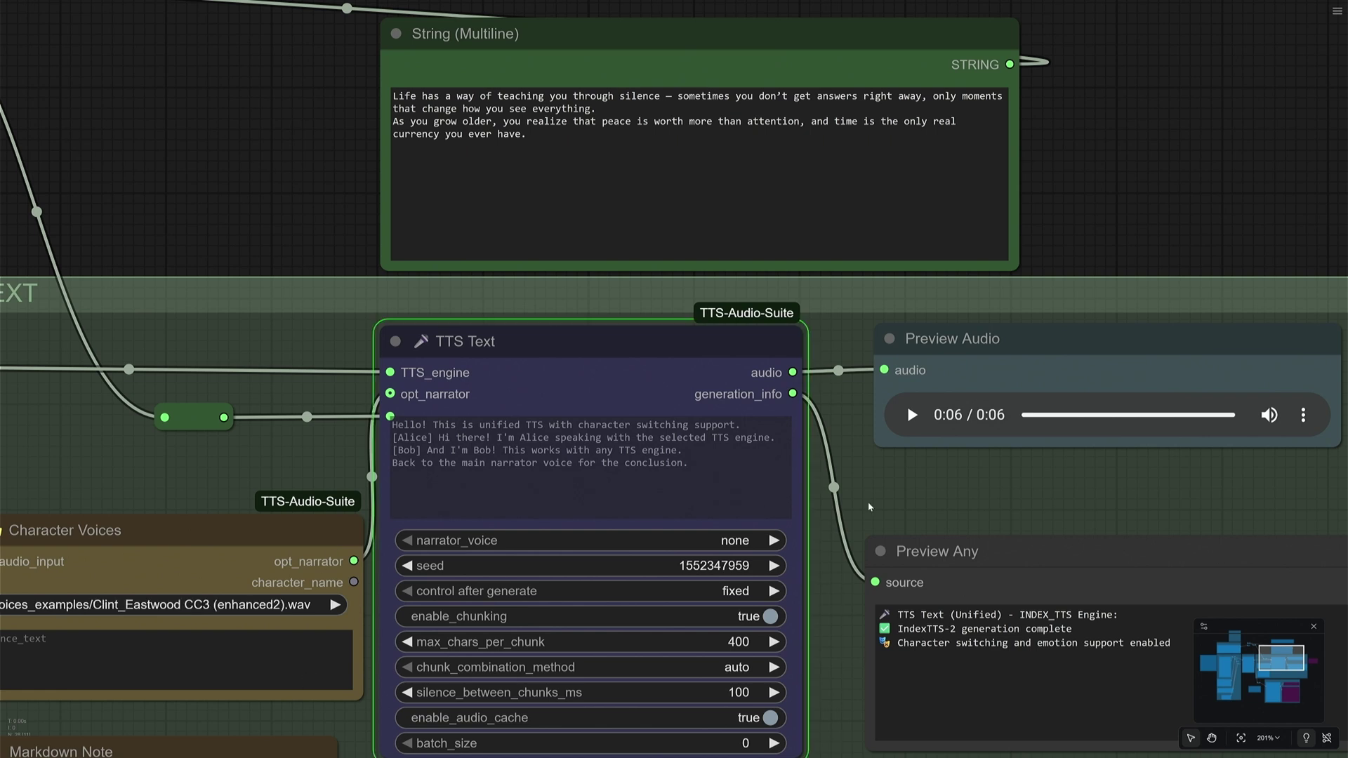
Check the new generation's log and execution time in the console, and play the resulting speech in Preview Audio.
key(alt+Tab)
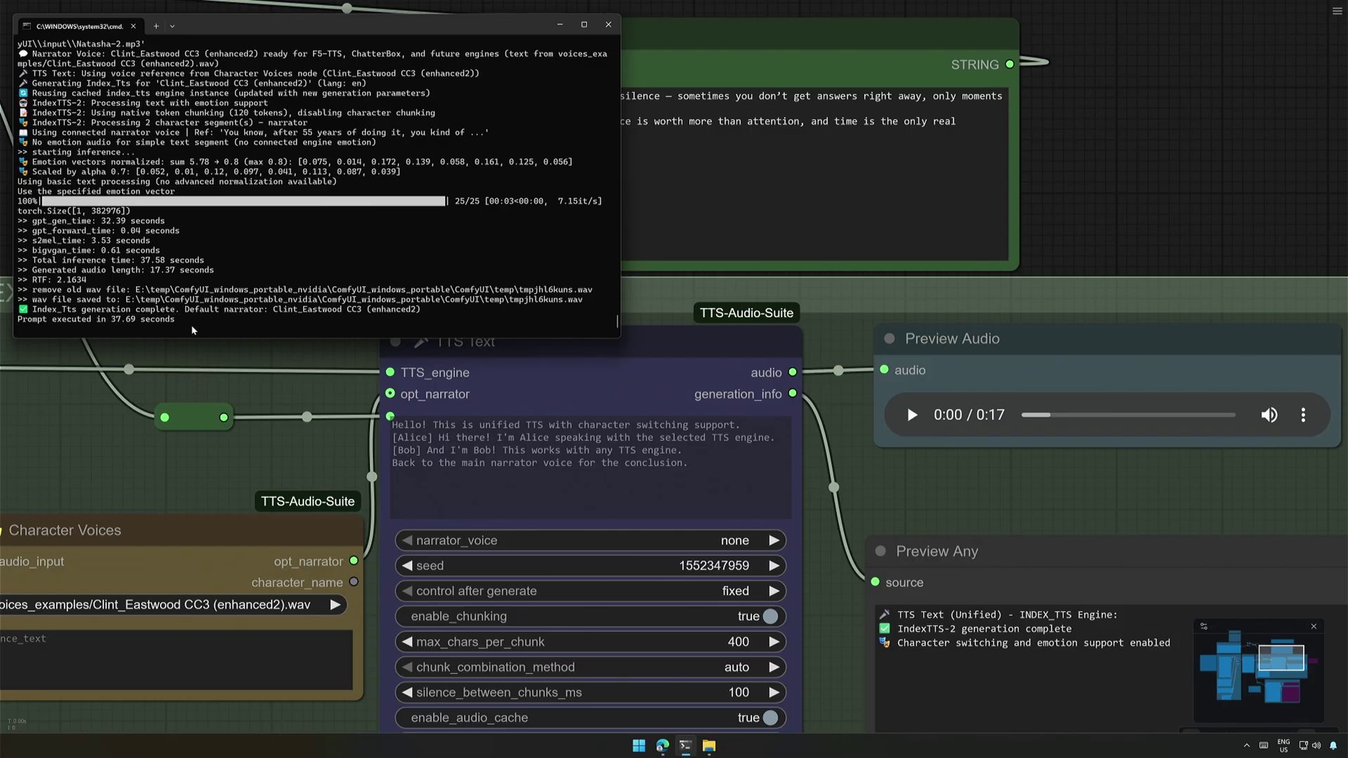
key(alt+Tab)
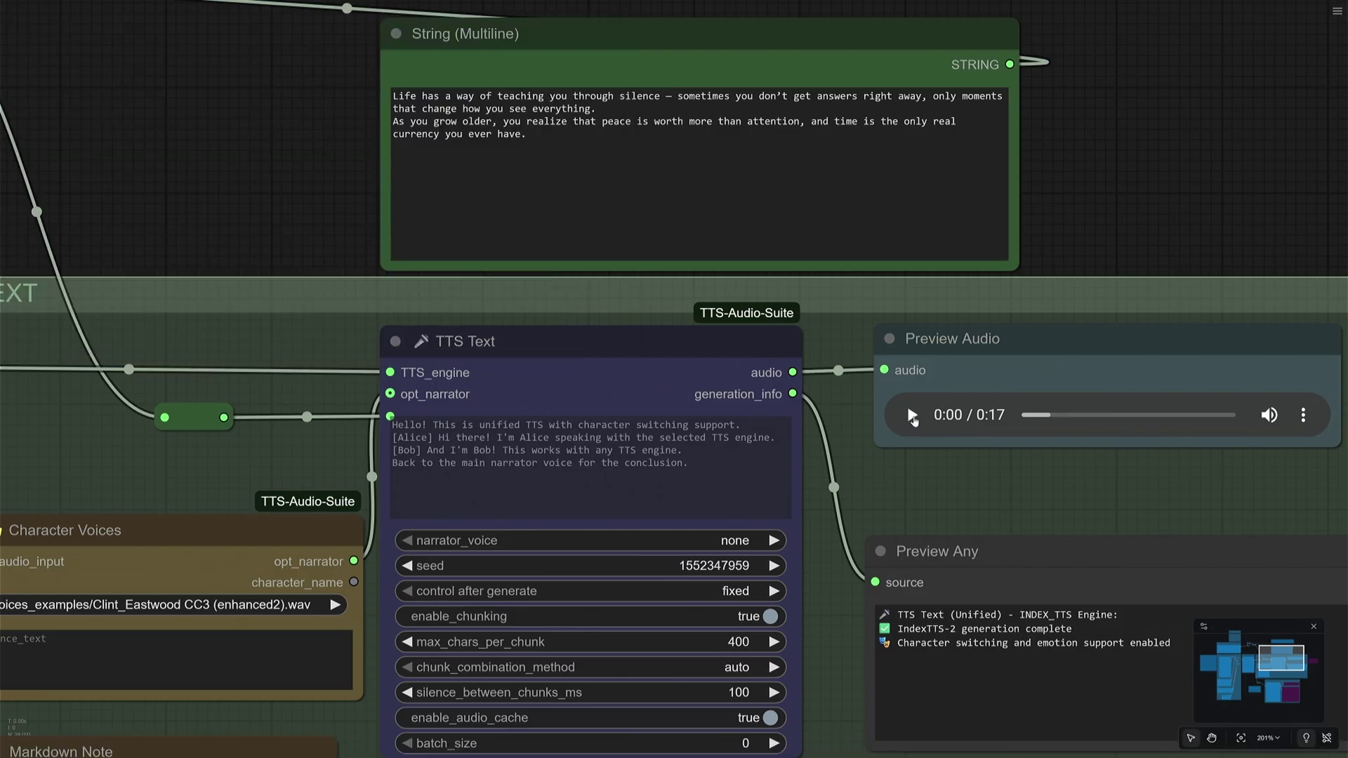
click(912, 416)
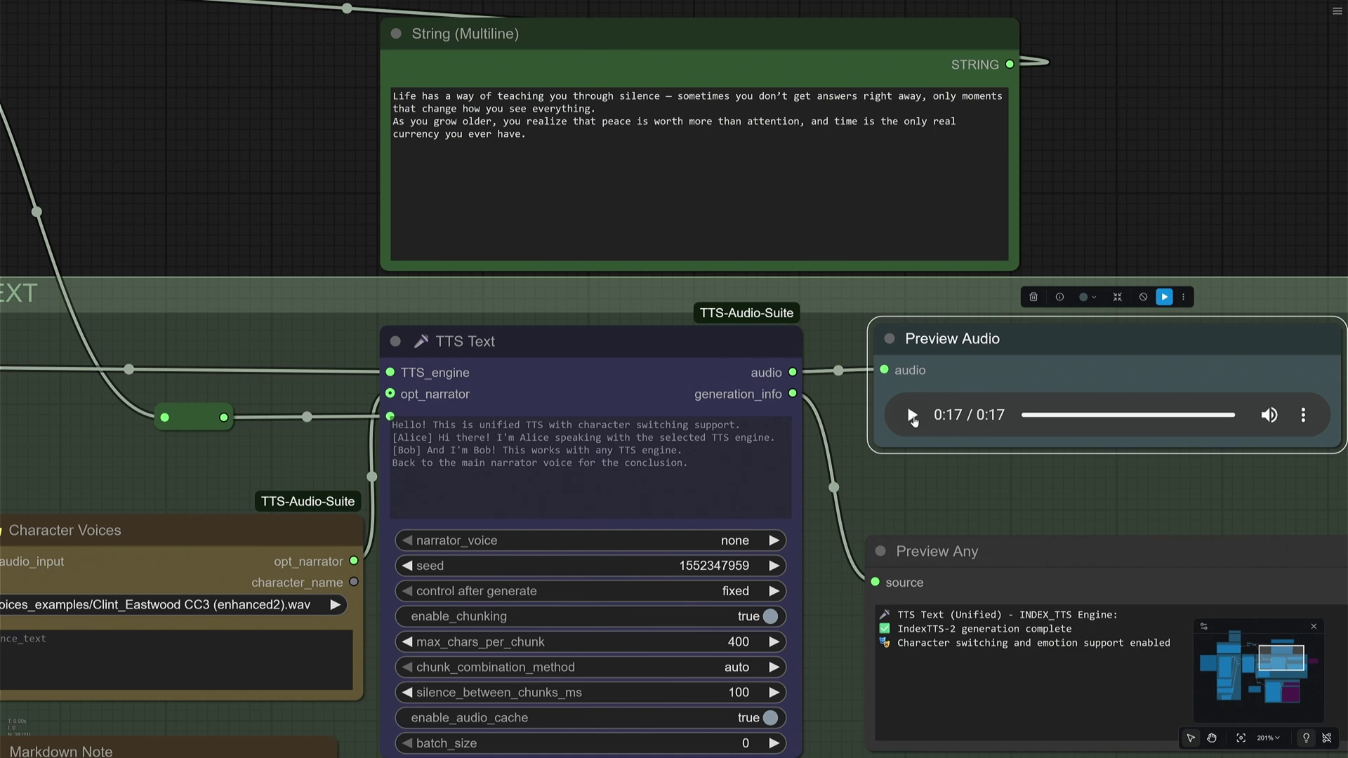
Enlarge the IndexTTS-2 Emotion Control Guide note beside the Emotion Control Options group so more of its text shows.
scroll(841, 413, down, 3)
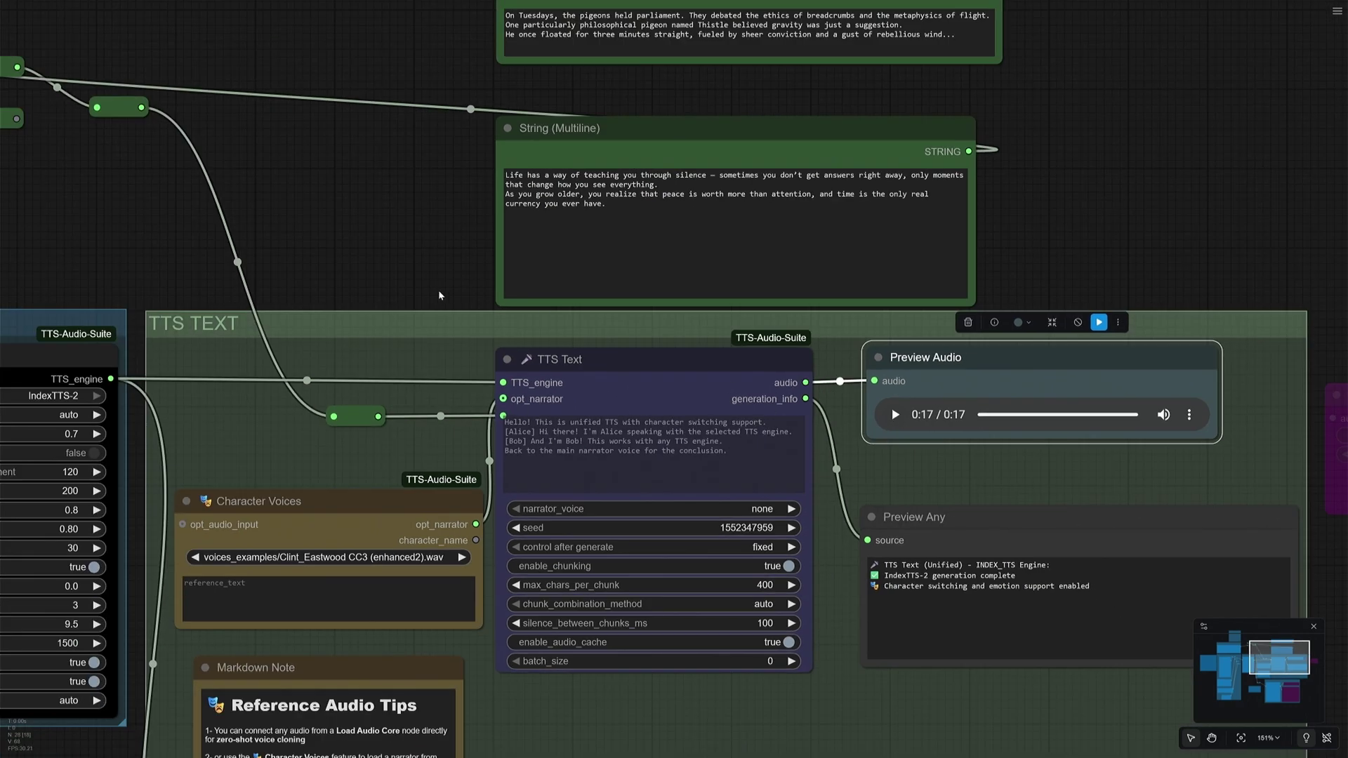
scroll(436, 267, left, 5)
scroll(772, 660, down, 3)
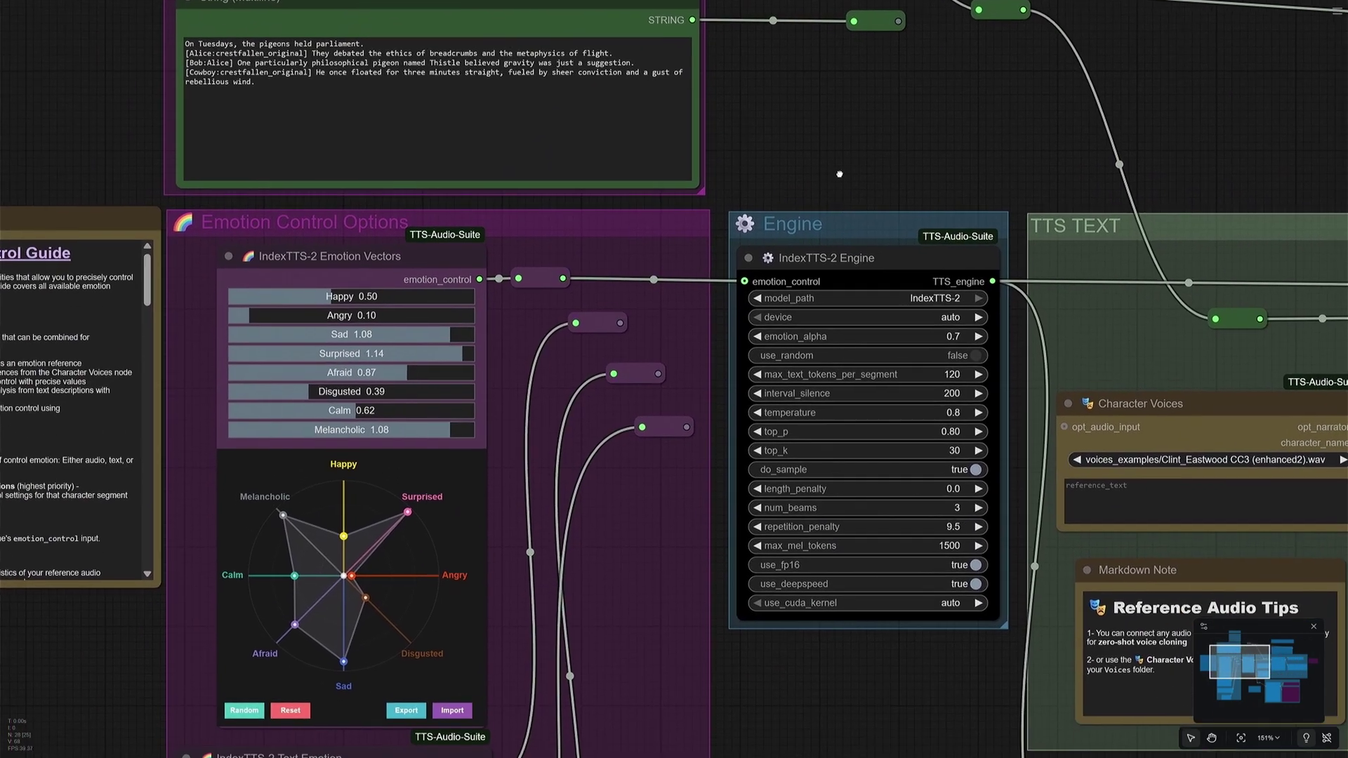
scroll(757, 595, down, 1)
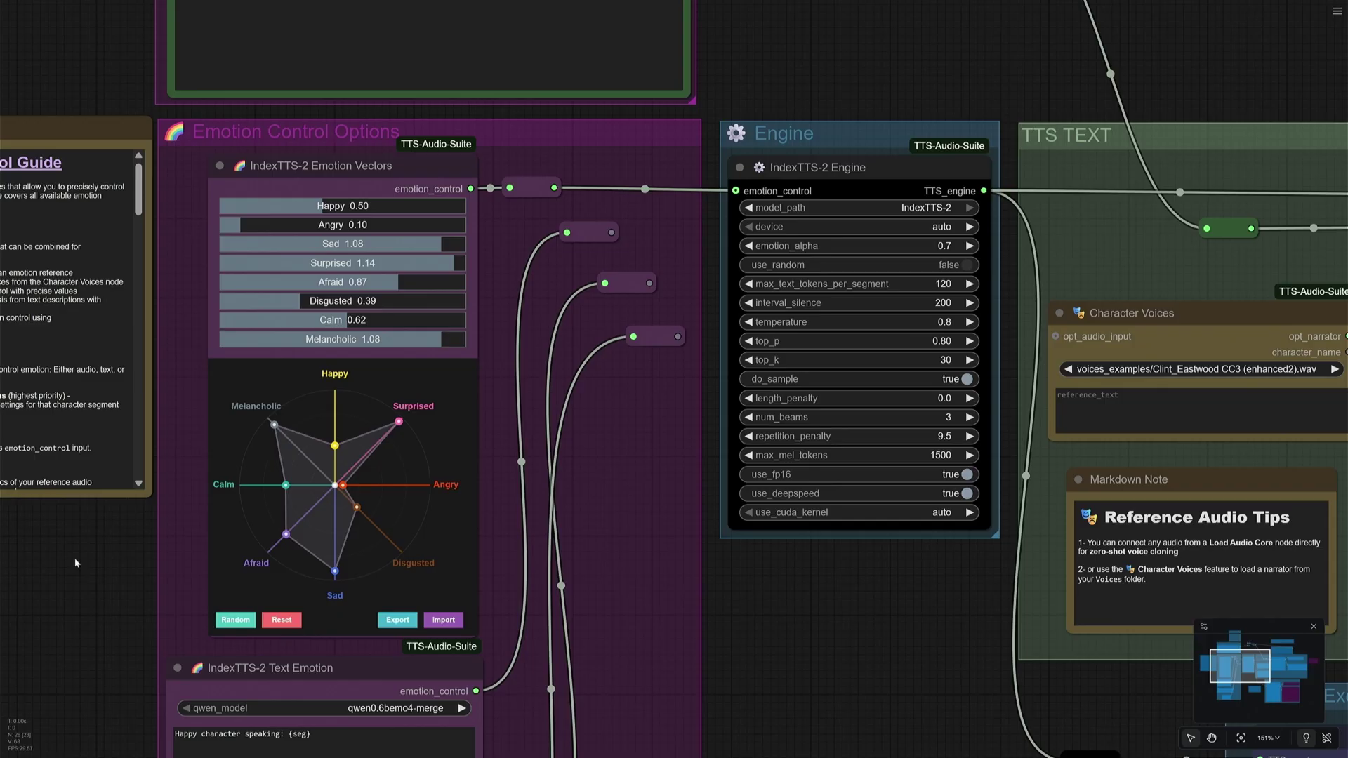
scroll(337, 530, left, 5)
scroll(337, 530, up, 1)
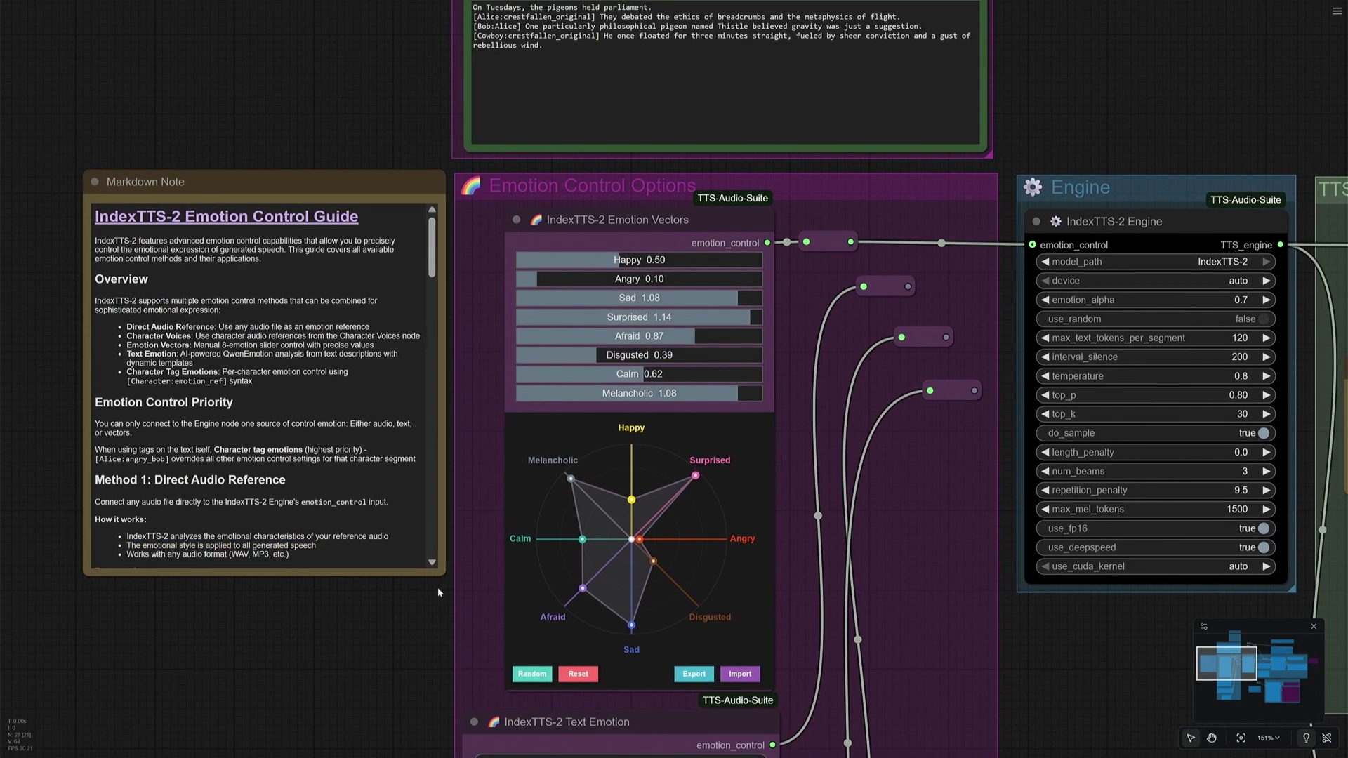
drag(443, 573, 455, 756)
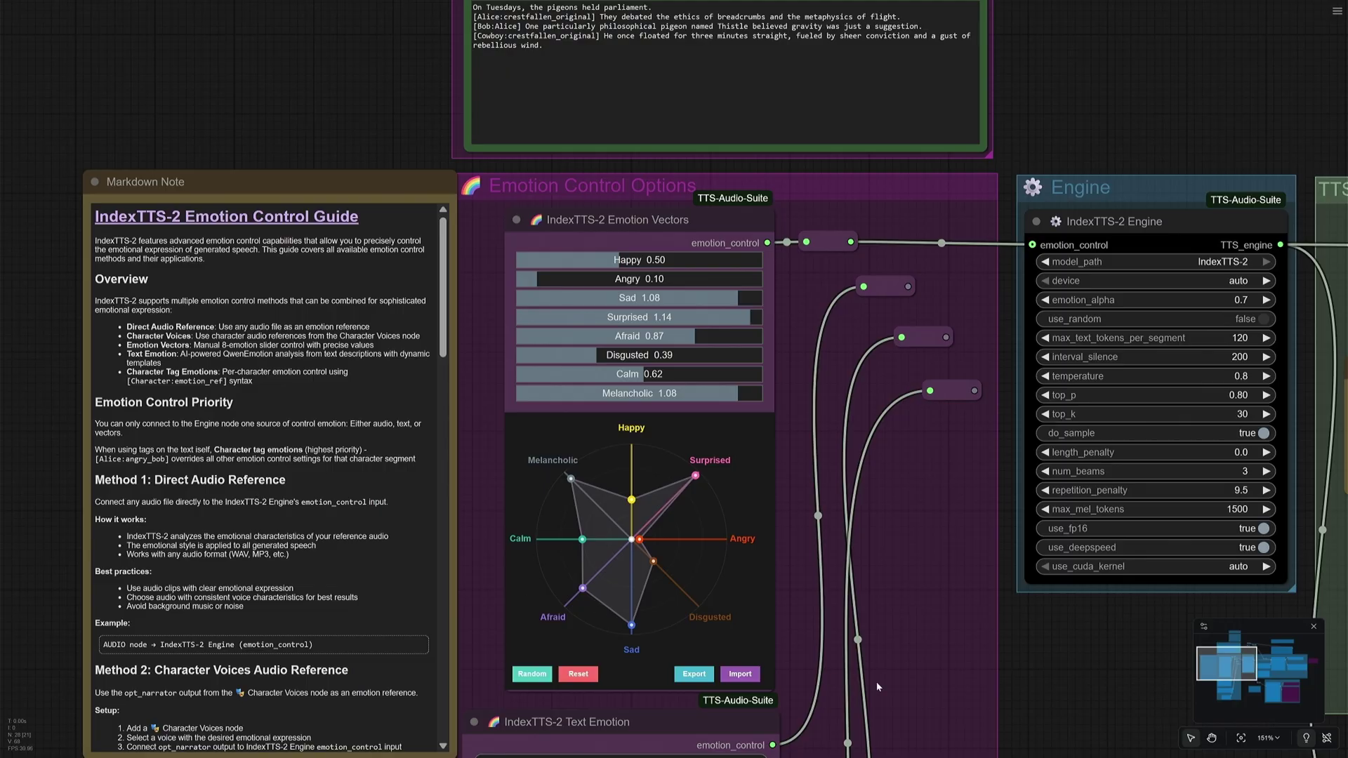
Read the guide's emotion control methods alongside the Text Emotion, Character Voices and Load Audio nodes.
scroll(878, 687, down, 3)
scroll(673, 680, down, 4)
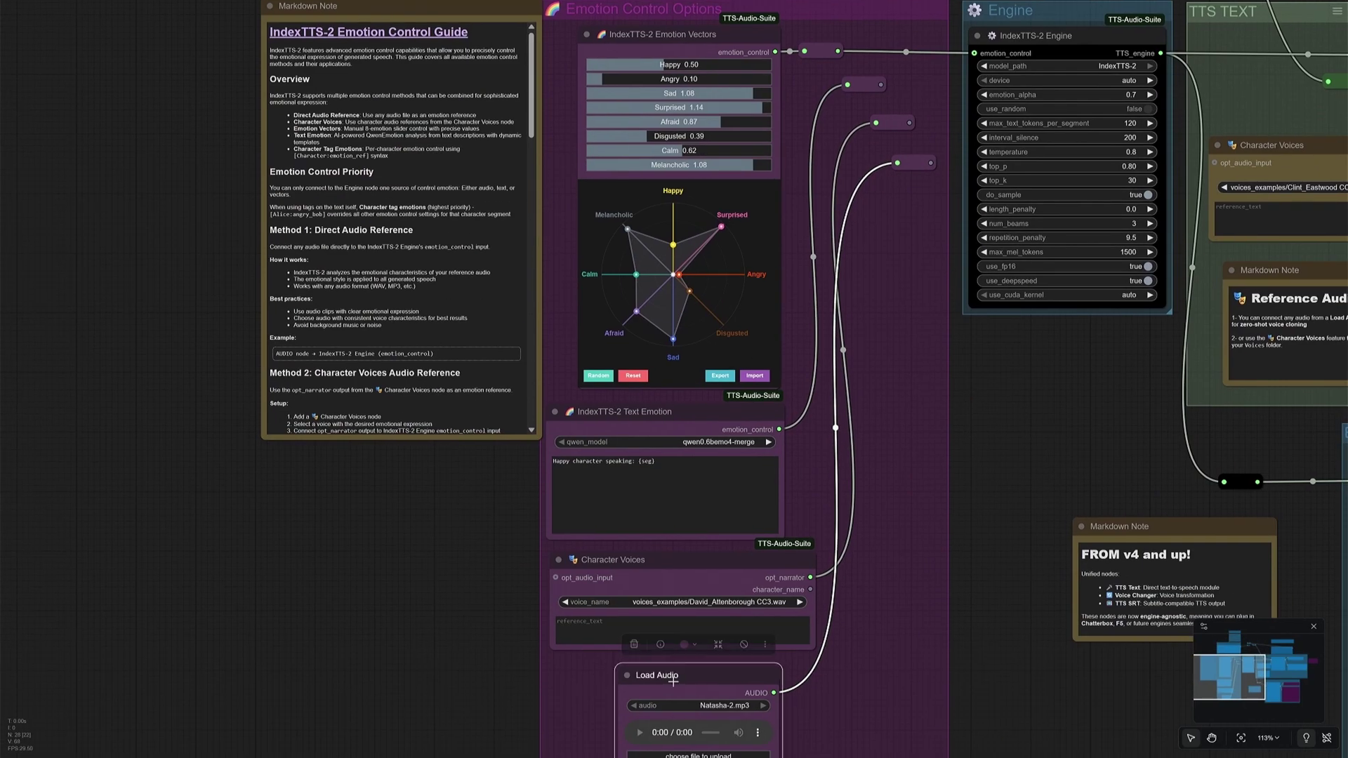
scroll(398, 567, up, 3)
scroll(334, 415, down, 4)
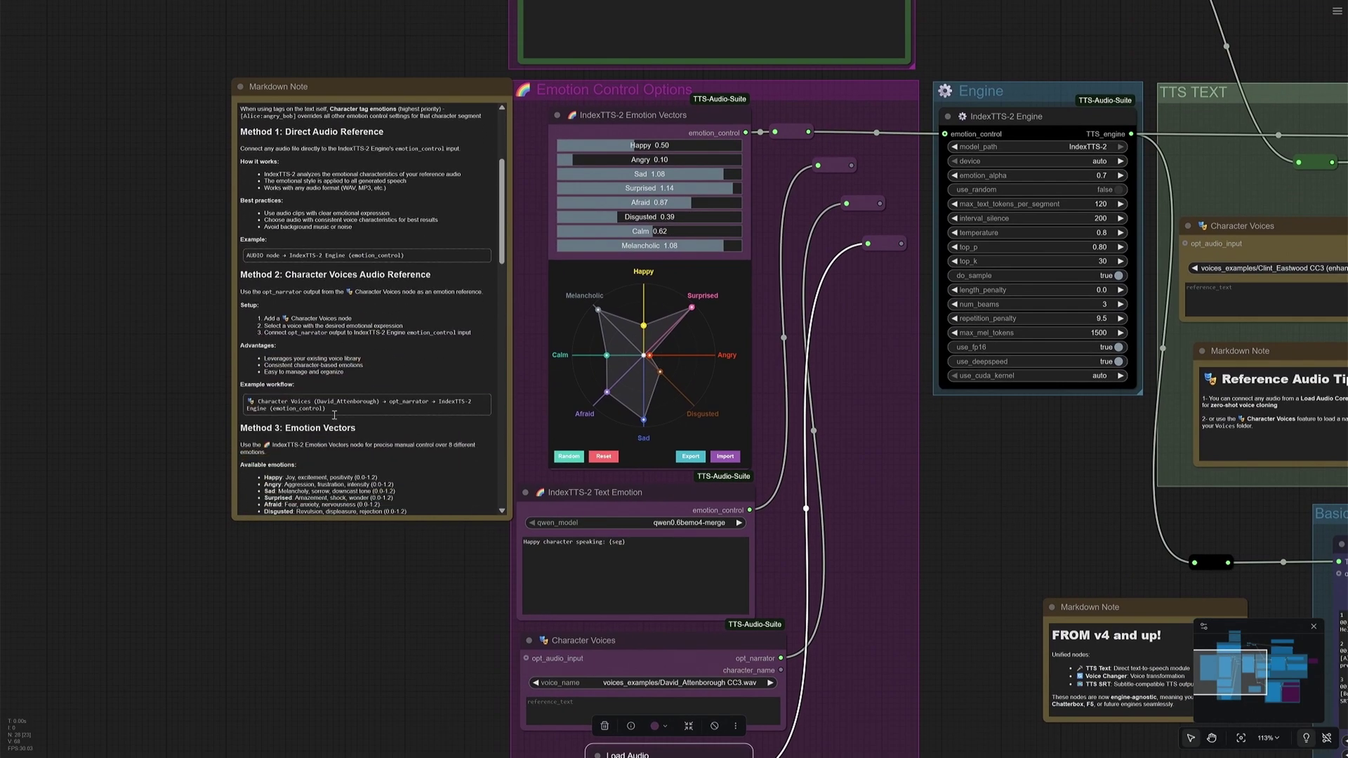
Read the guide's Character Voices reference and Emotion Vectors sections alongside the matching emotion nodes.
click(635, 651)
scroll(355, 425, down, 5)
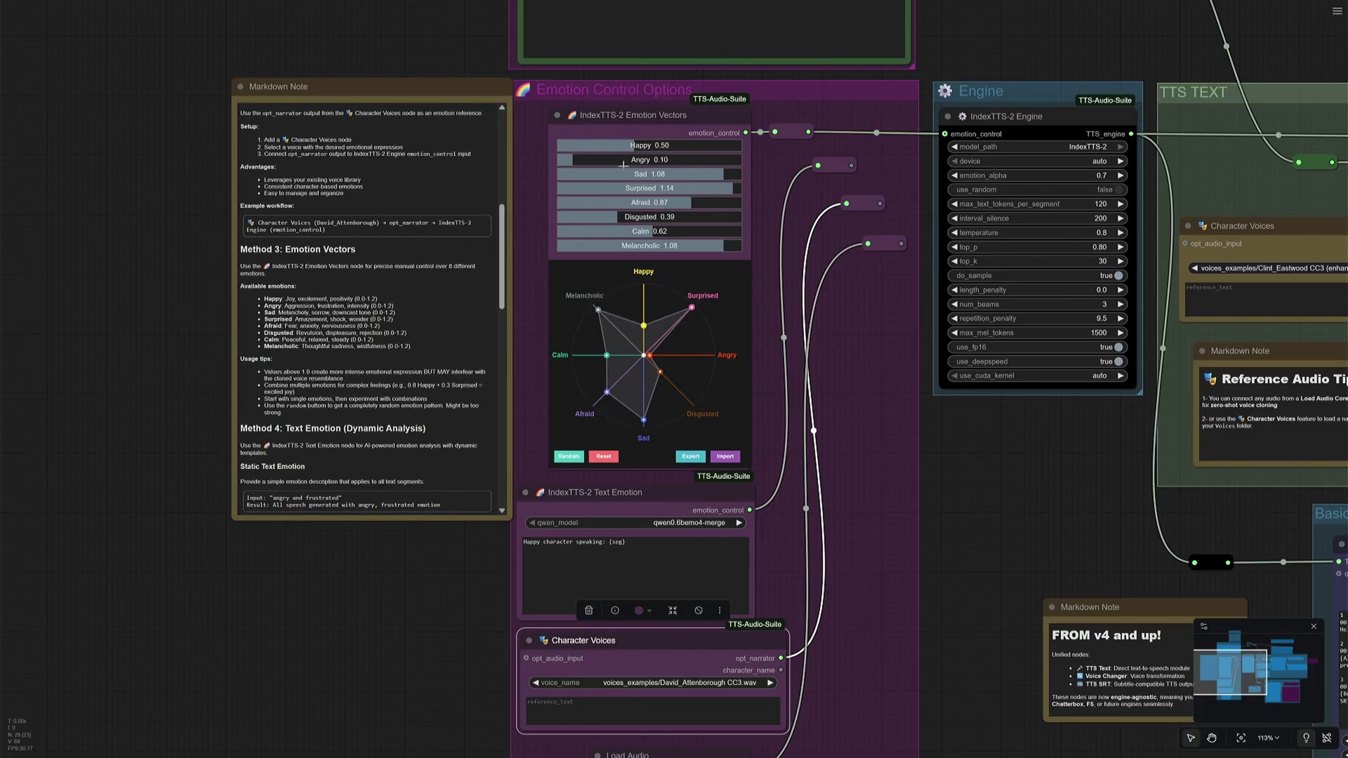
click(619, 125)
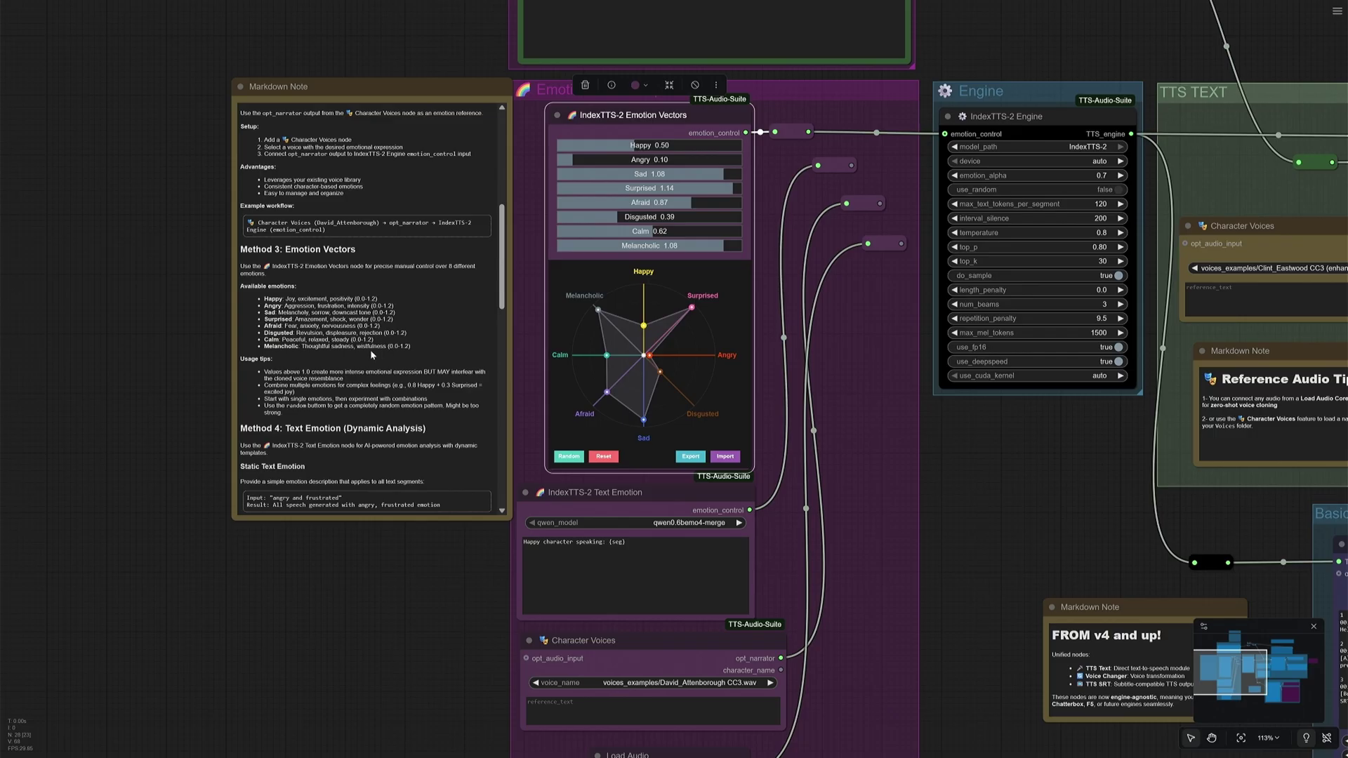
scroll(662, 400, up, 3)
scroll(182, 422, down, 3)
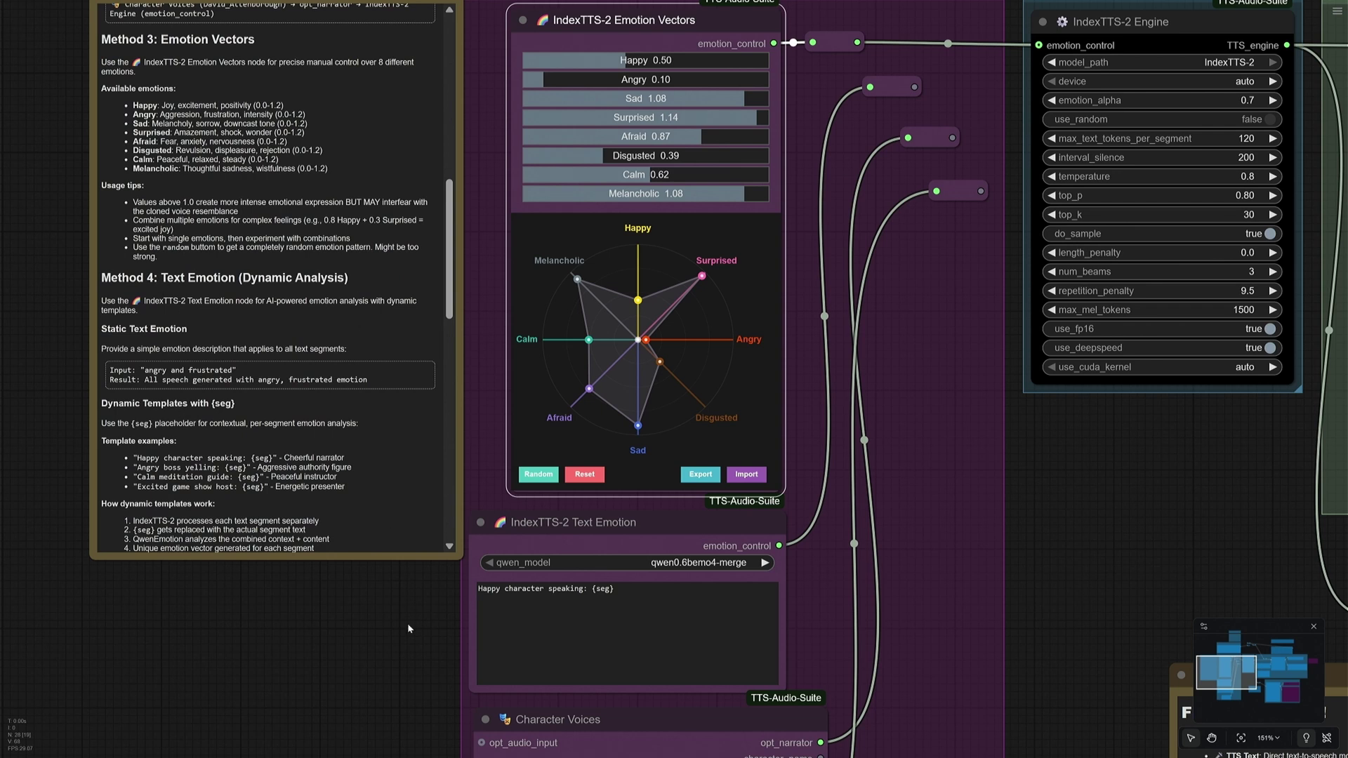
Read the guide's Text Emotion method and connect the Text Emotion node's reroute to the IndexTTS-2 Engine's emotion_control input.
click(586, 526)
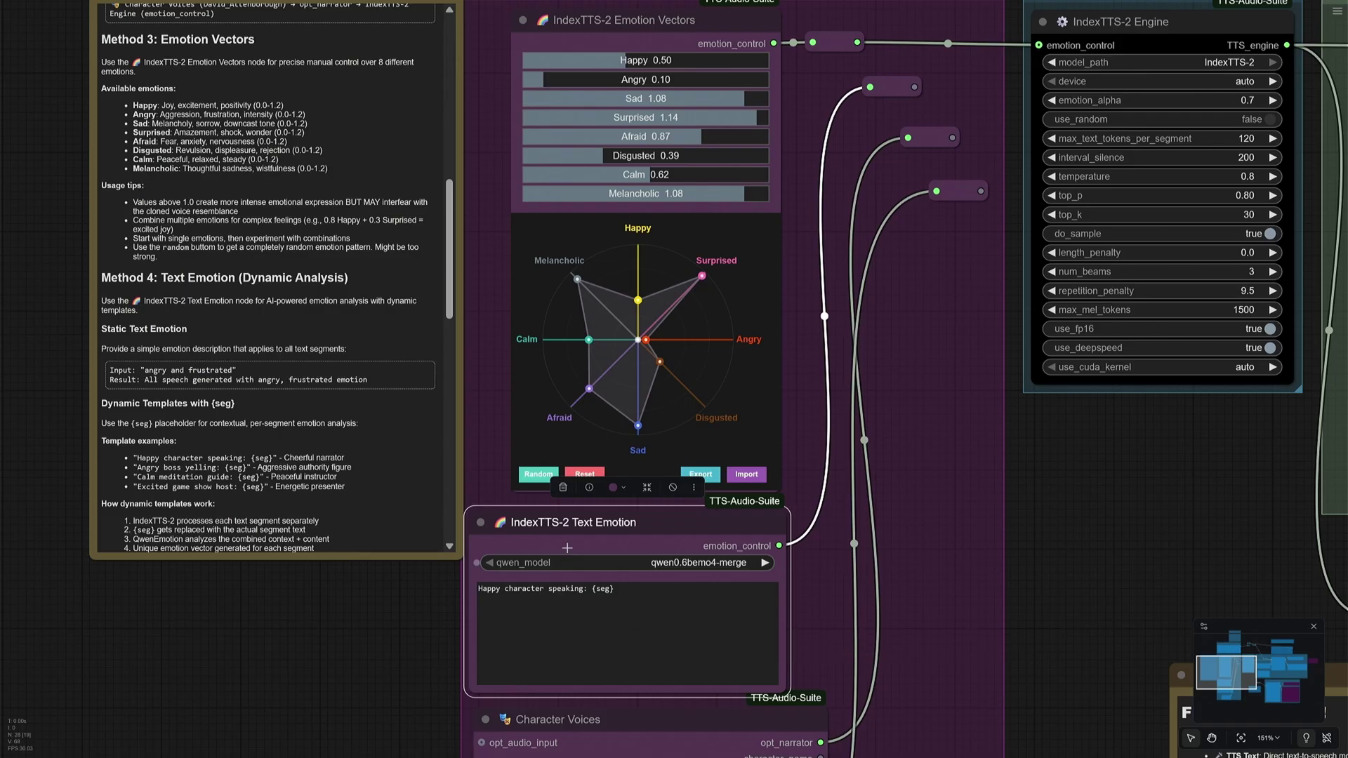
scroll(273, 281, down, 1)
drag(915, 87, 1040, 45)
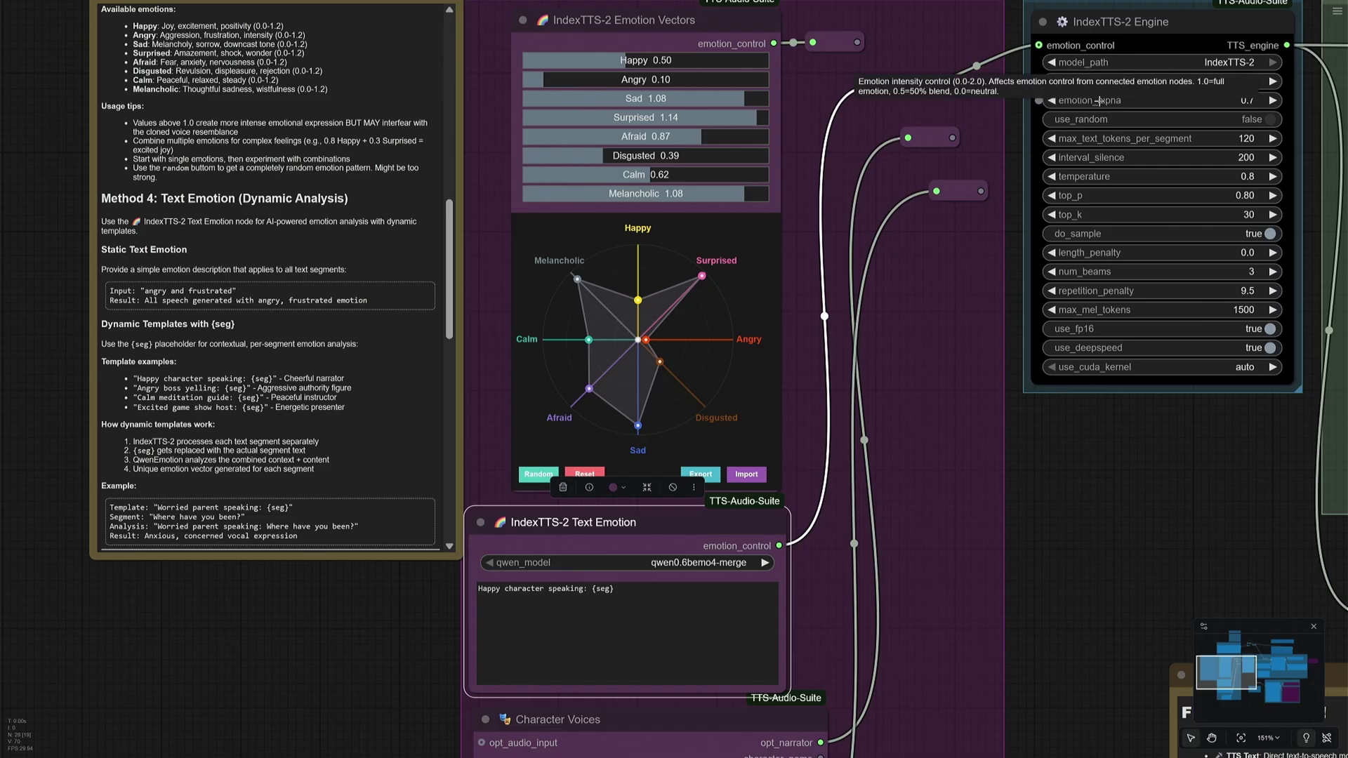
Play the speech generated with the "Happy character speaking: {seg}" template in Preview Audio.
scroll(1095, 100, up, 2)
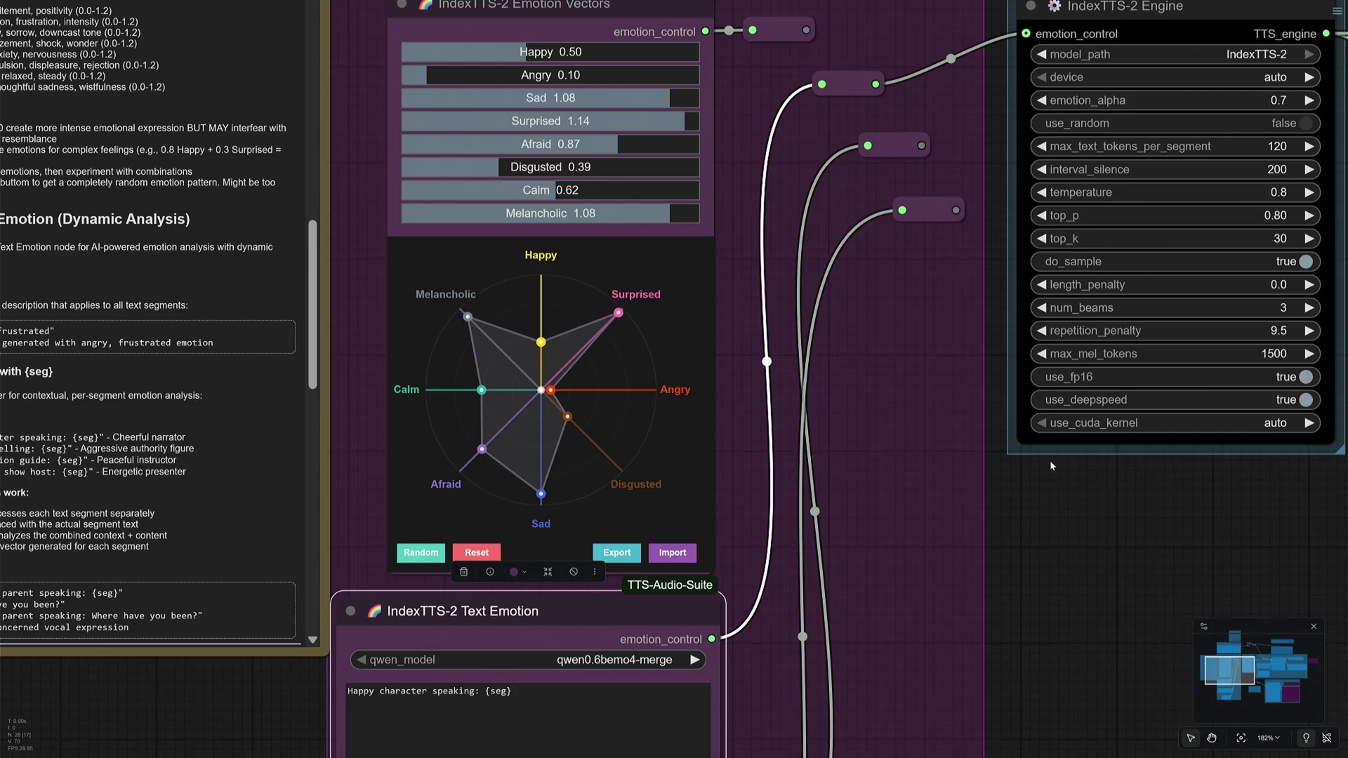
scroll(1050, 460, down, 1)
scroll(1046, 483, down, 1)
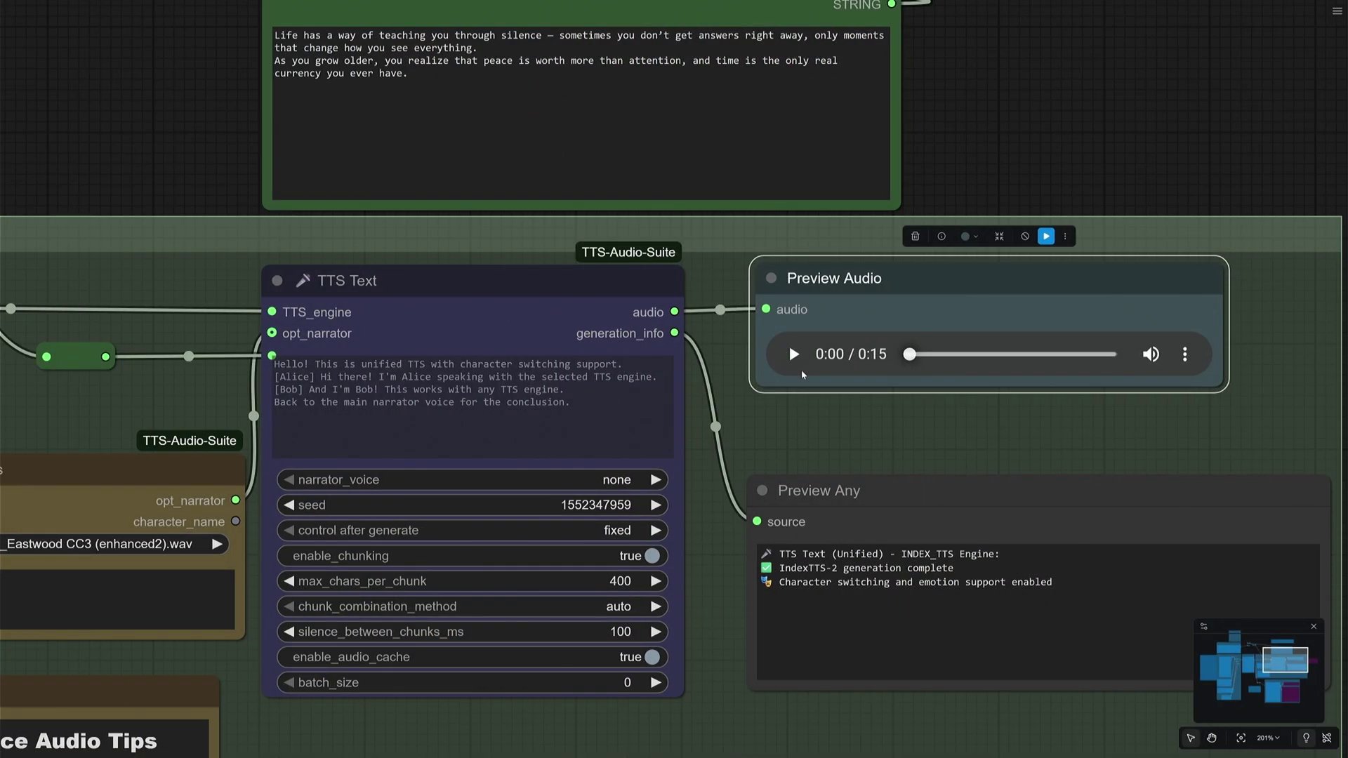
click(794, 356)
drag(940, 359, 906, 354)
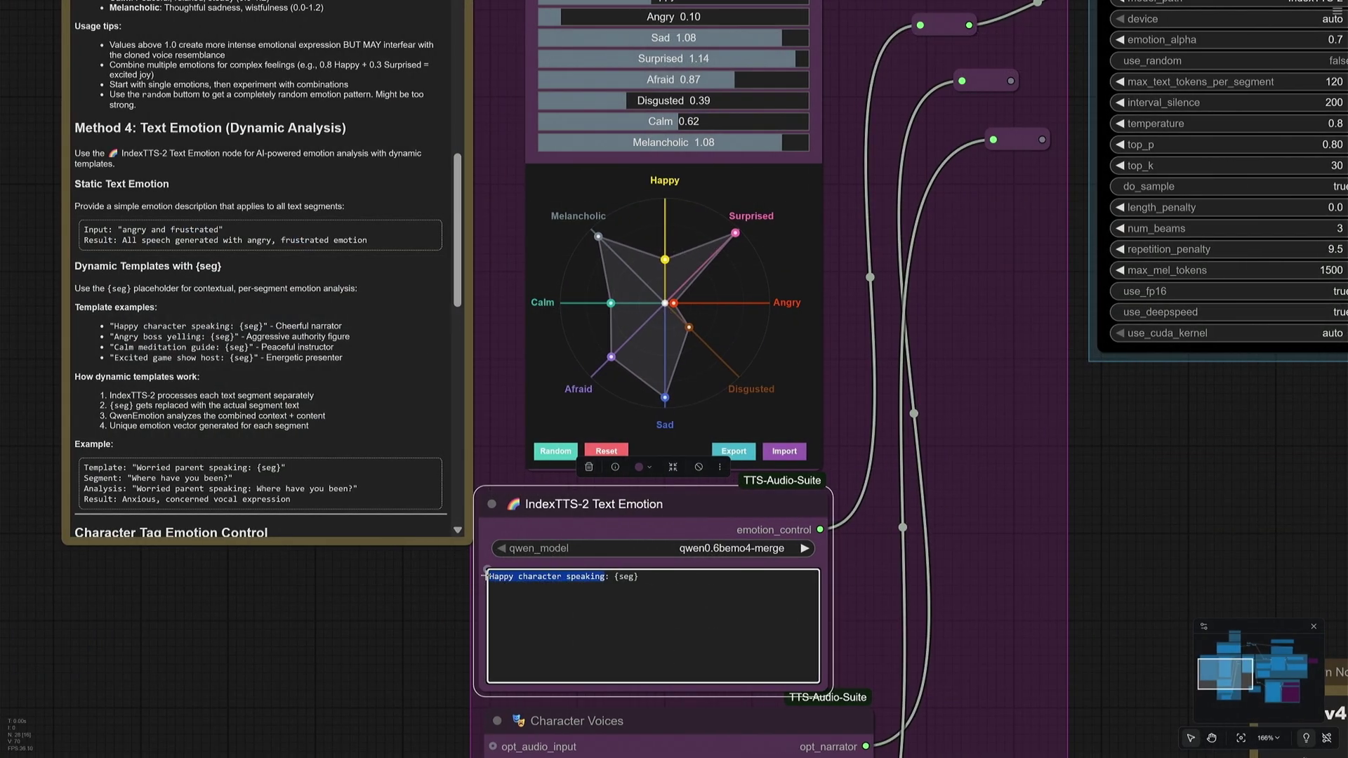
Change the Text Emotion template to "Angry boss yelling: {seg}" and play the speech generated with it.
text(Angry boss yelling)
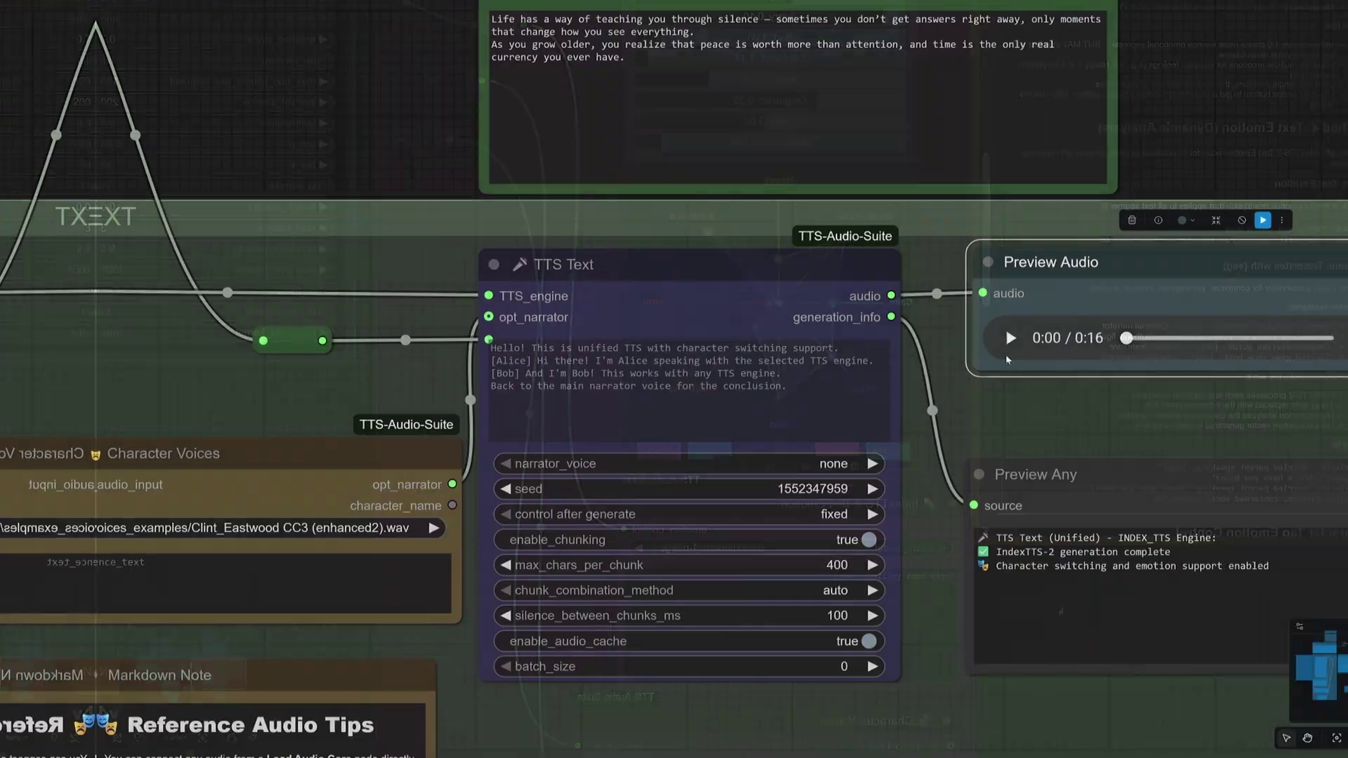
click(914, 338)
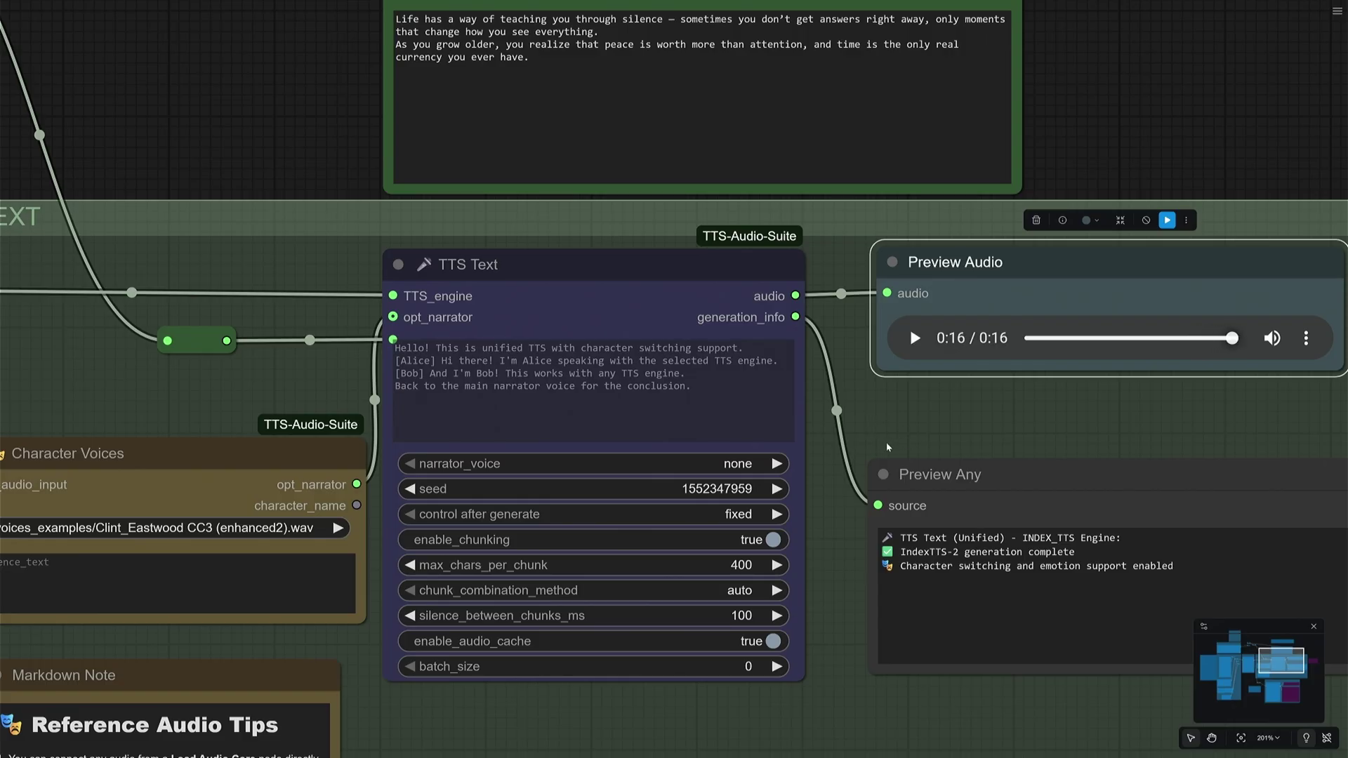
Set the IndexTTS-2 Engine's emotion_alpha to 1.5.
scroll(876, 448, down, 3)
drag(400, 231, 771, 222)
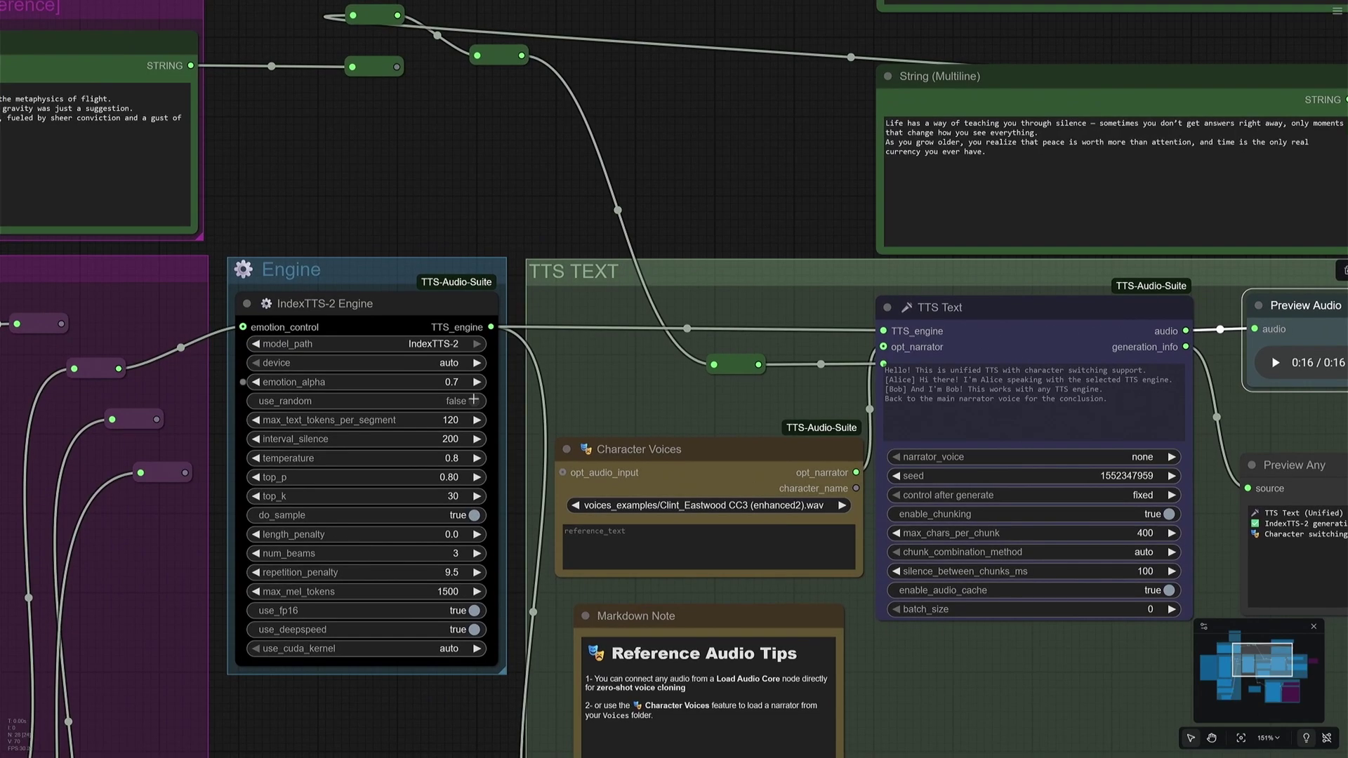
scroll(424, 401, up, 3)
click(418, 374)
text(1.5)
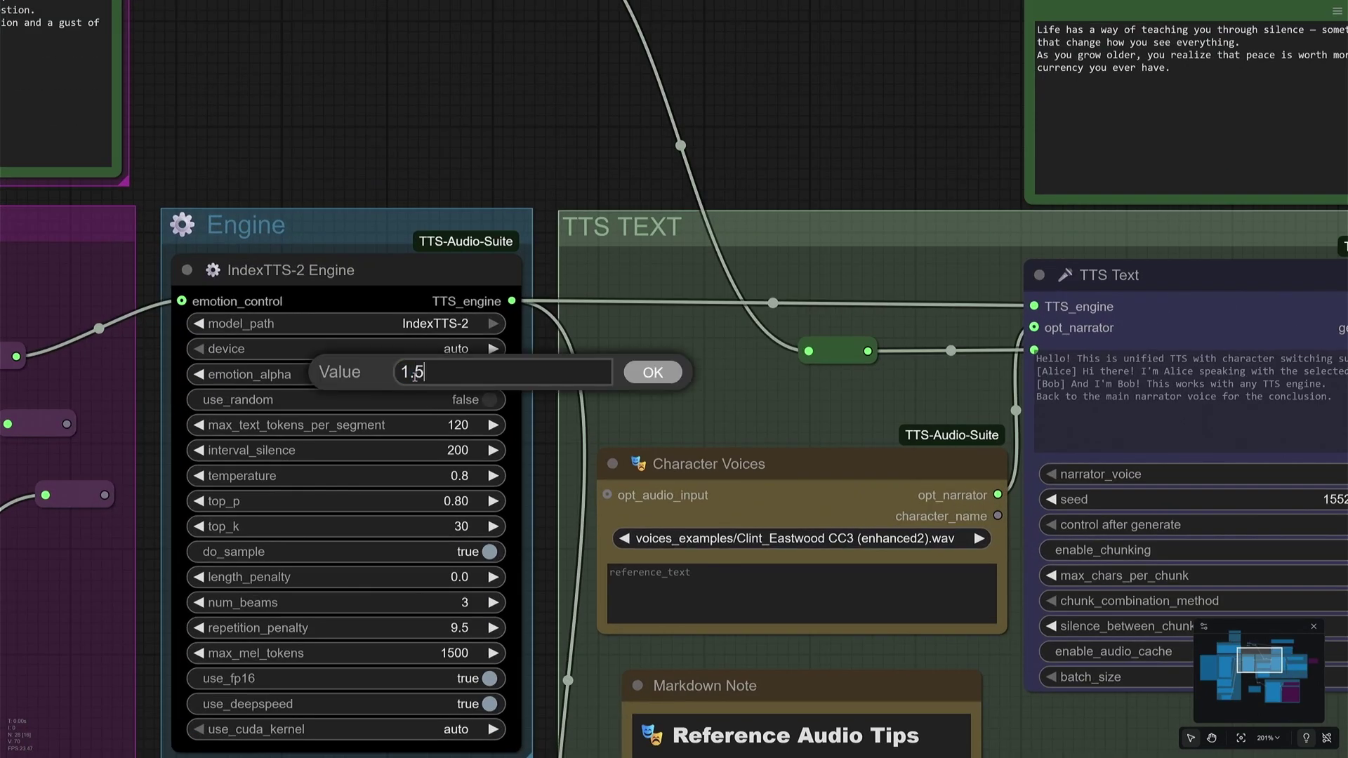
key(Return)
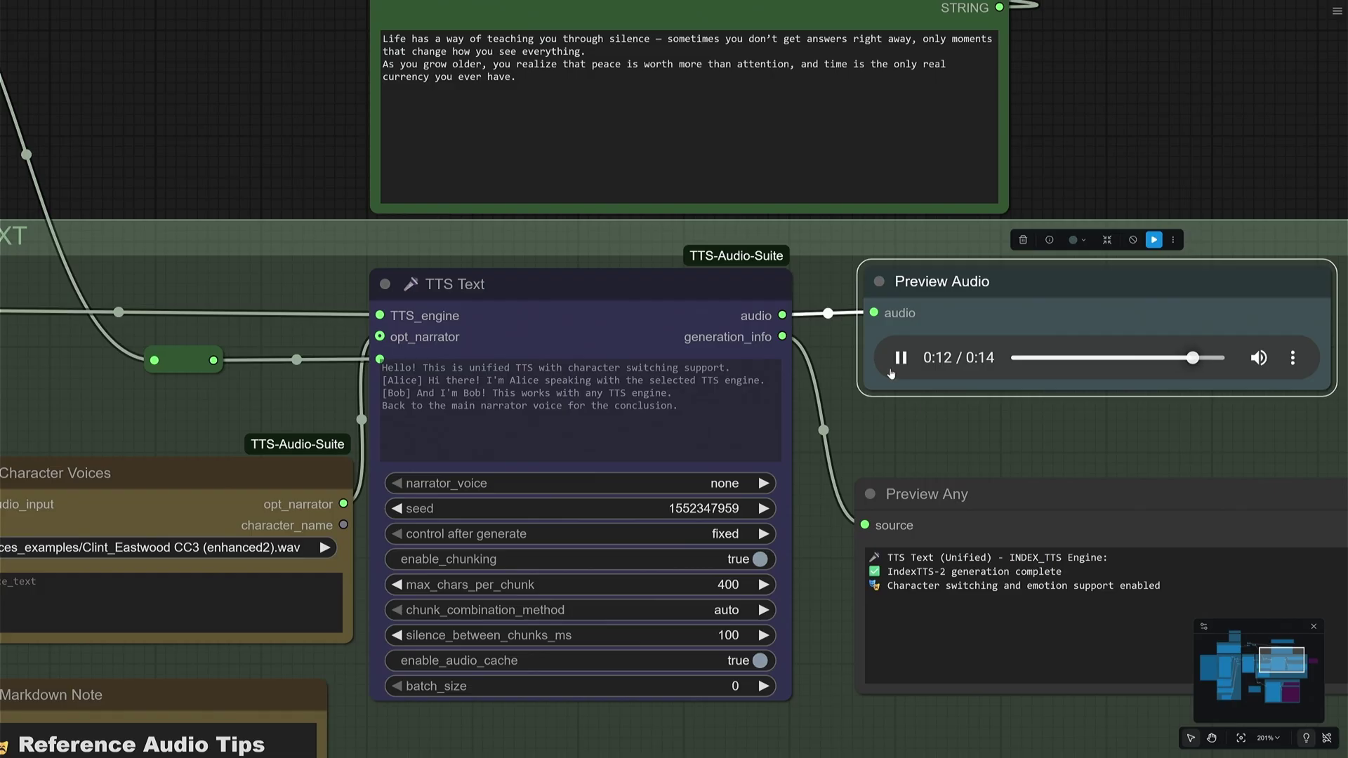
Set the IndexTTS-2 Engine's emotion_alpha to 1.0.
scroll(902, 359, down, 3)
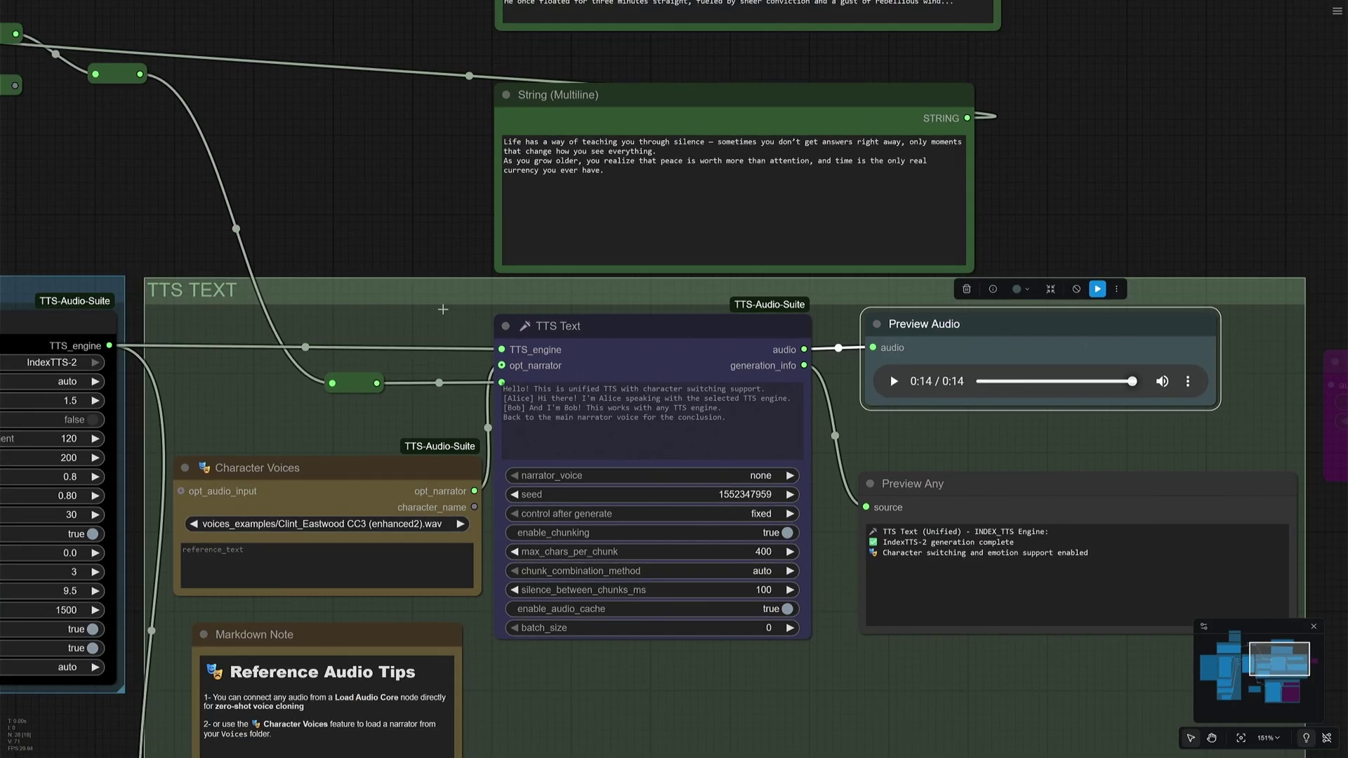
drag(42, 456, 382, 458)
scroll(383, 458, up, 1)
scroll(383, 458, up, 2)
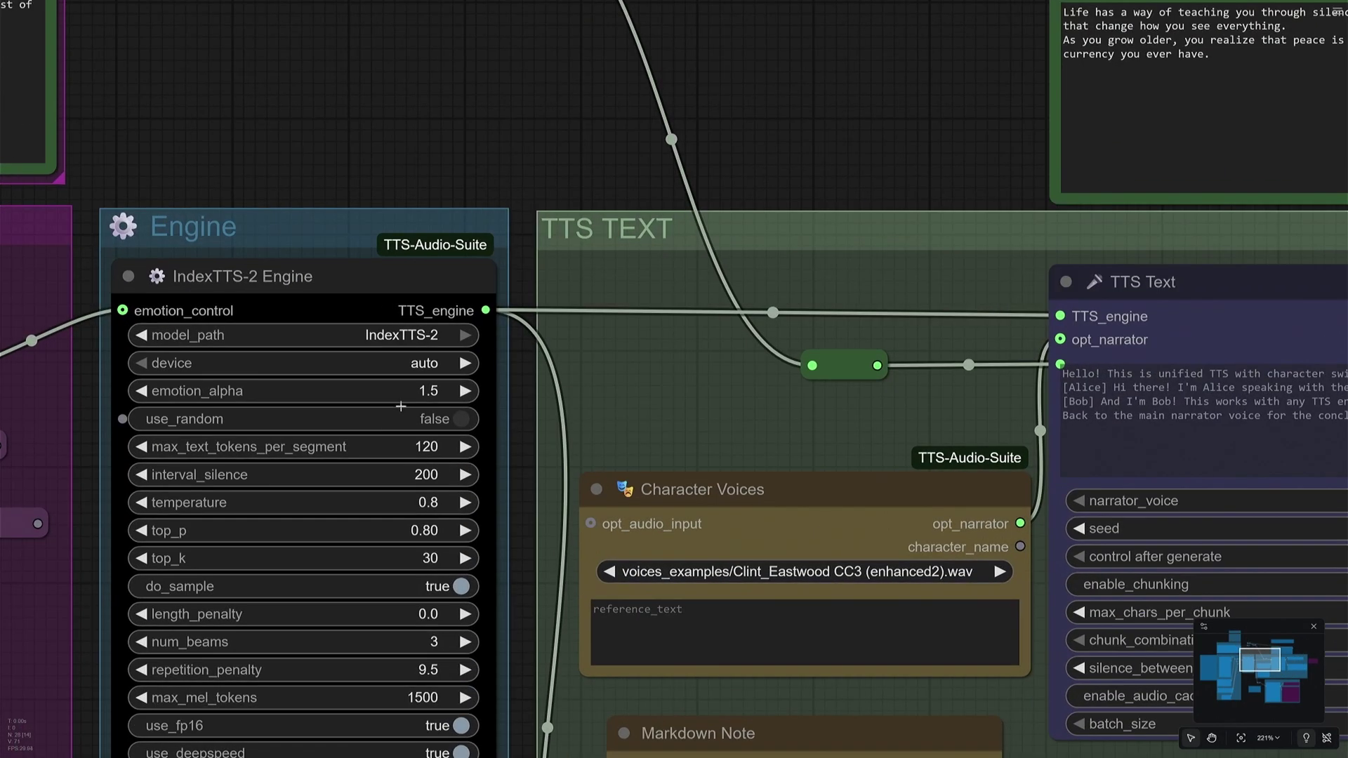
click(295, 388)
text(1)
key(Return)
scroll(339, 232, down, 1)
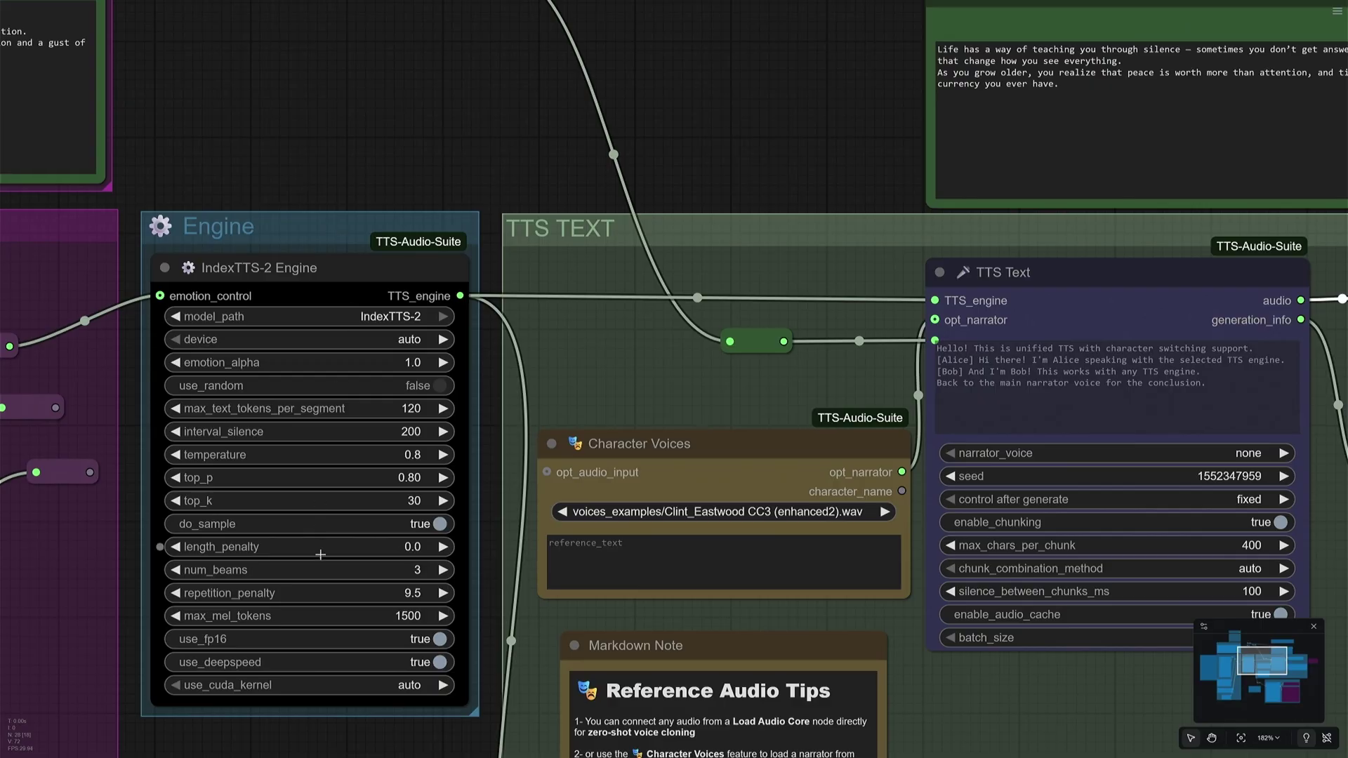
Review the emotion setup feeding the engine and play the newly generated speech in Preview Audio.
scroll(339, 232, down, 2)
drag(295, 492, 674, 239)
scroll(660, 545, up, 2)
drag(654, 542, 752, 543)
drag(645, 646, 622, 565)
drag(585, 543, 620, 543)
drag(572, 469, 645, 517)
drag(722, 466, 697, 490)
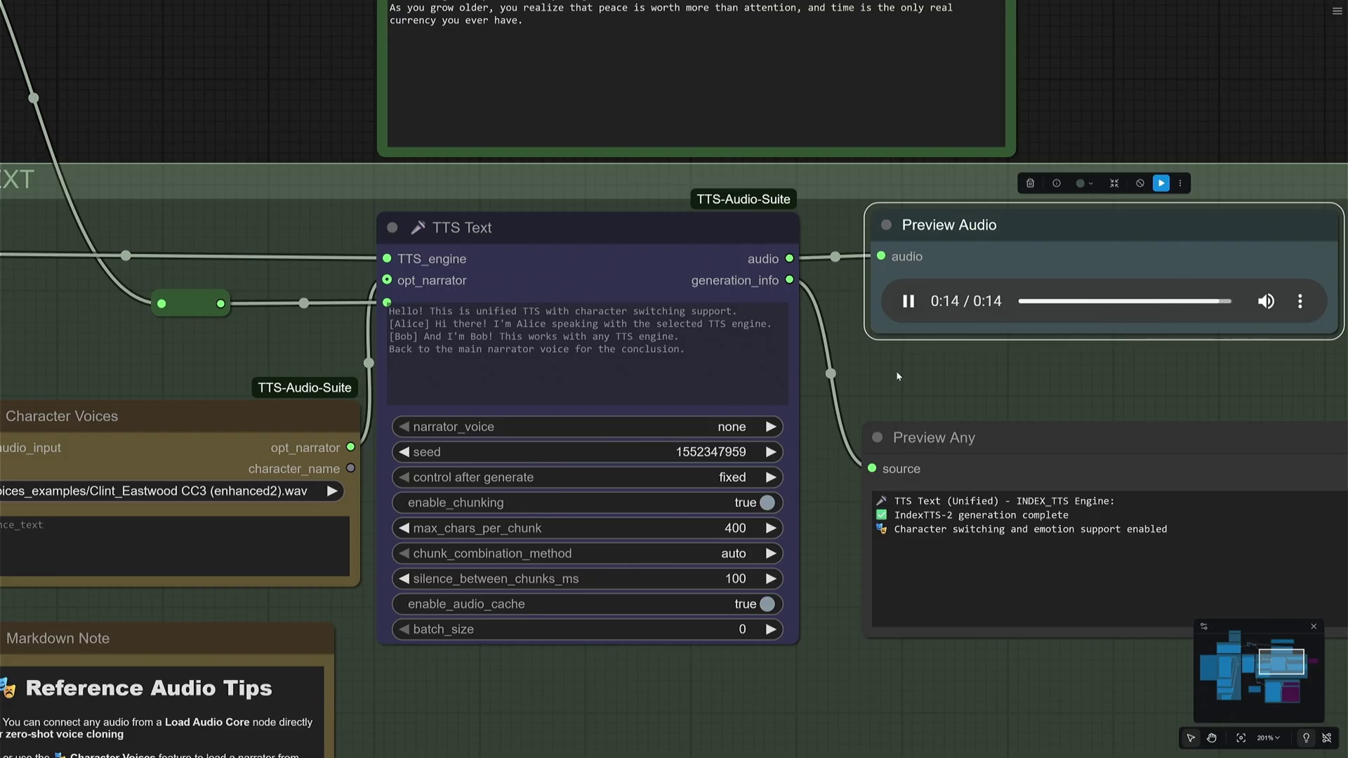
Examine the Text Emotion node's template and the Character Voices and Load Audio nodes below it.
scroll(896, 370, down, 2)
drag(674, 372, 952, 421)
click(276, 382)
key(Return)
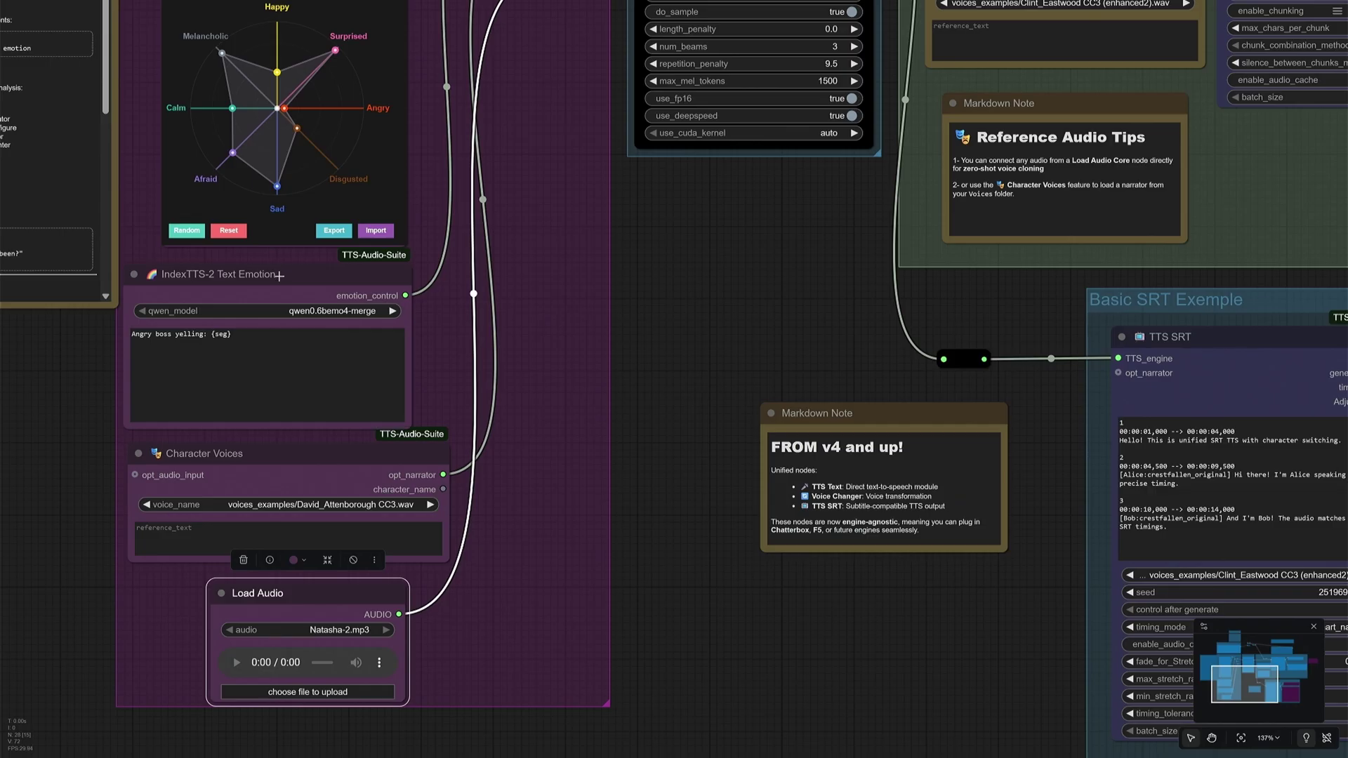
scroll(278, 275, up, 4)
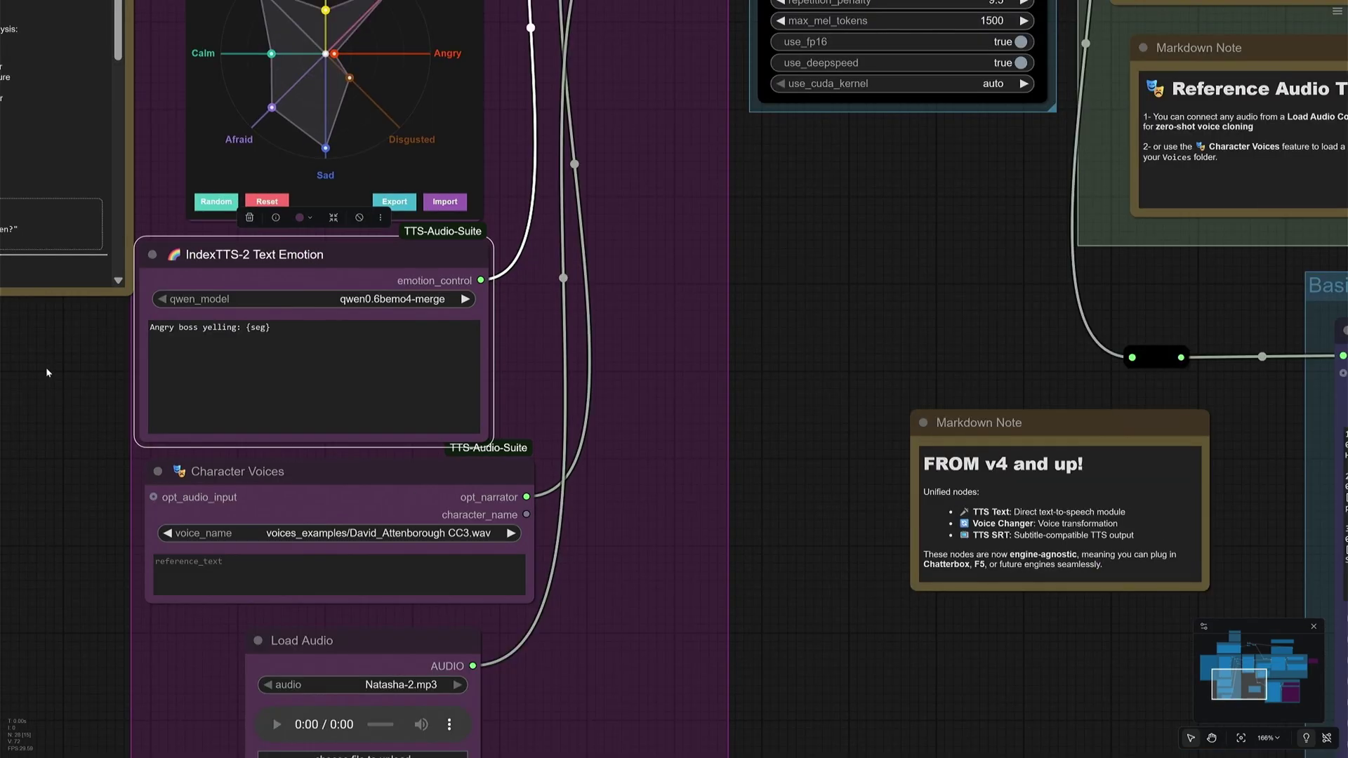
drag(204, 334, 244, 336)
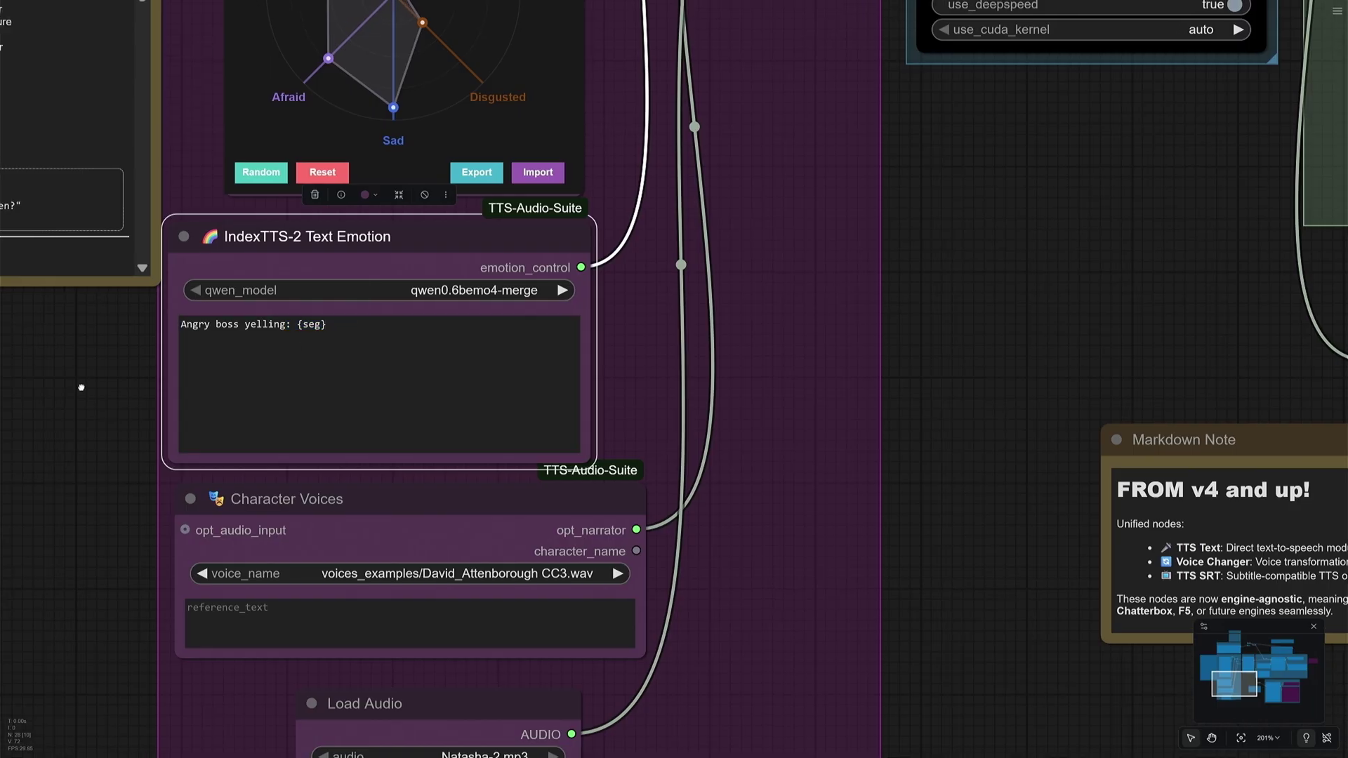
Read the guide's dynamic {seg} template examples and its Character Tag Emotion Control section.
drag(737, 330, 1144, 614)
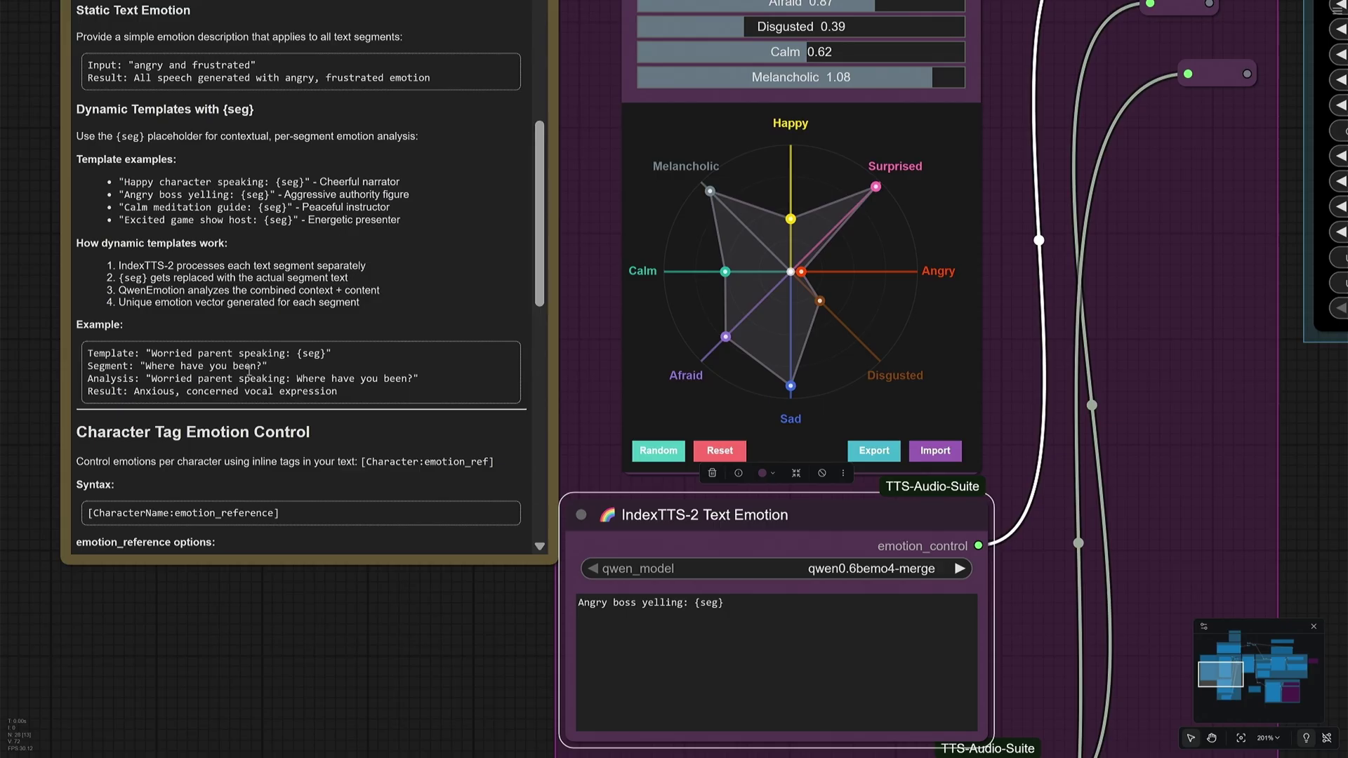
scroll(249, 370, down, 1)
scroll(176, 167, down, 5)
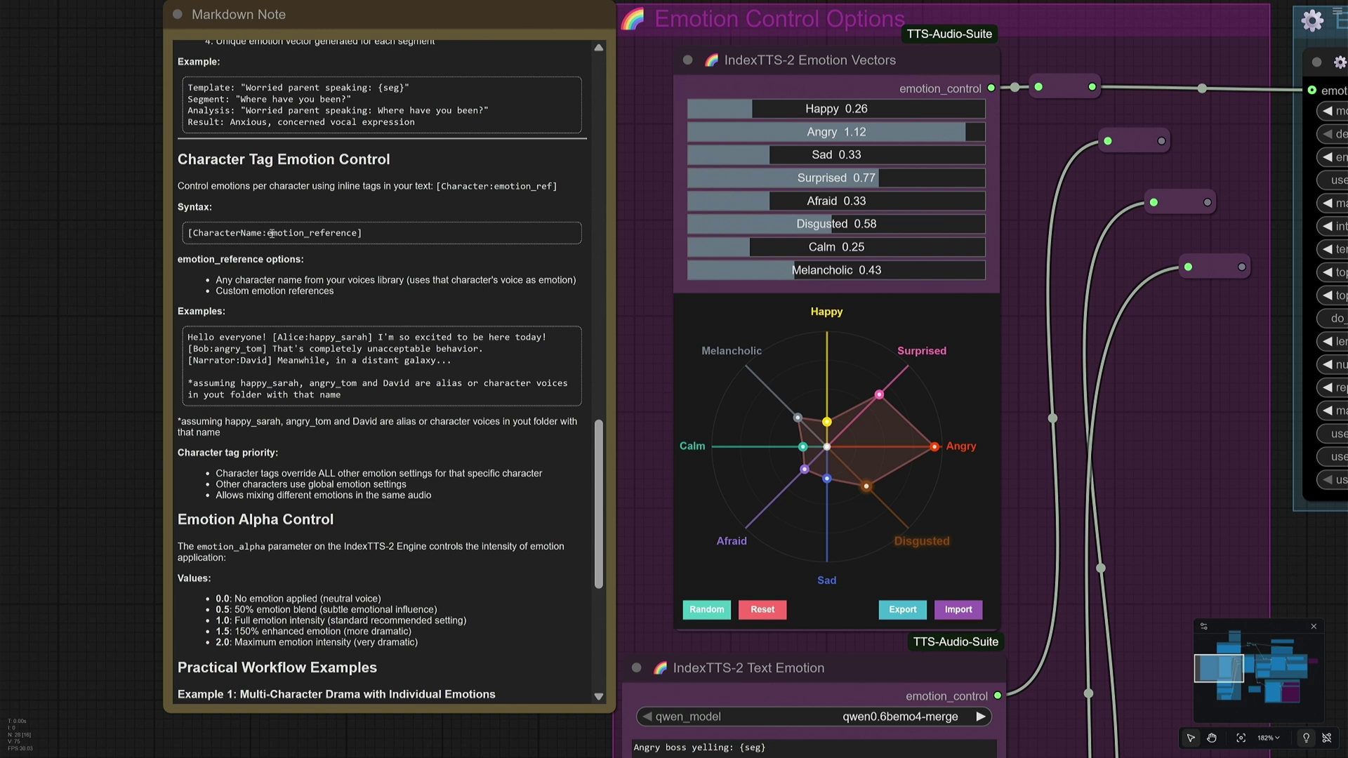
scroll(217, 264, right, 2)
scroll(217, 264, down, 1)
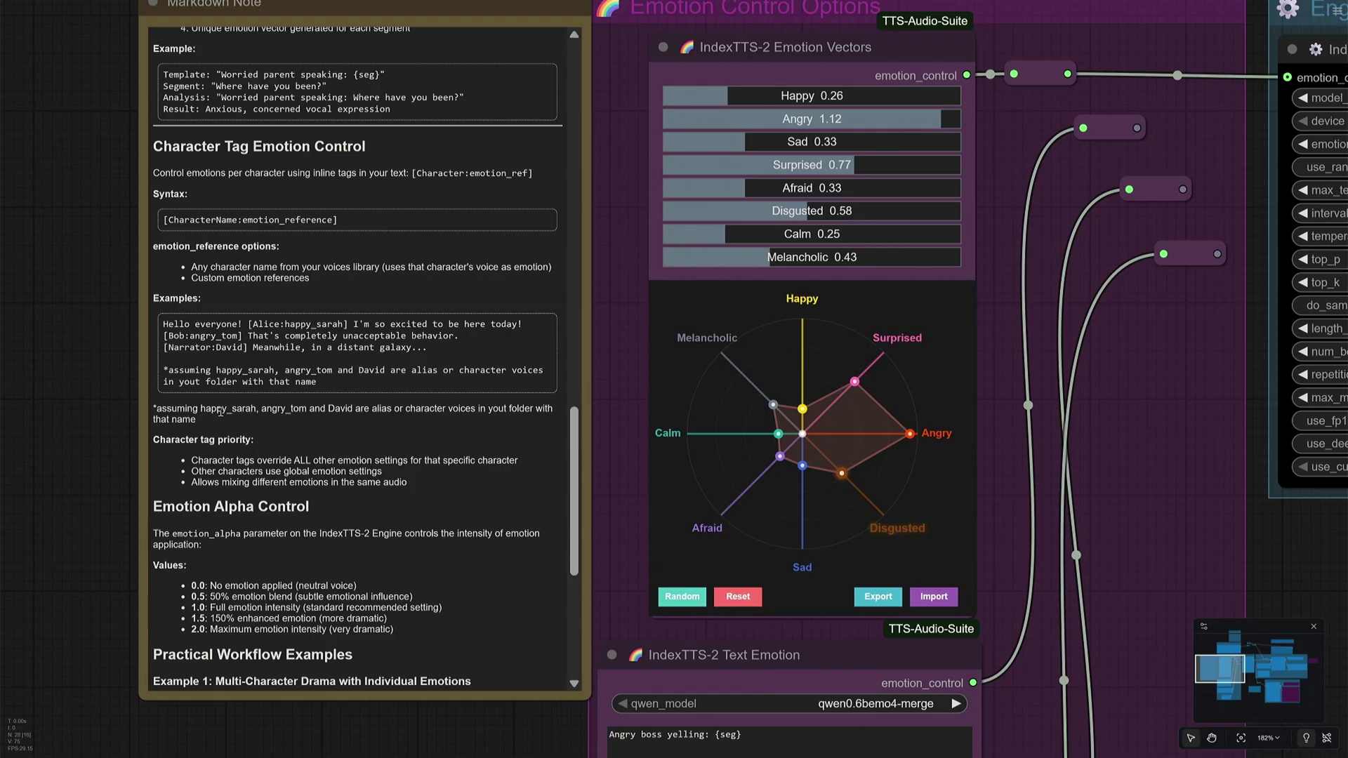
Switch to File Explorer, open #character_alias_map.txt from voices_examples, and check which voice the Alice alias maps to.
key(alt+Tab)
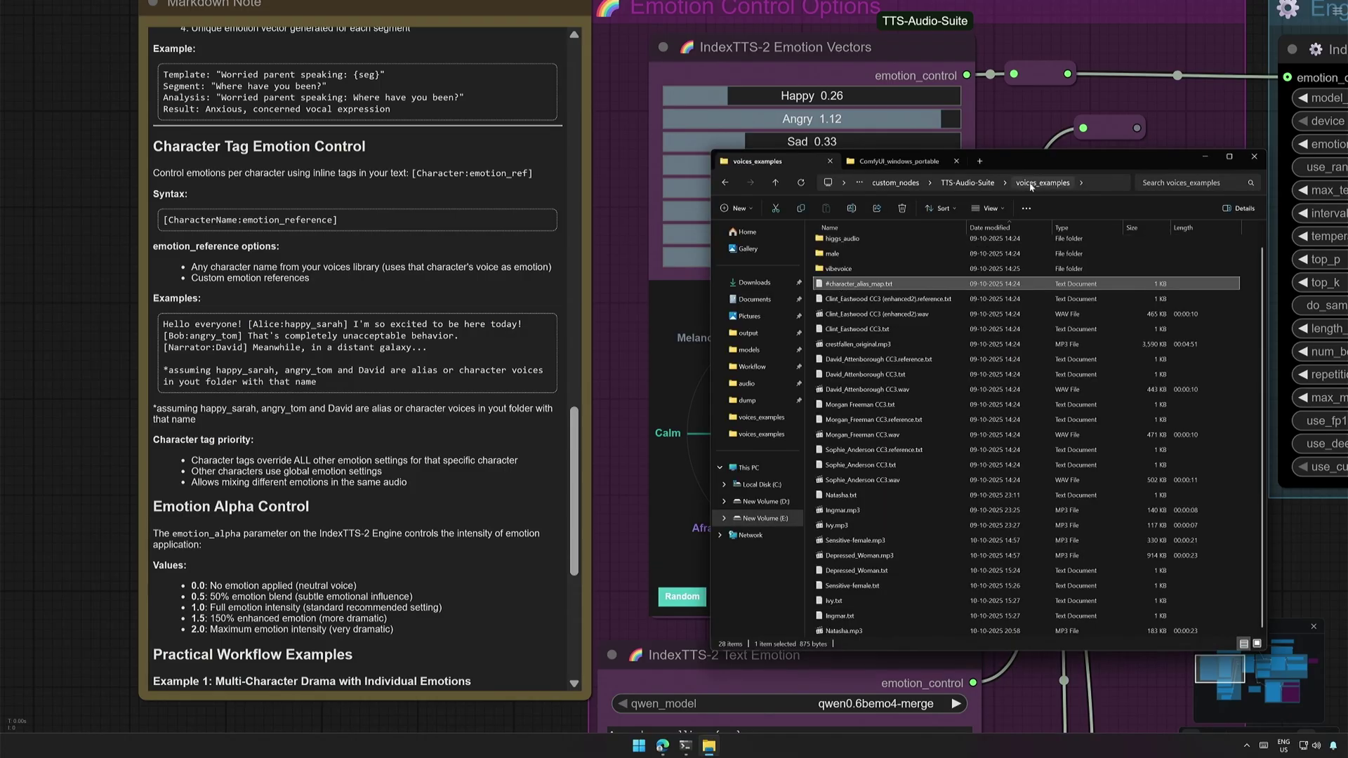
double_click(845, 286)
double_click(640, 368)
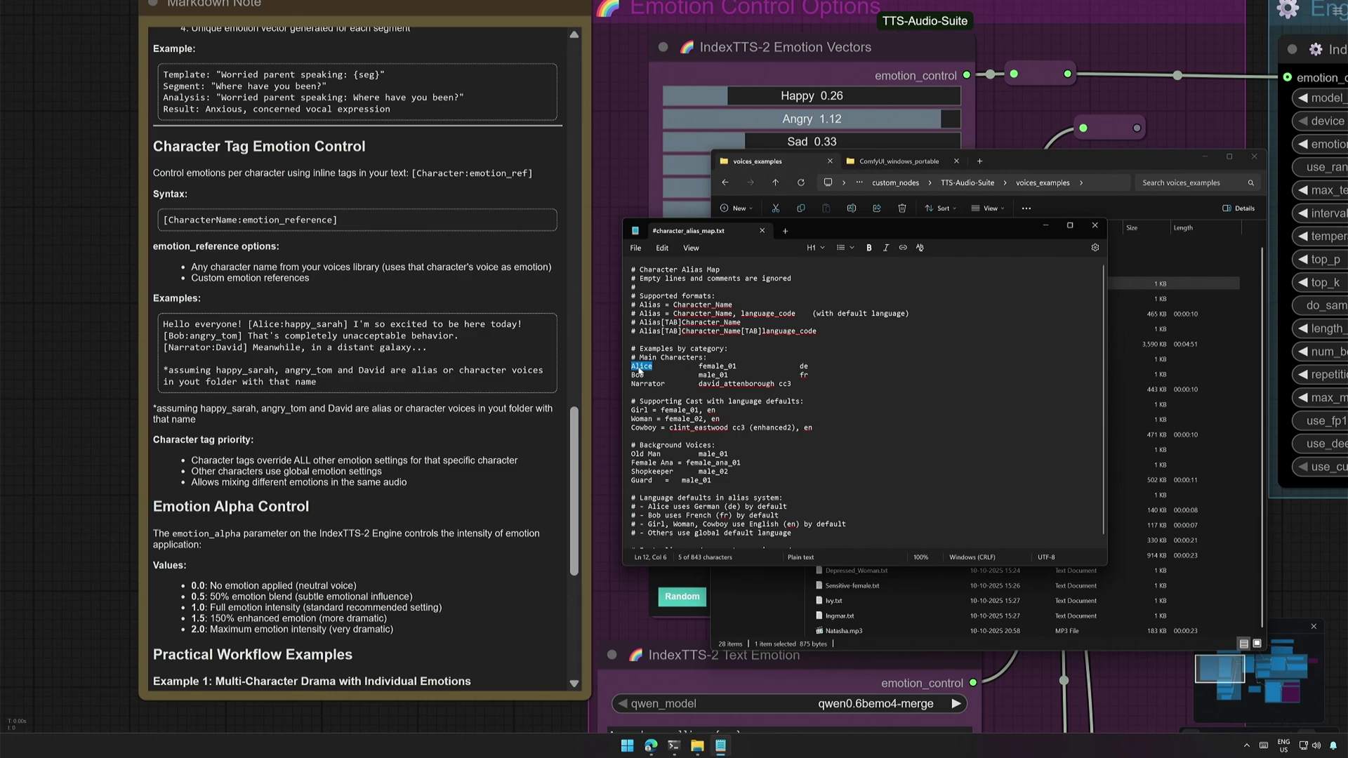
click(724, 366)
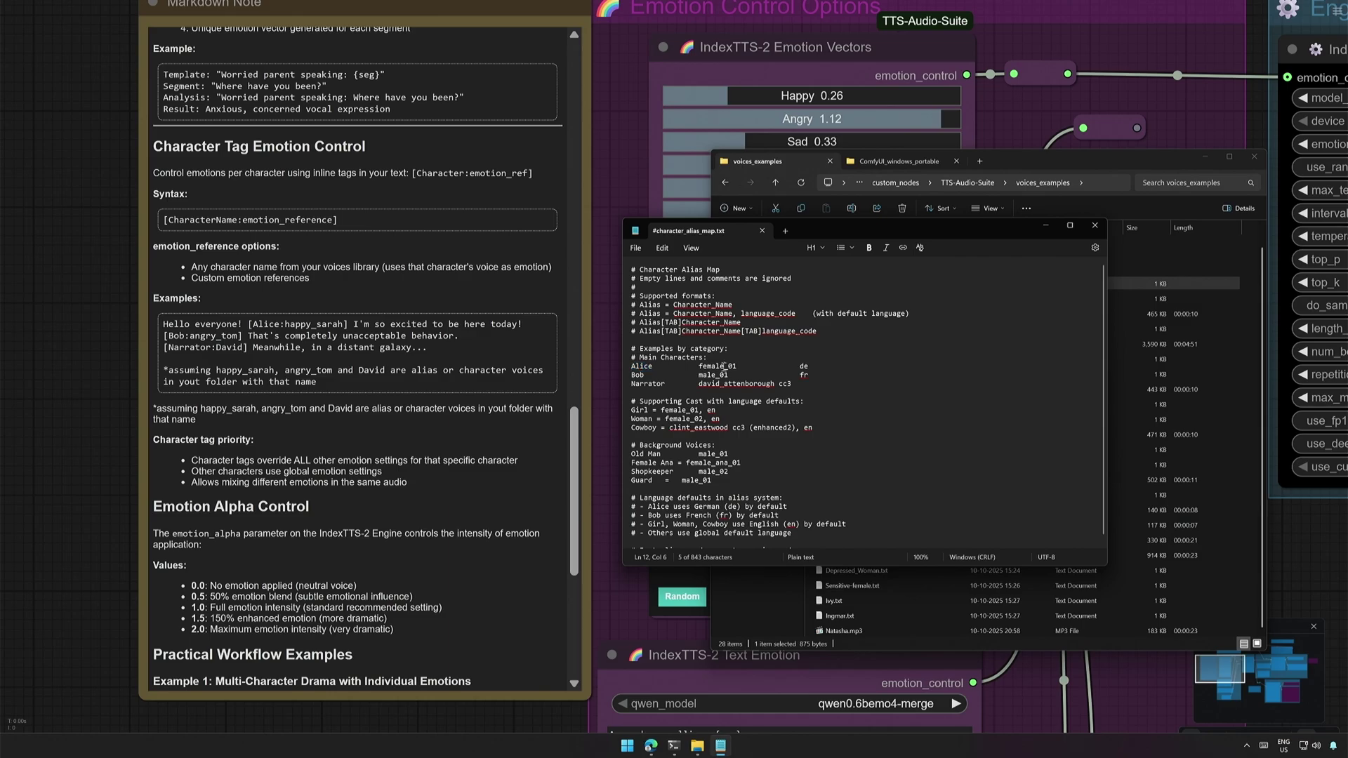
click(701, 367)
double_click(709, 368)
drag(870, 229, 683, 243)
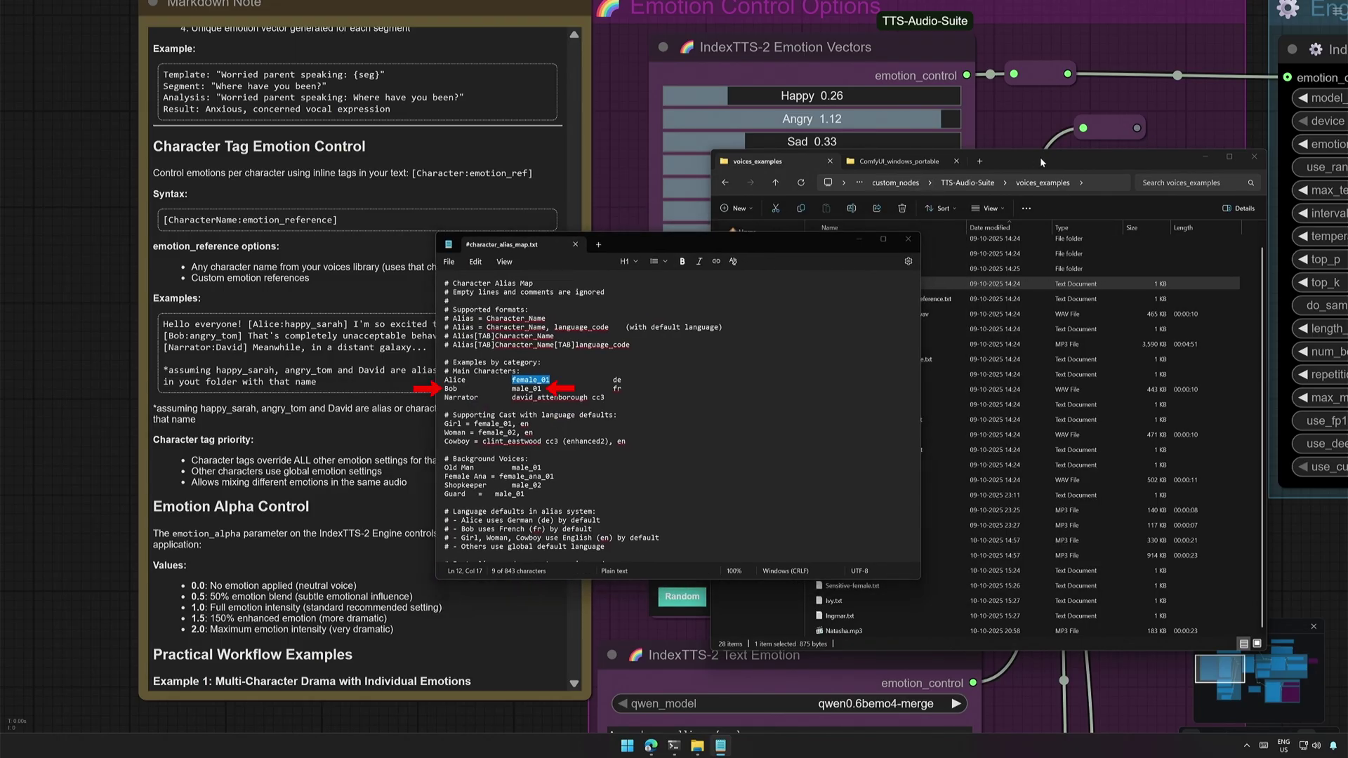
click(1040, 158)
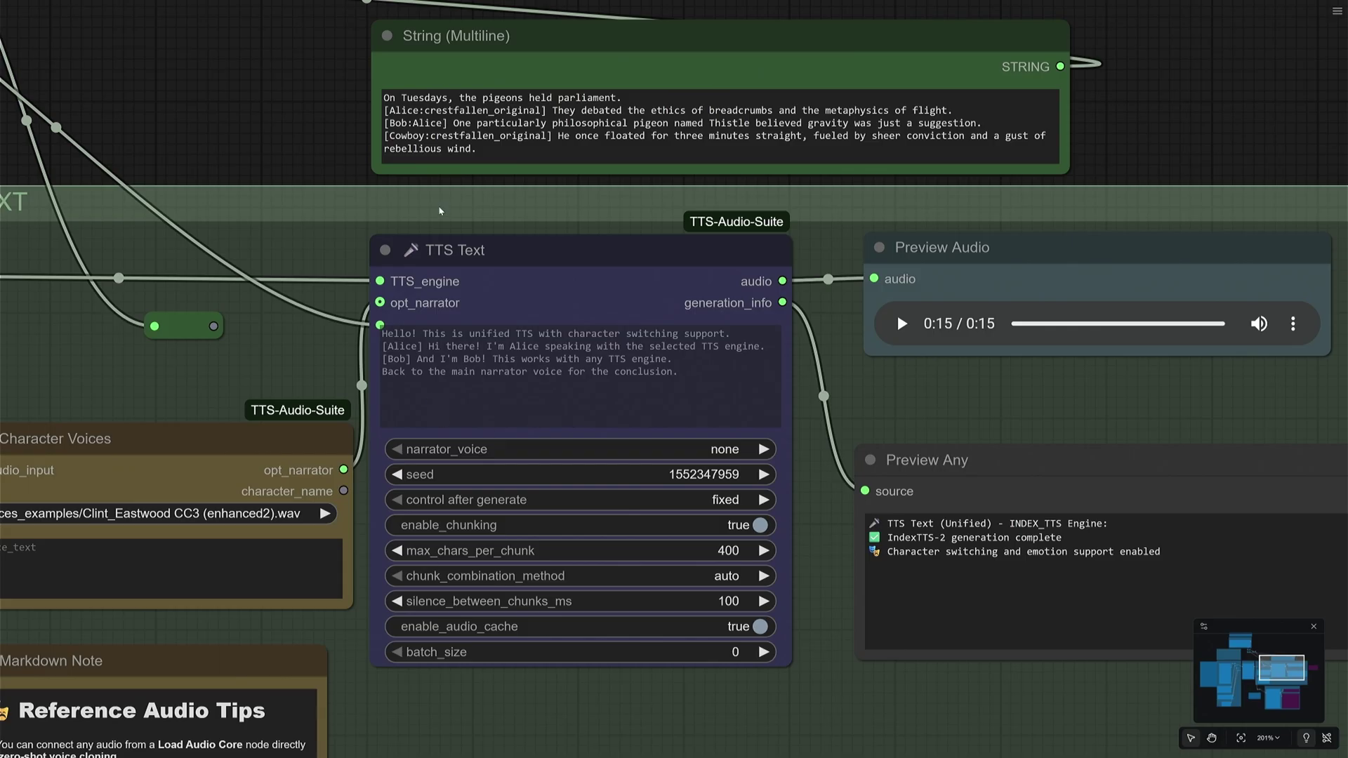
Review the character-tagged String (Multiline) text and choose voices_examples/David_Attenborough CC3.wav in the TTS TEXT group's Character Voices node.
click(458, 136)
click(144, 513)
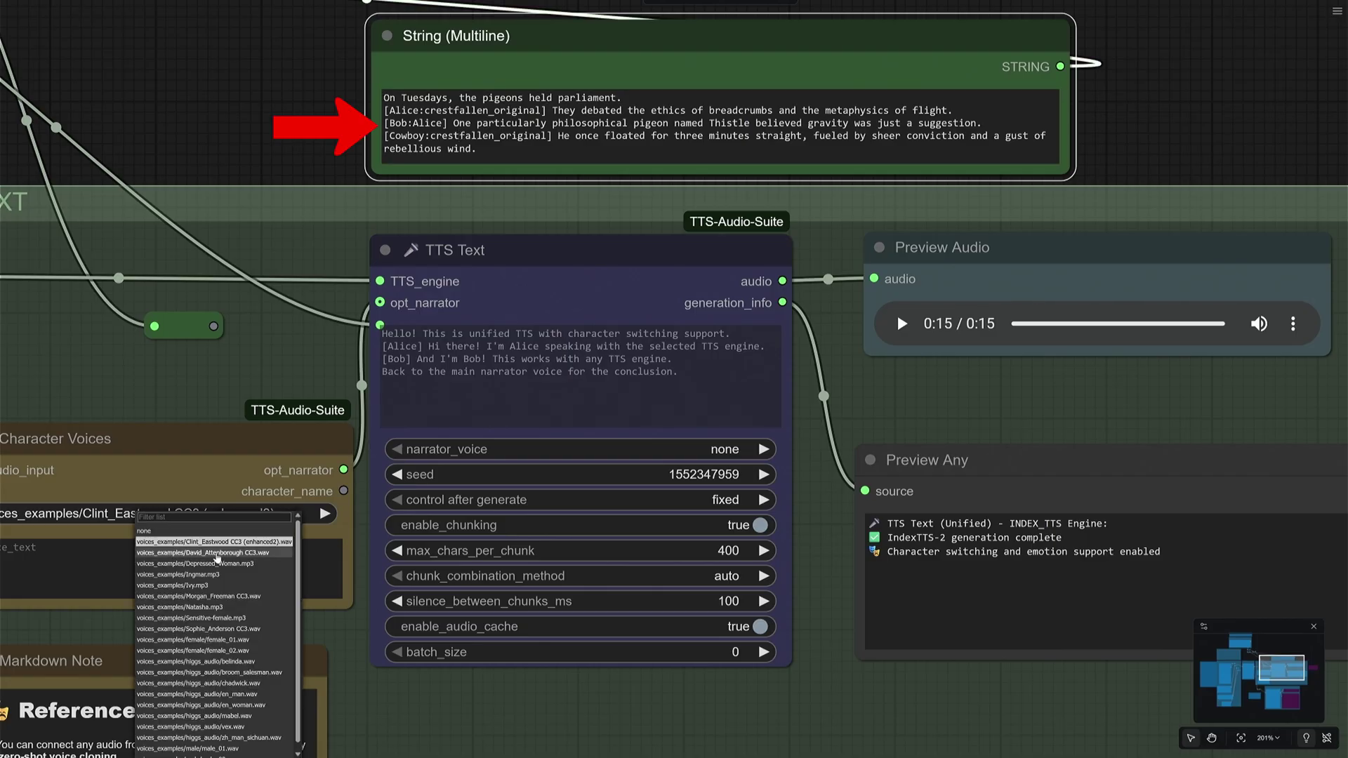
click(175, 554)
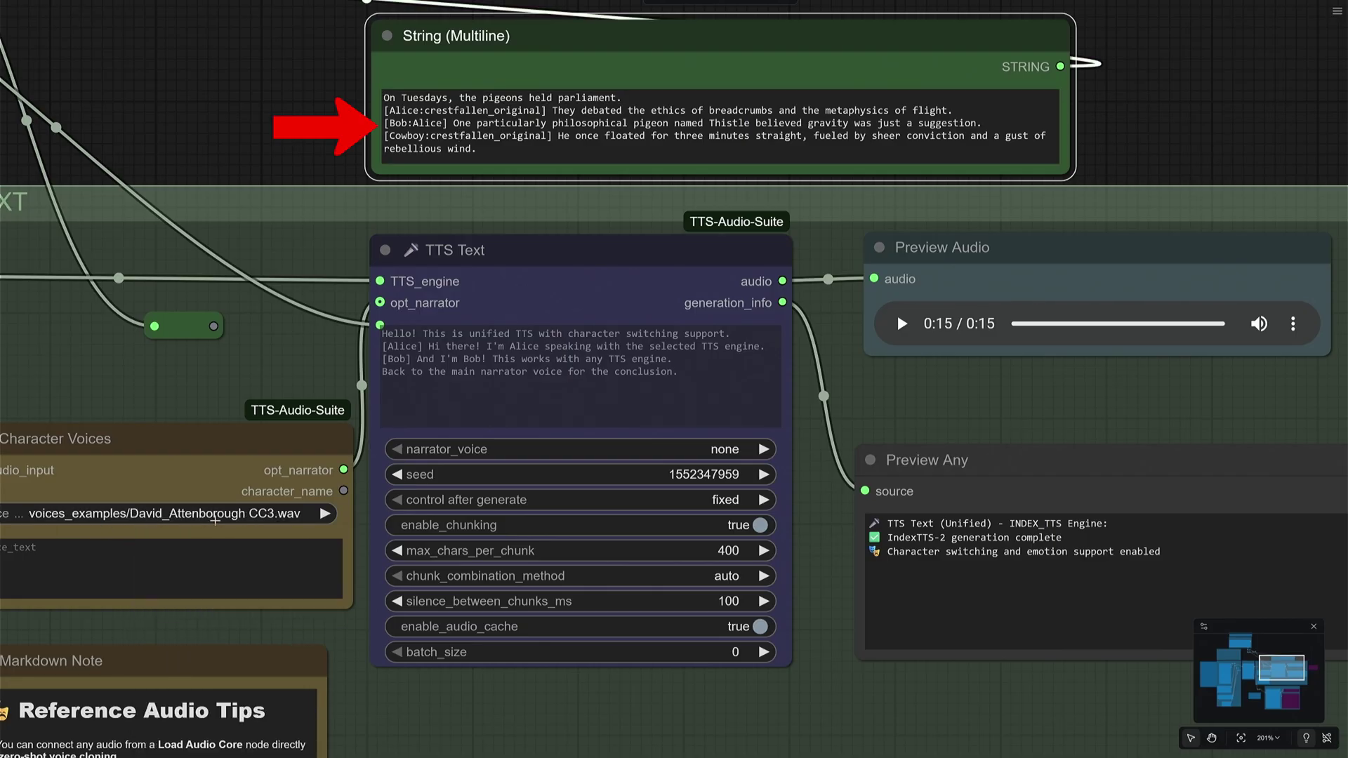
click(361, 485)
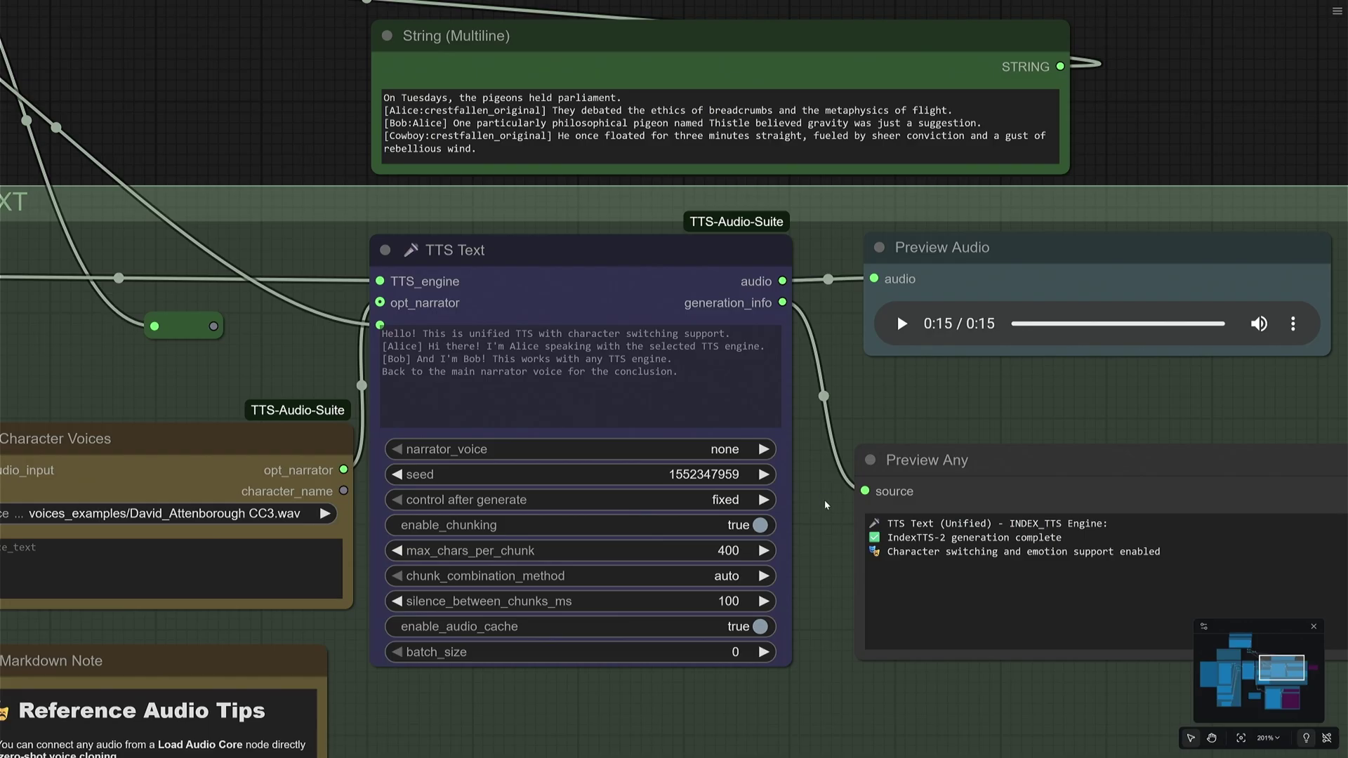
Run the workflow with the character emotion tags and play the generated speech in Preview Audio.
key(ctrl+Return)
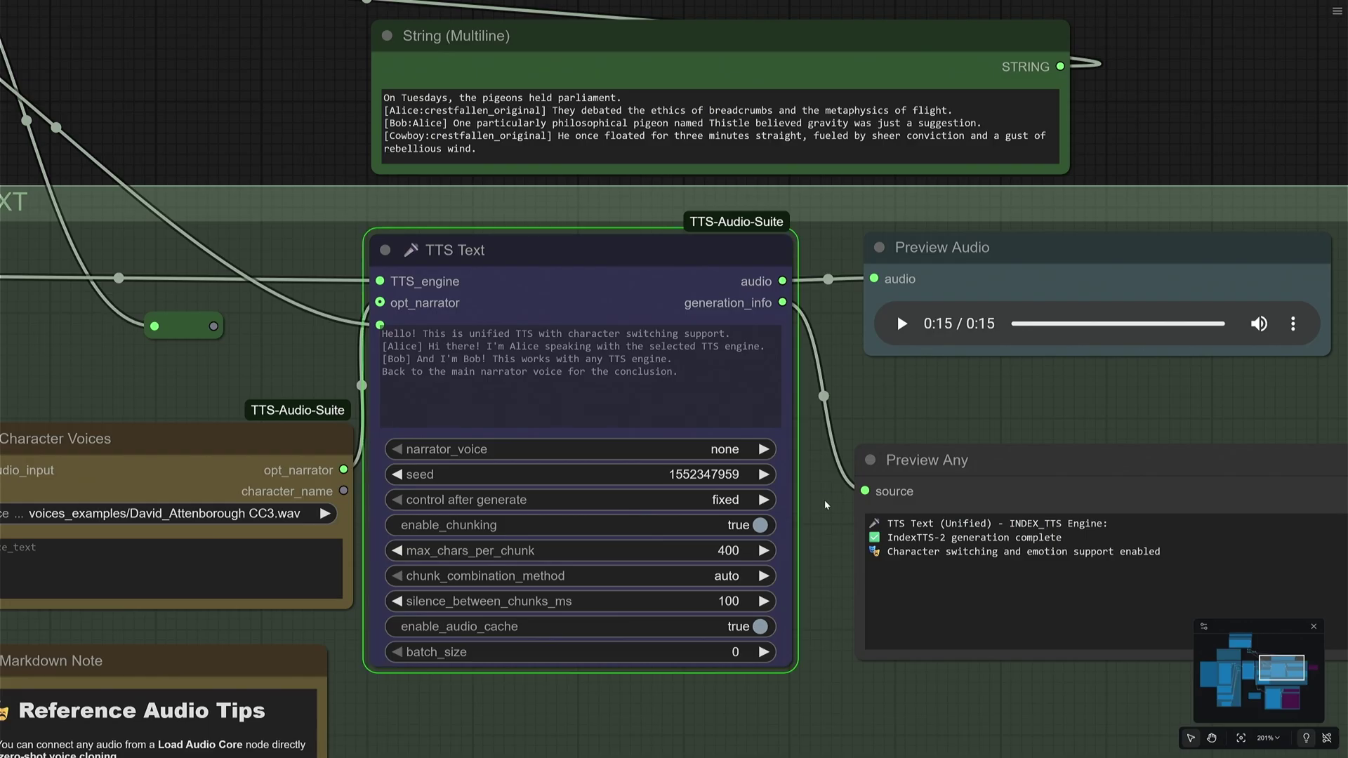
drag(824, 500, 837, 519)
click(901, 324)
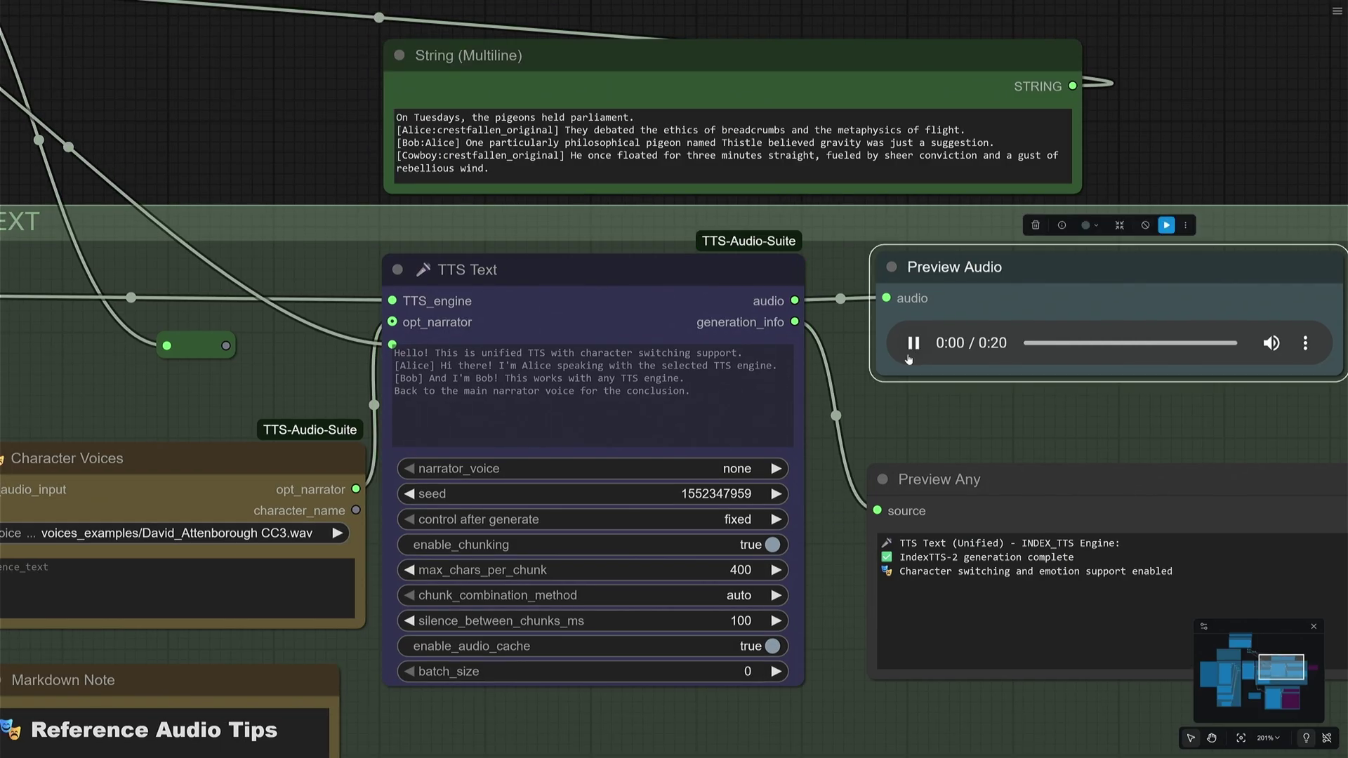
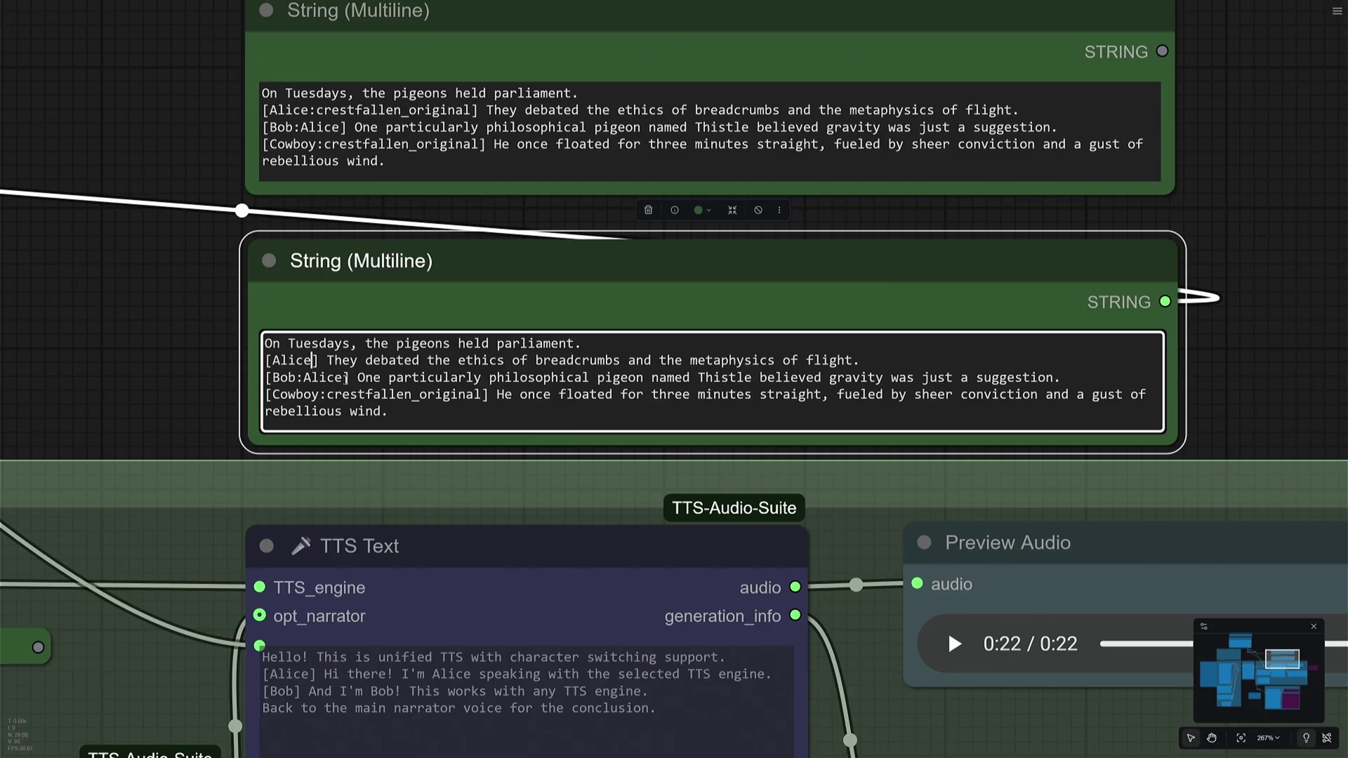
Remove the emotion references from the Bob and Cowboy tags in the connected String (Multiline) node, leaving [Bob] and [Cowboy].
double_click(325, 377)
key(BackSpace)
key(BackSpace)
double_click(380, 394)
key(BackSpace)
key(BackSpace)
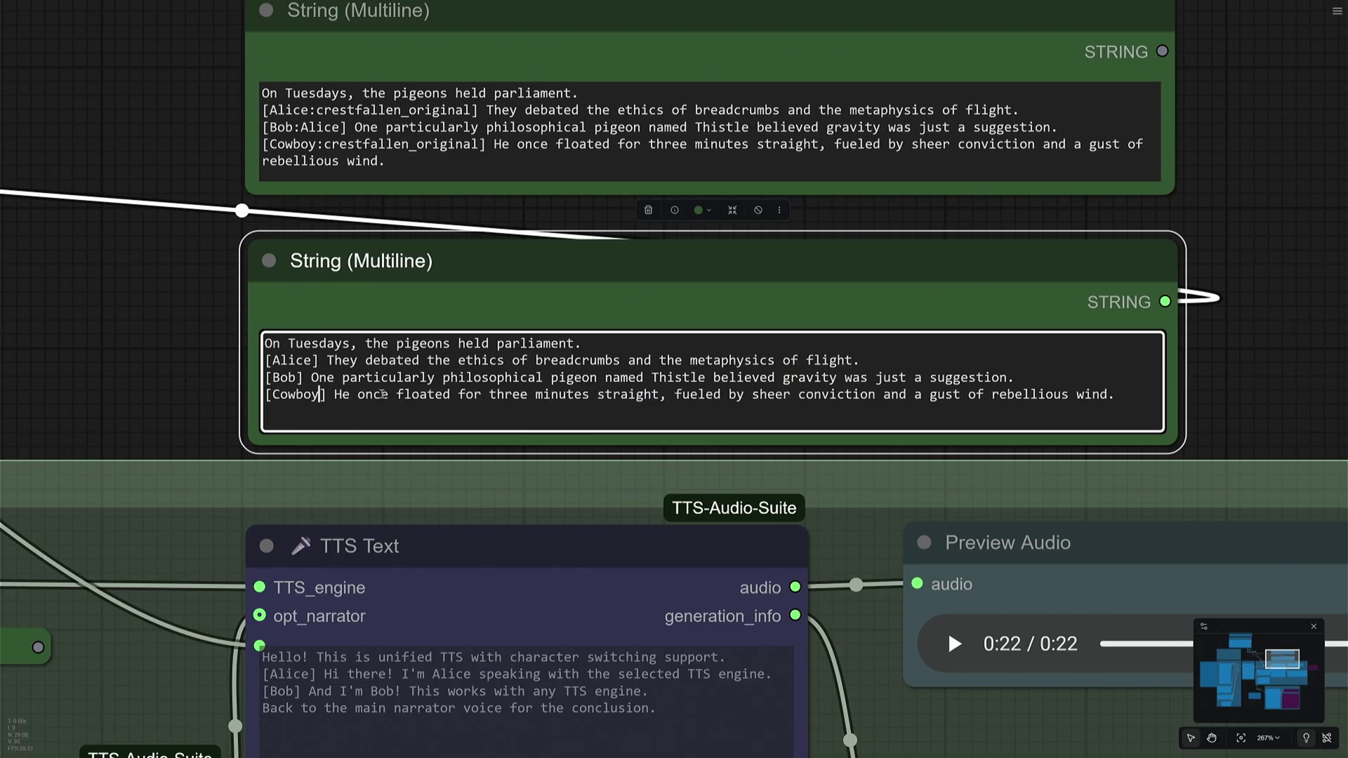
Generate speech from the text with plain [Alice], [Bob] and [Cowboy] tags and play it in the TTS TEXT group's Preview Audio.
click(198, 396)
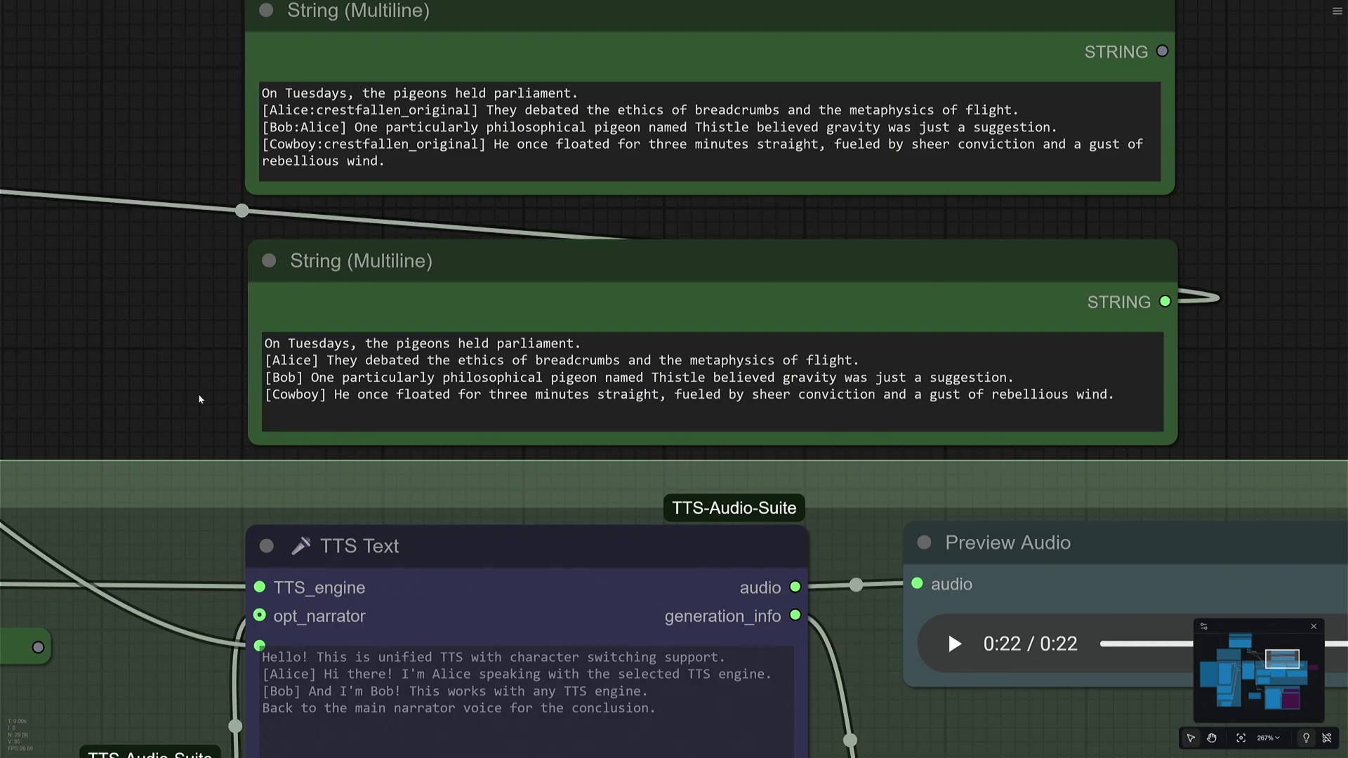
scroll(704, 602, down, 5)
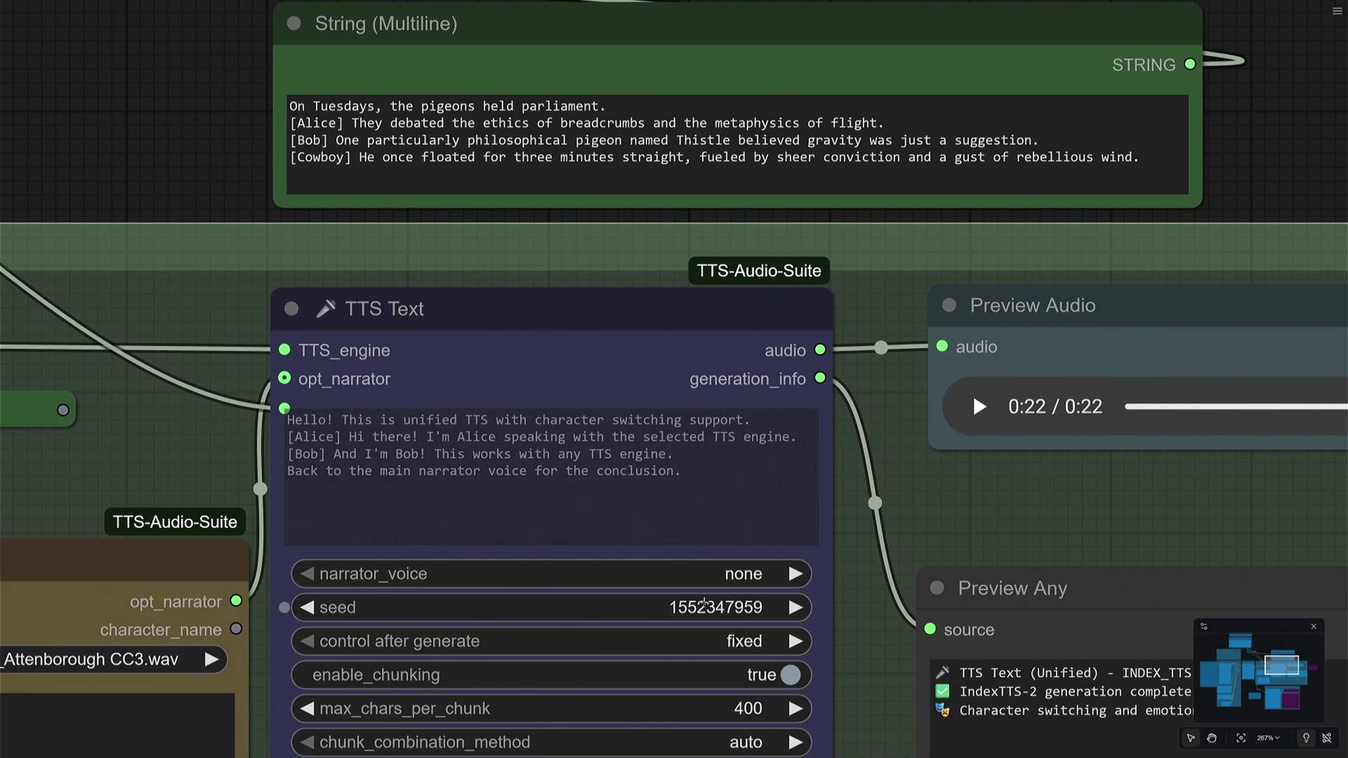
scroll(704, 602, down, 5)
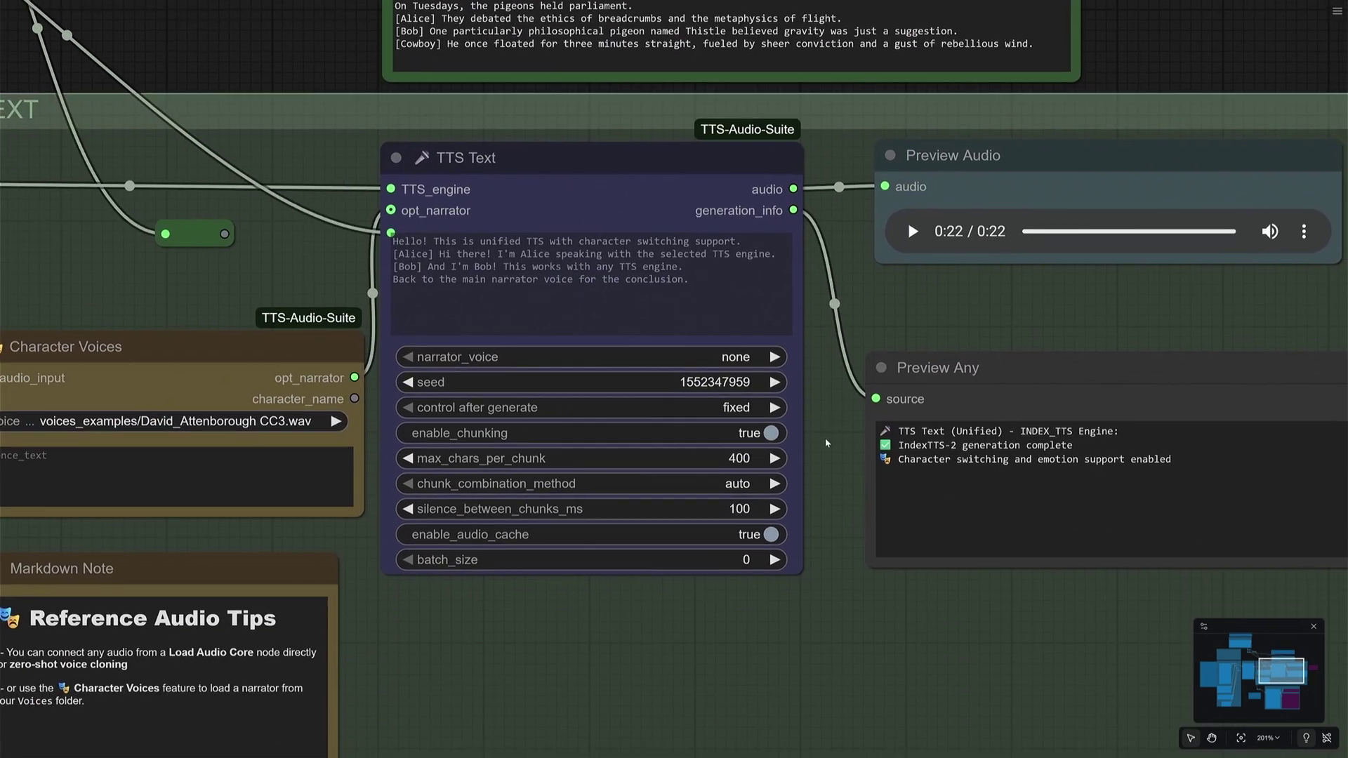
scroll(824, 437, down, 6)
scroll(832, 457, up, 4)
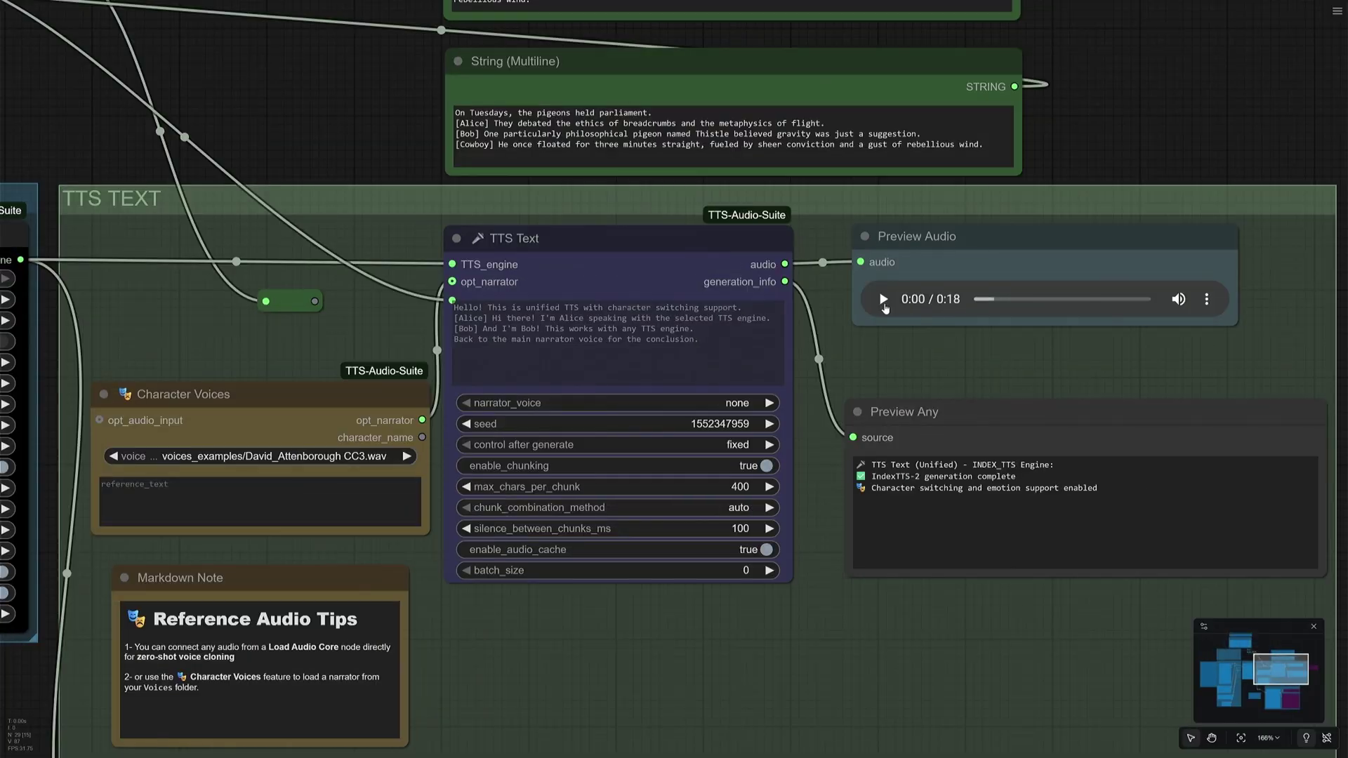
click(882, 300)
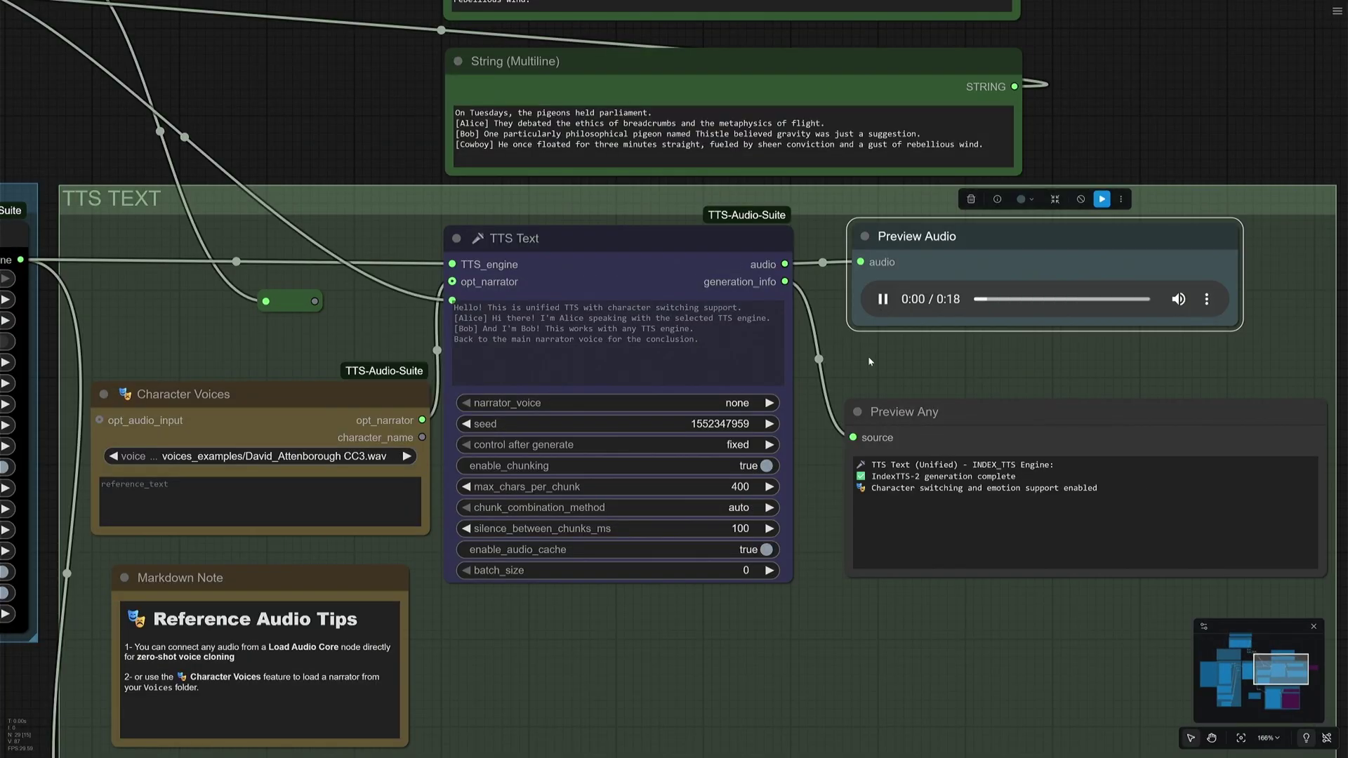
click(984, 300)
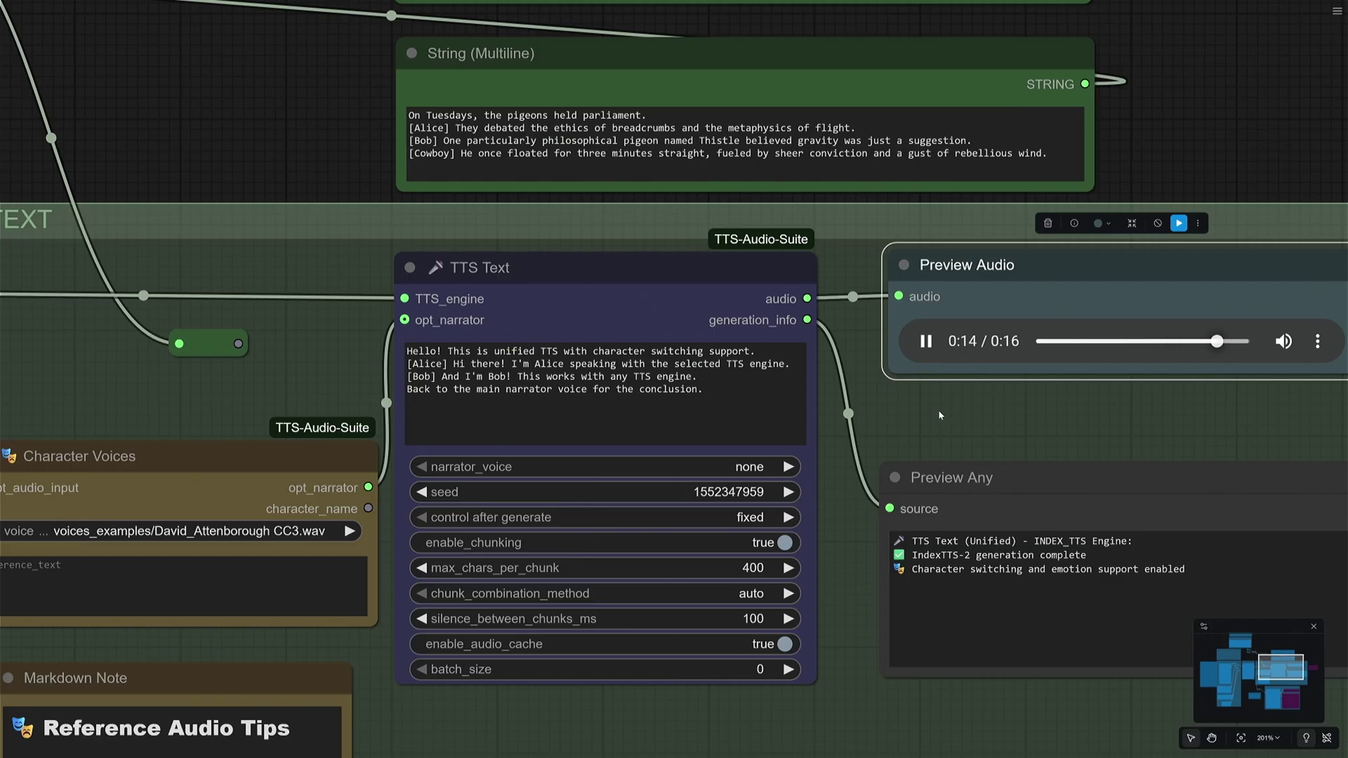
Add [pause:1s] at the end of the [Bob] line in the TTS Text node and play the regenerated speech.
click(742, 383)
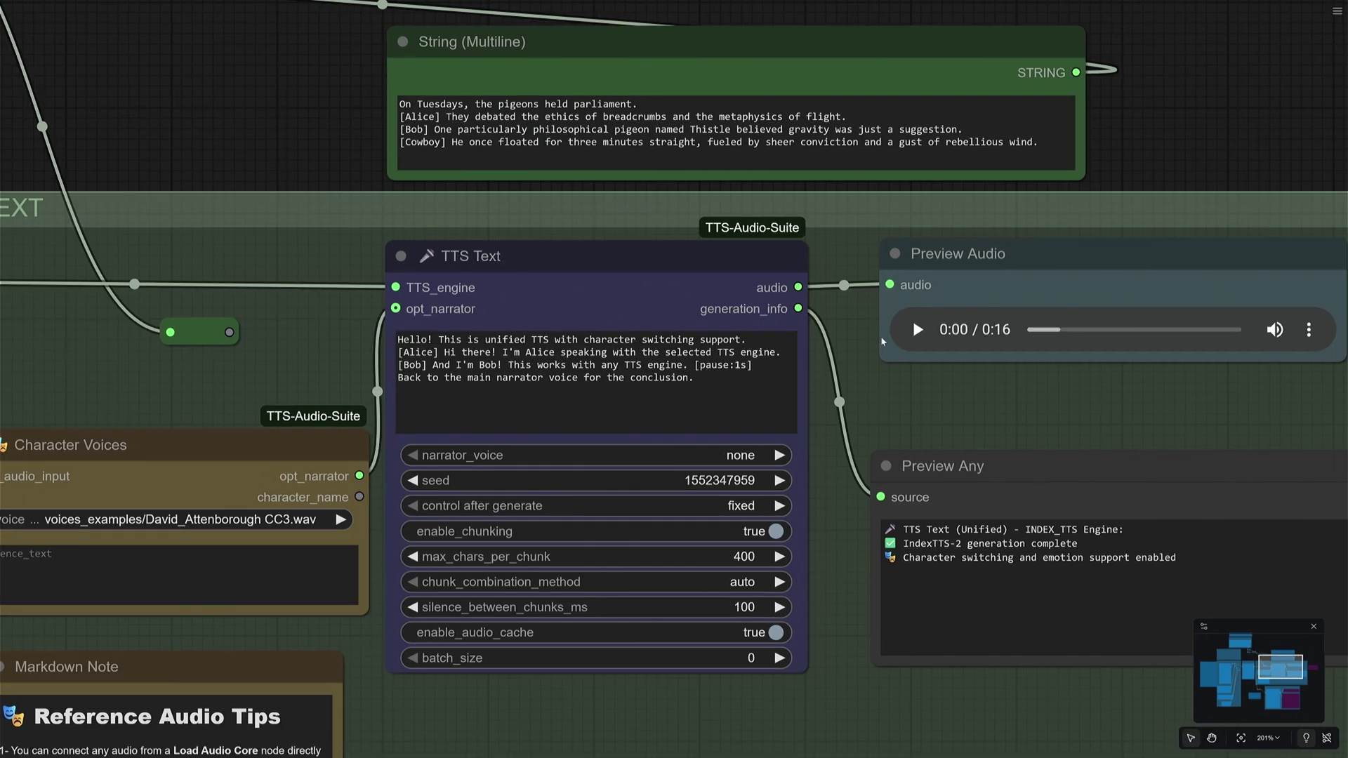
click(917, 329)
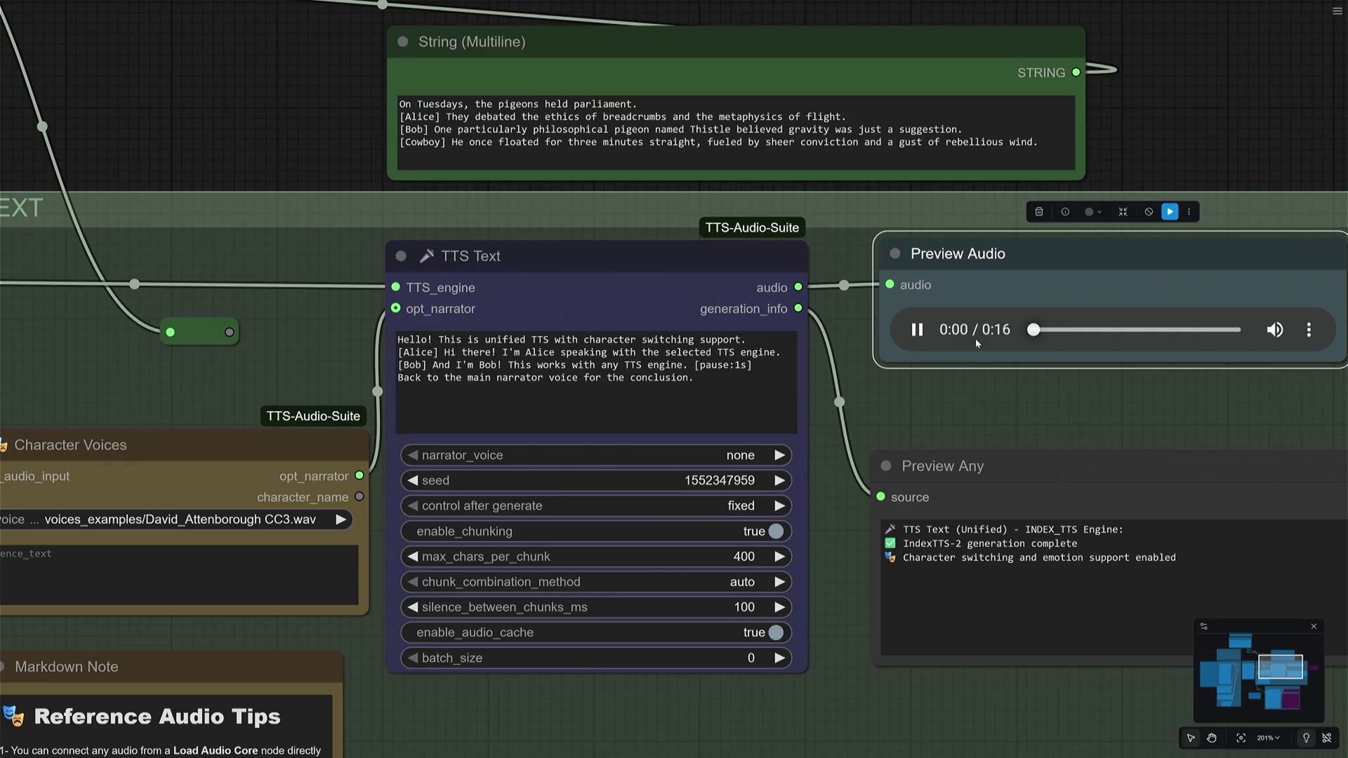
scroll(885, 409, up, 2)
scroll(885, 409, down, 2)
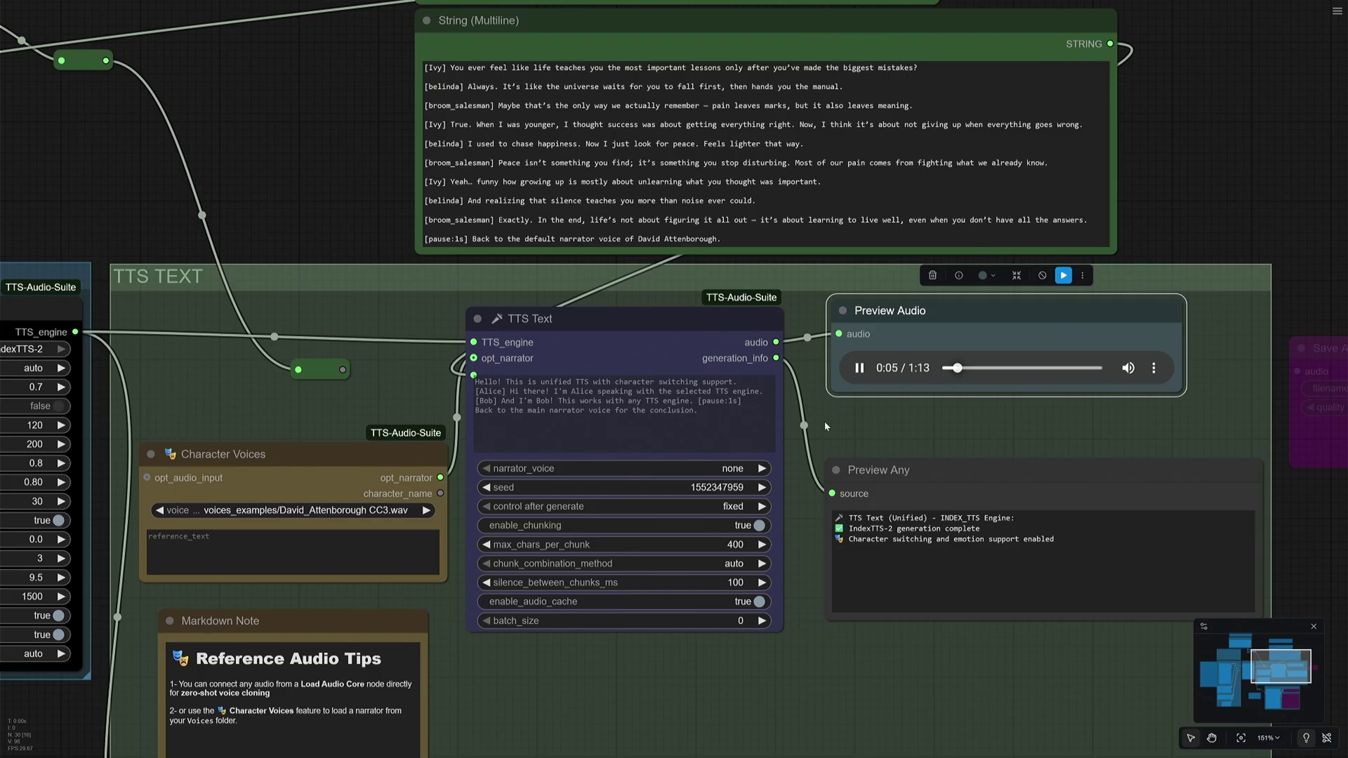
Follow the [Ivy], [belinda] and [broom_salesman] dialogue in String (Multiline), highlighting each spoken line while its generated audio plays.
scroll(369, 219, up, 2)
scroll(369, 220, down, 1)
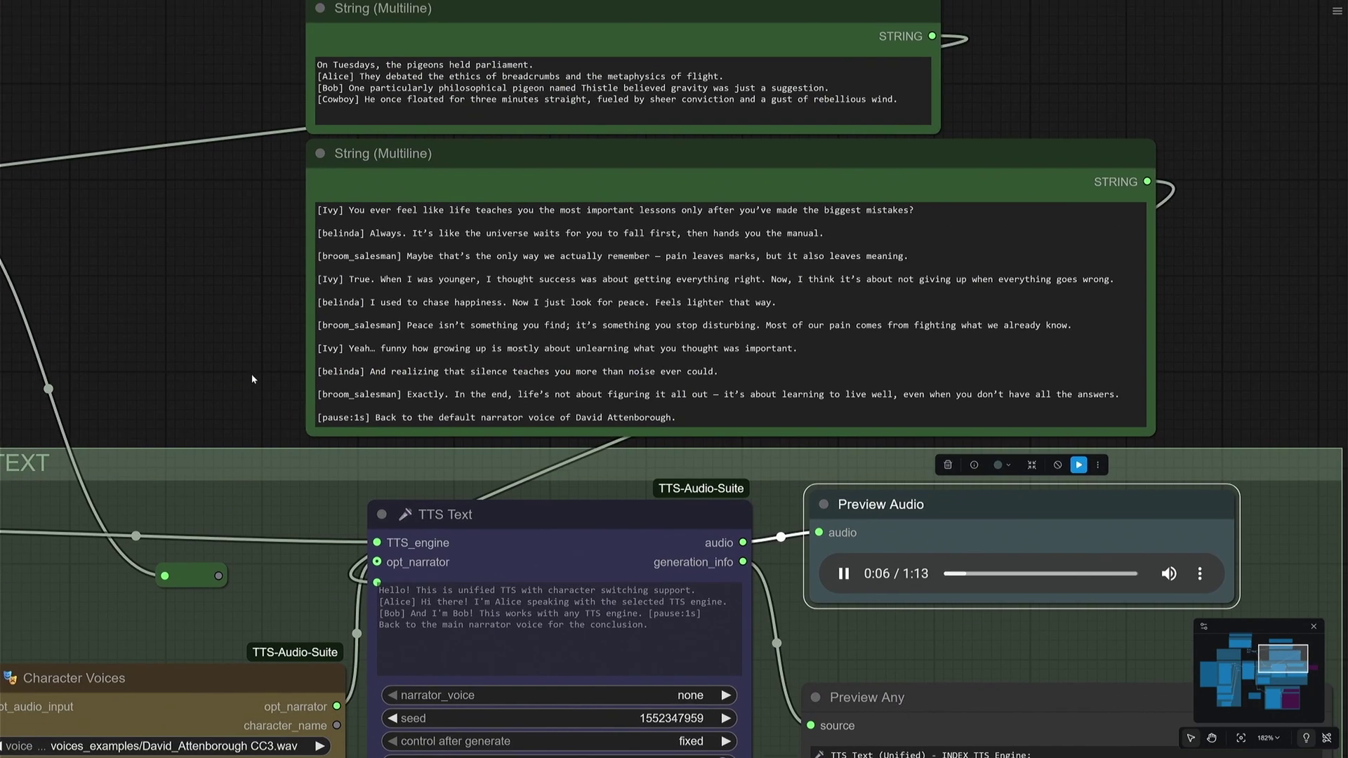
scroll(195, 358, up, 4)
drag(195, 359, 73, 345)
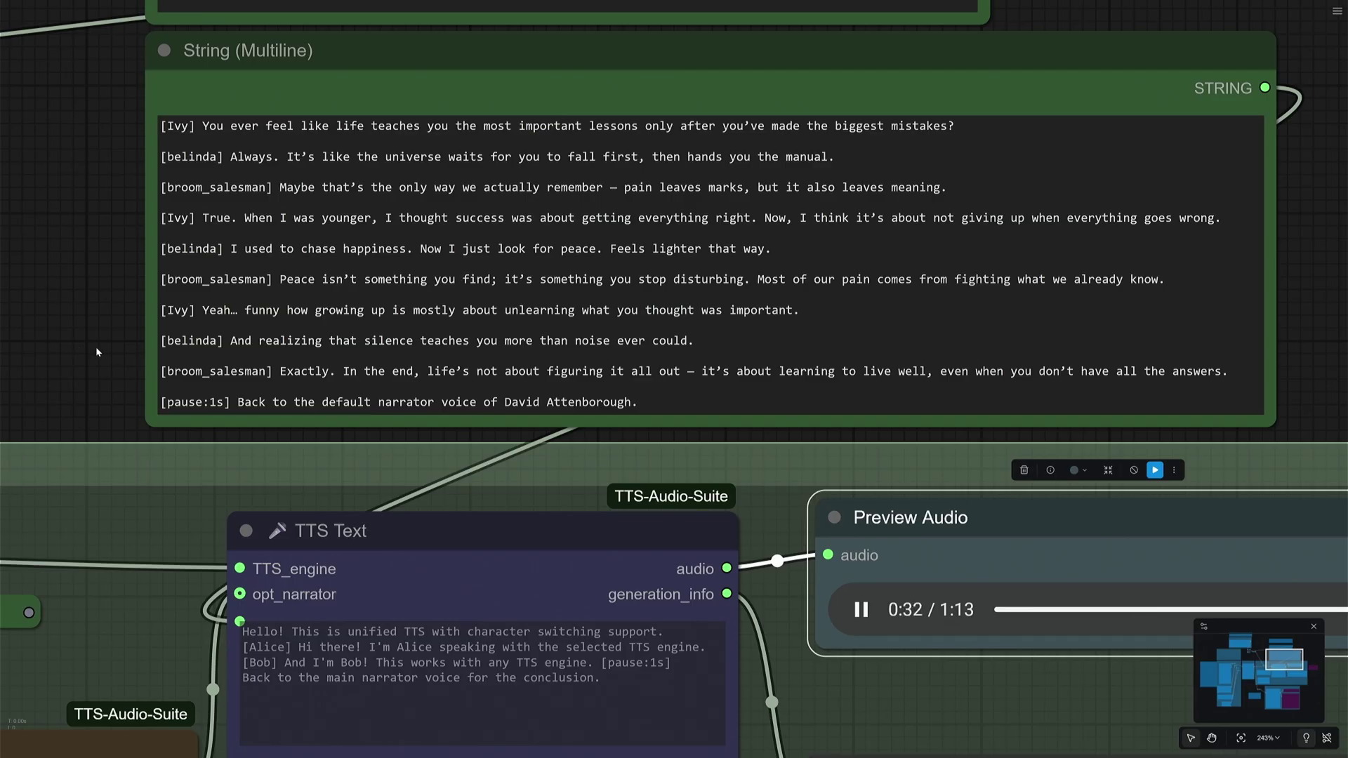
click(229, 248)
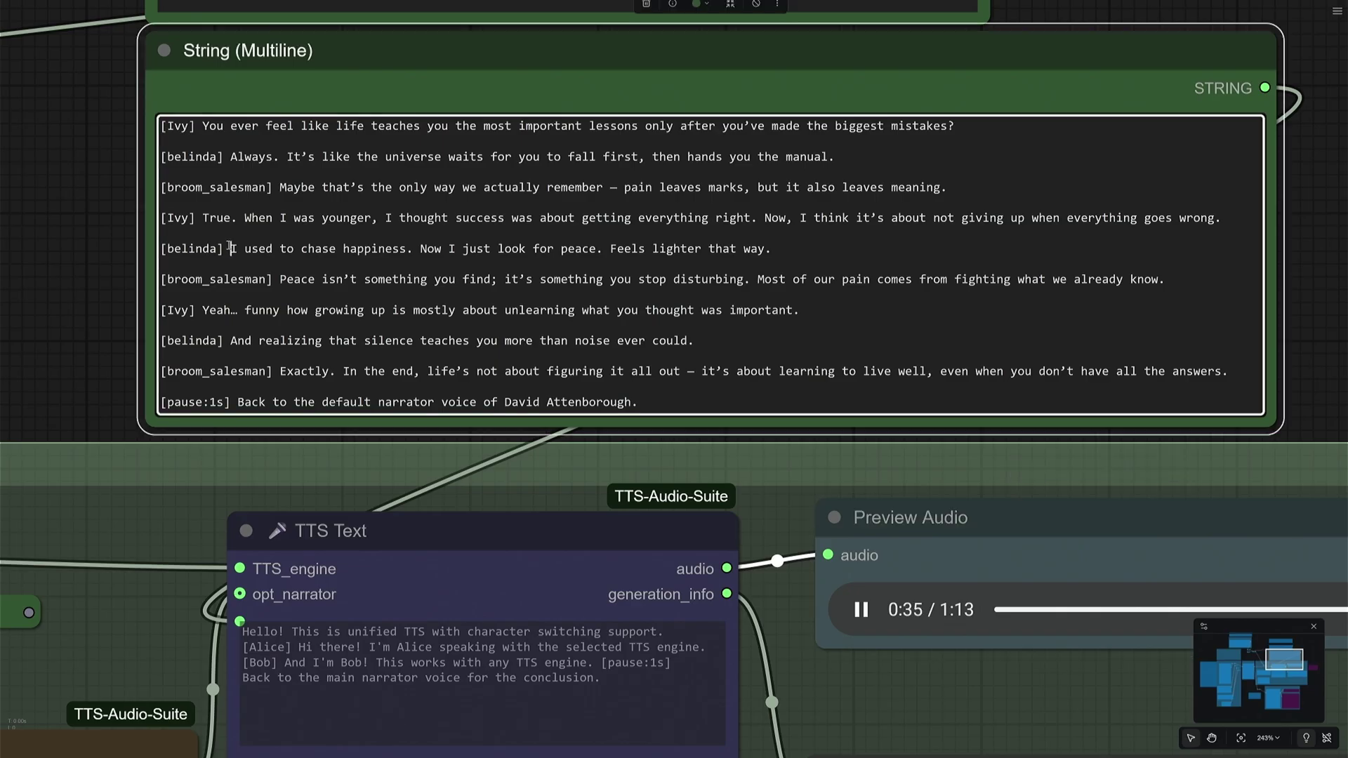
drag(230, 248, 777, 251)
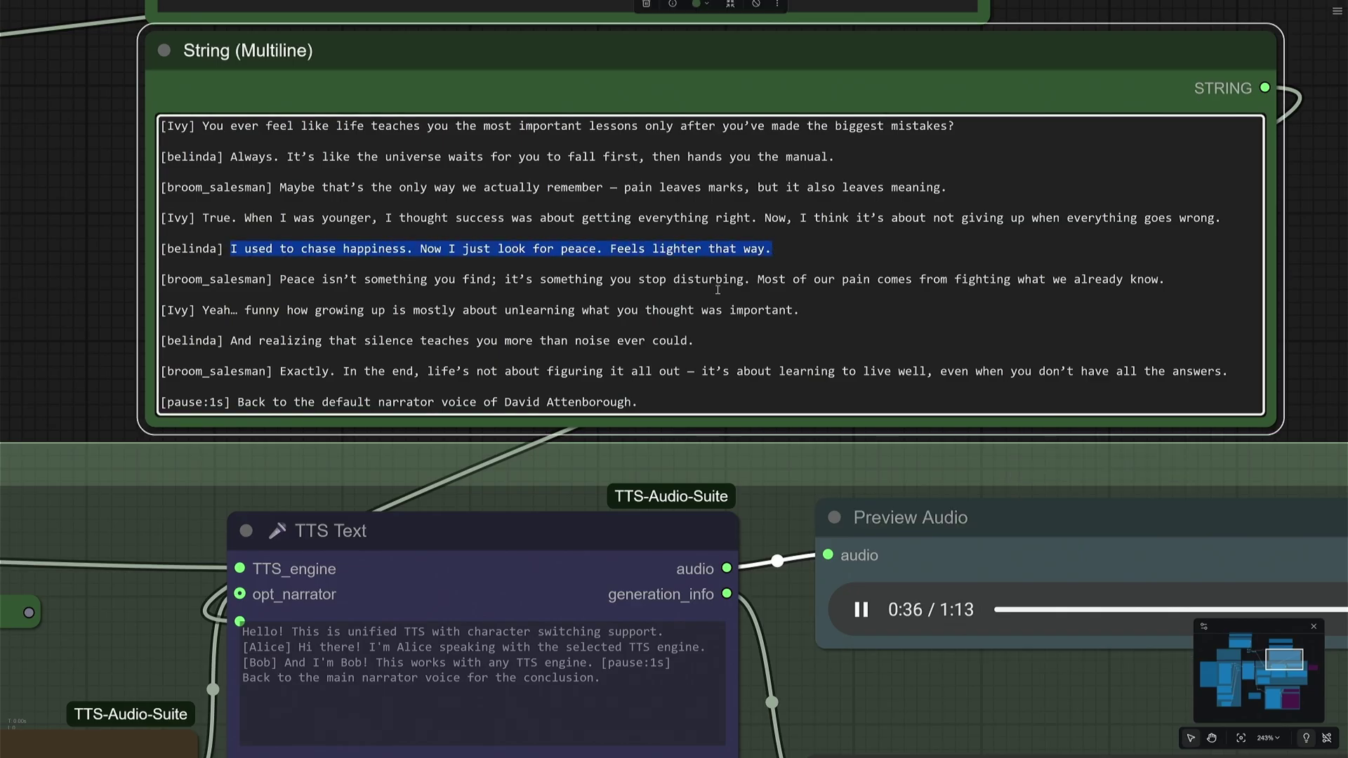
click(290, 282)
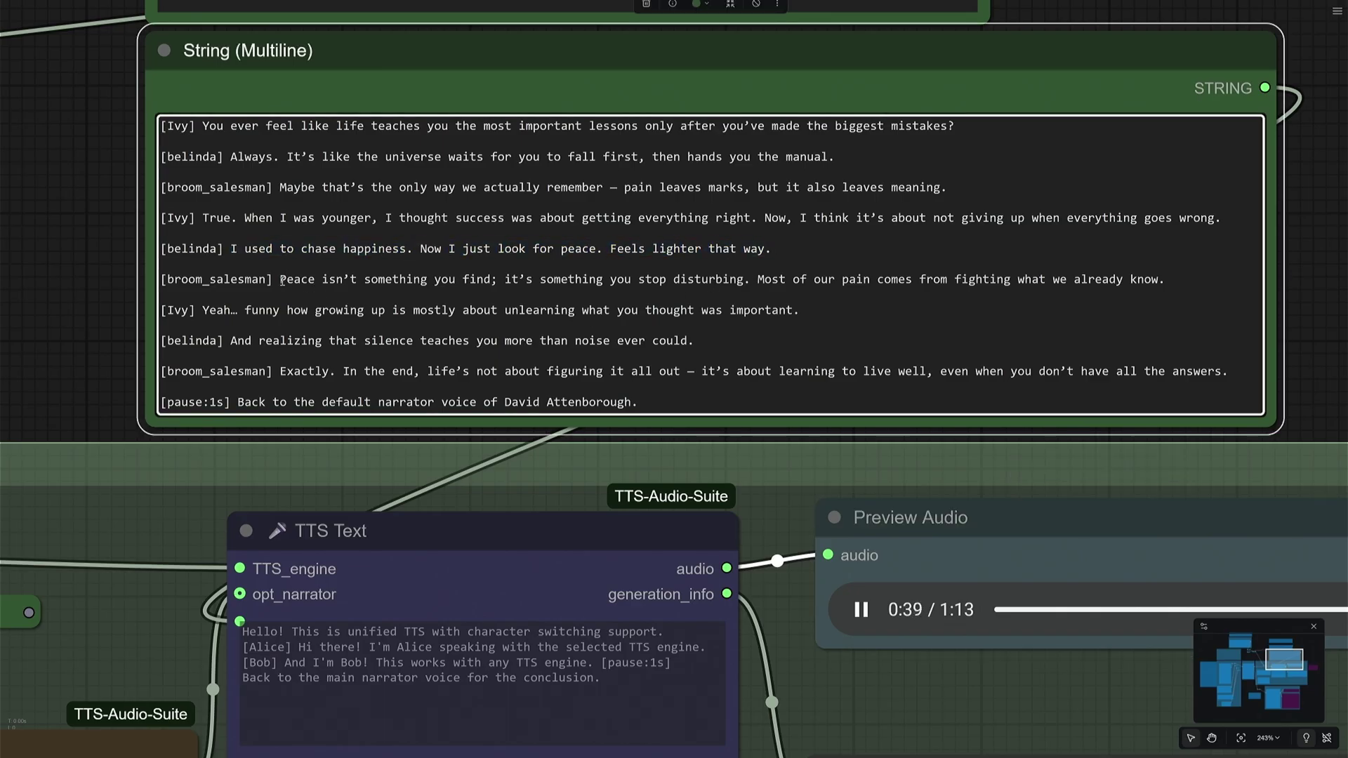
drag(280, 279, 1166, 281)
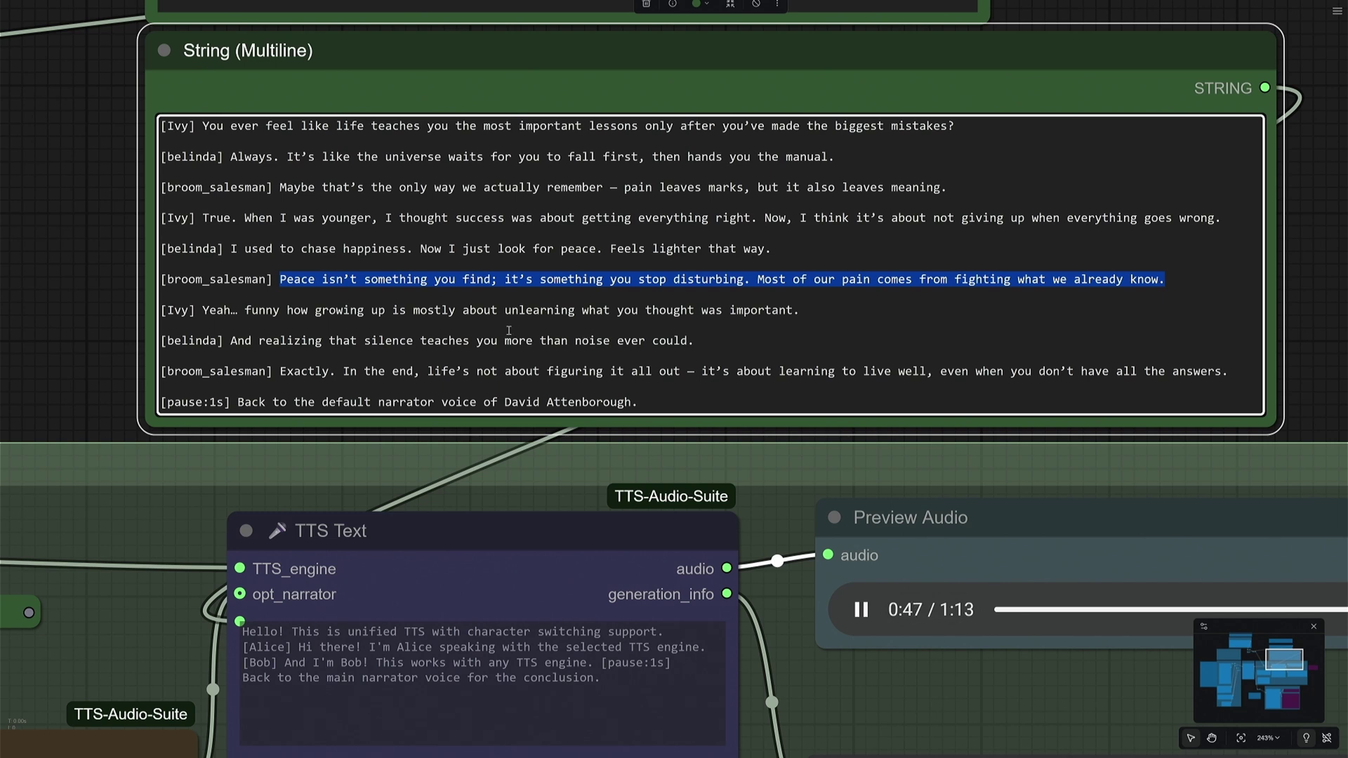
drag(203, 309, 822, 318)
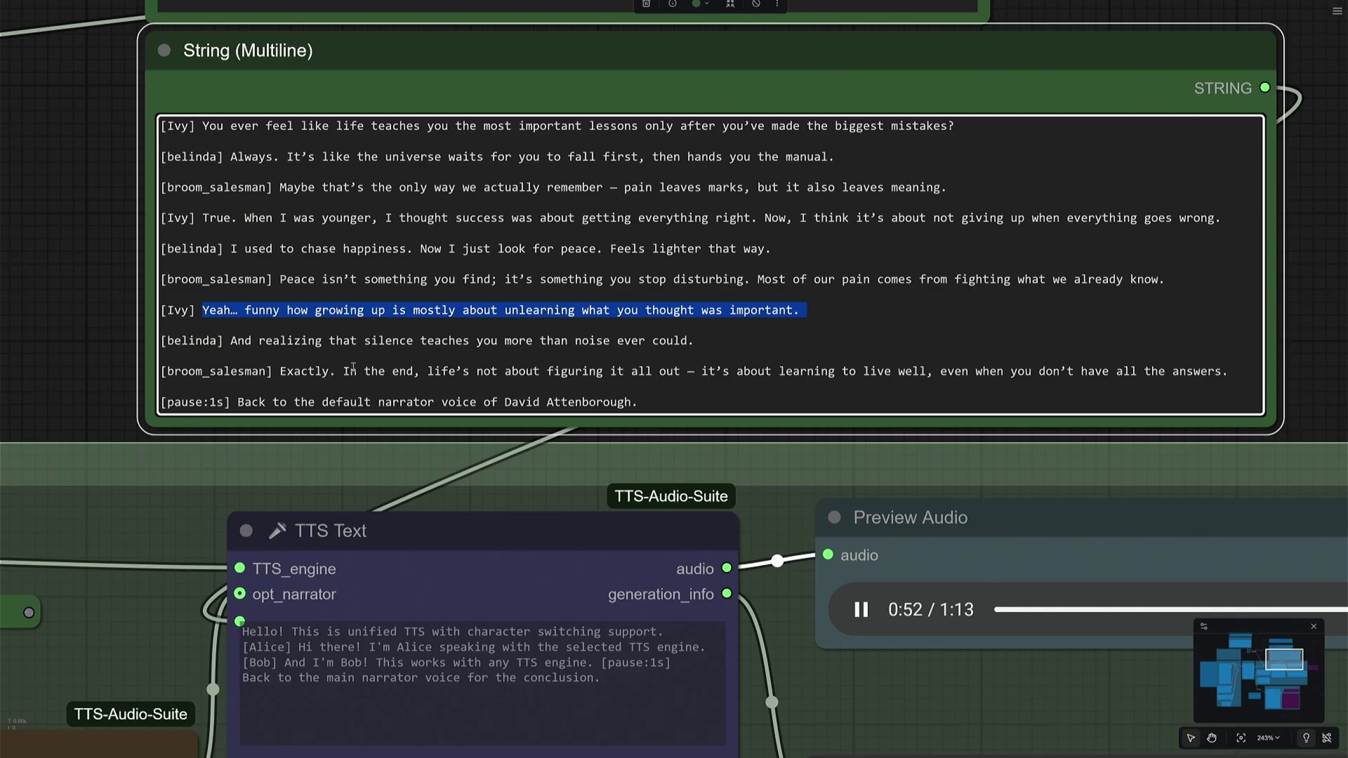
drag(230, 340, 740, 345)
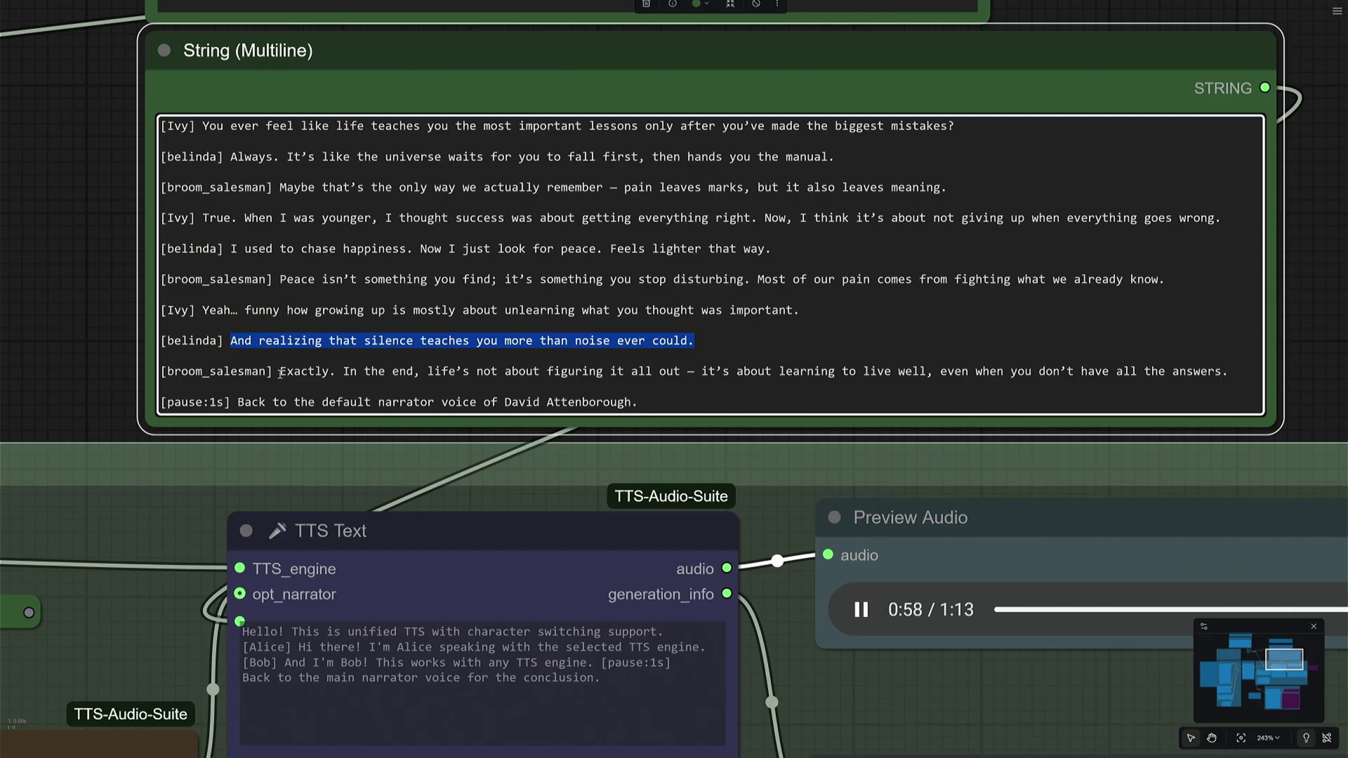
mouse_move(281, 373)
mouse_down()
mouse_move(299, 374)
mouse_move(295, 390)
mouse_up()
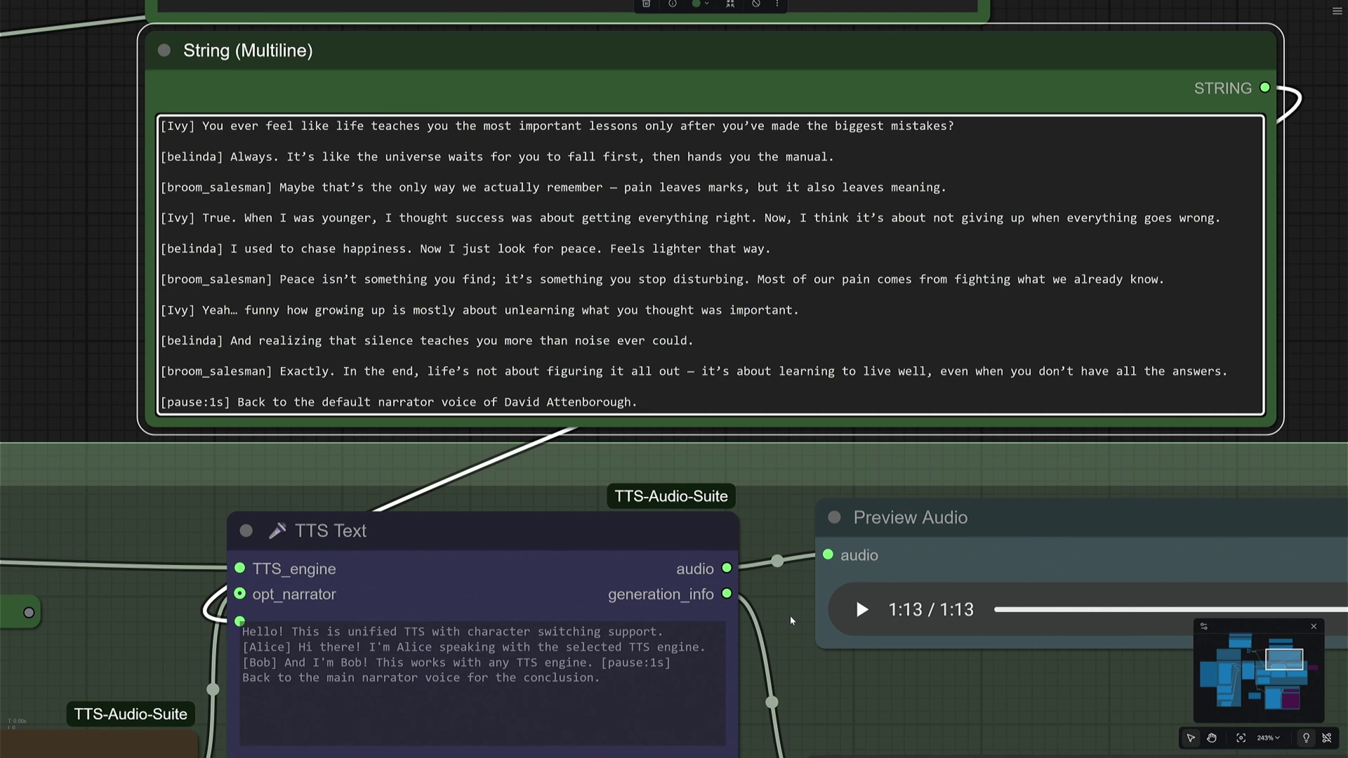
Move the three-character dialogue's String (Multiline) node from above the TTS TEXT group to the space above Emotion Control Options, below Simple text exemple.
scroll(789, 615, down, 3)
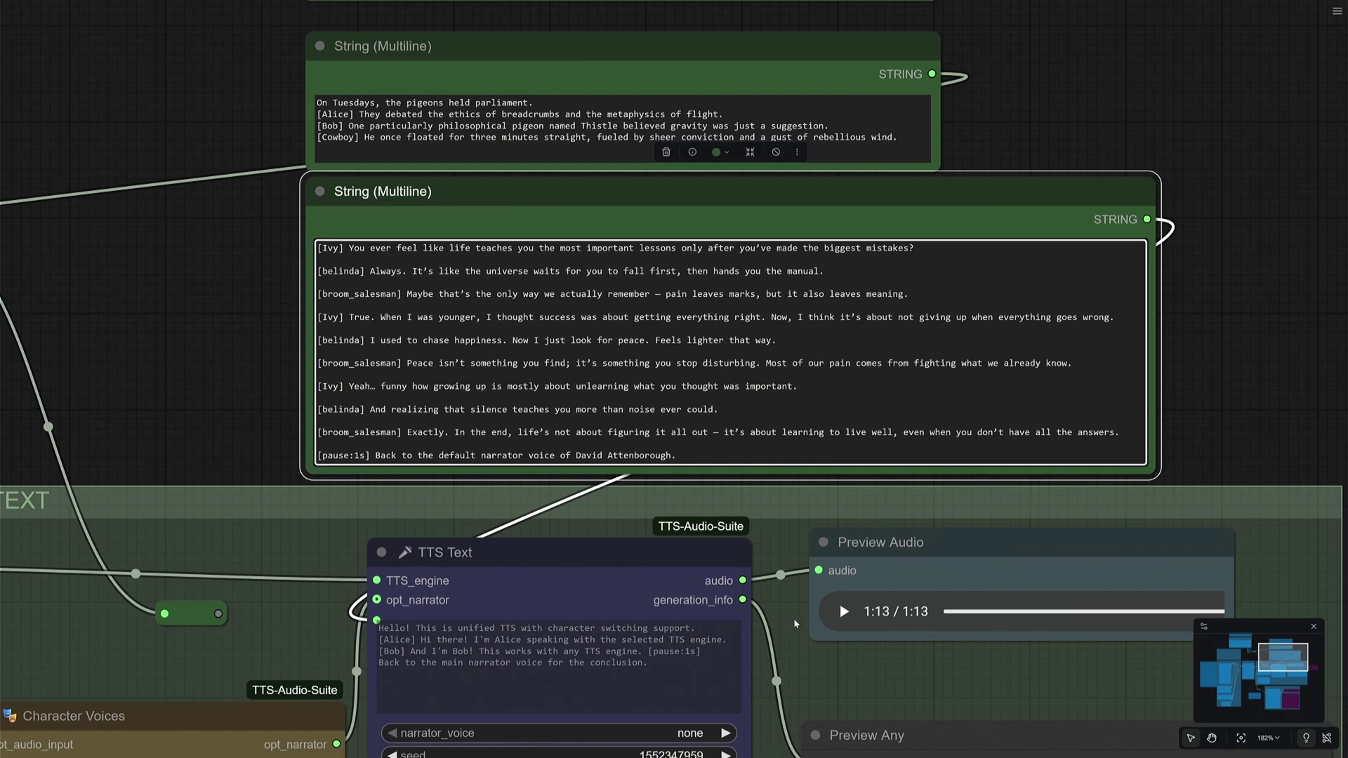
scroll(793, 619, up, 2)
scroll(744, 593, down, 6)
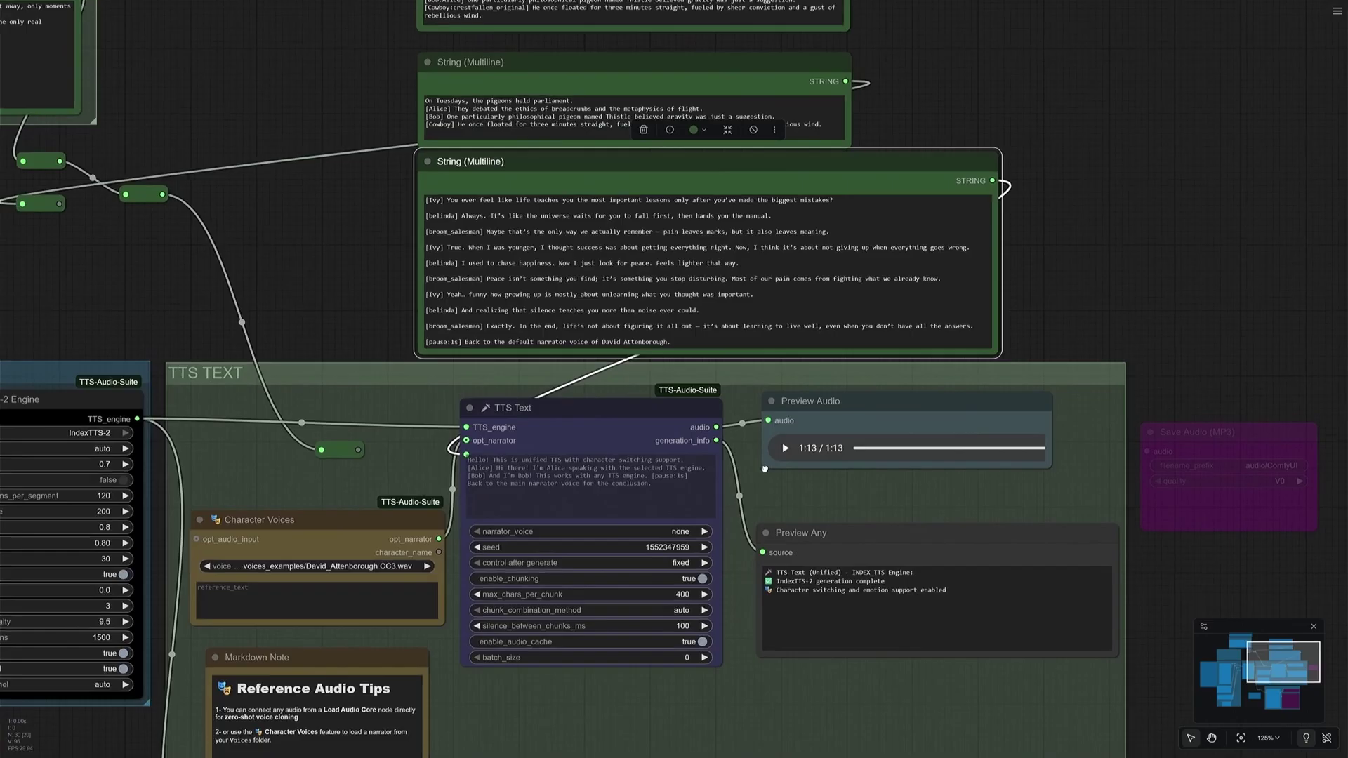
drag(764, 469, 790, 441)
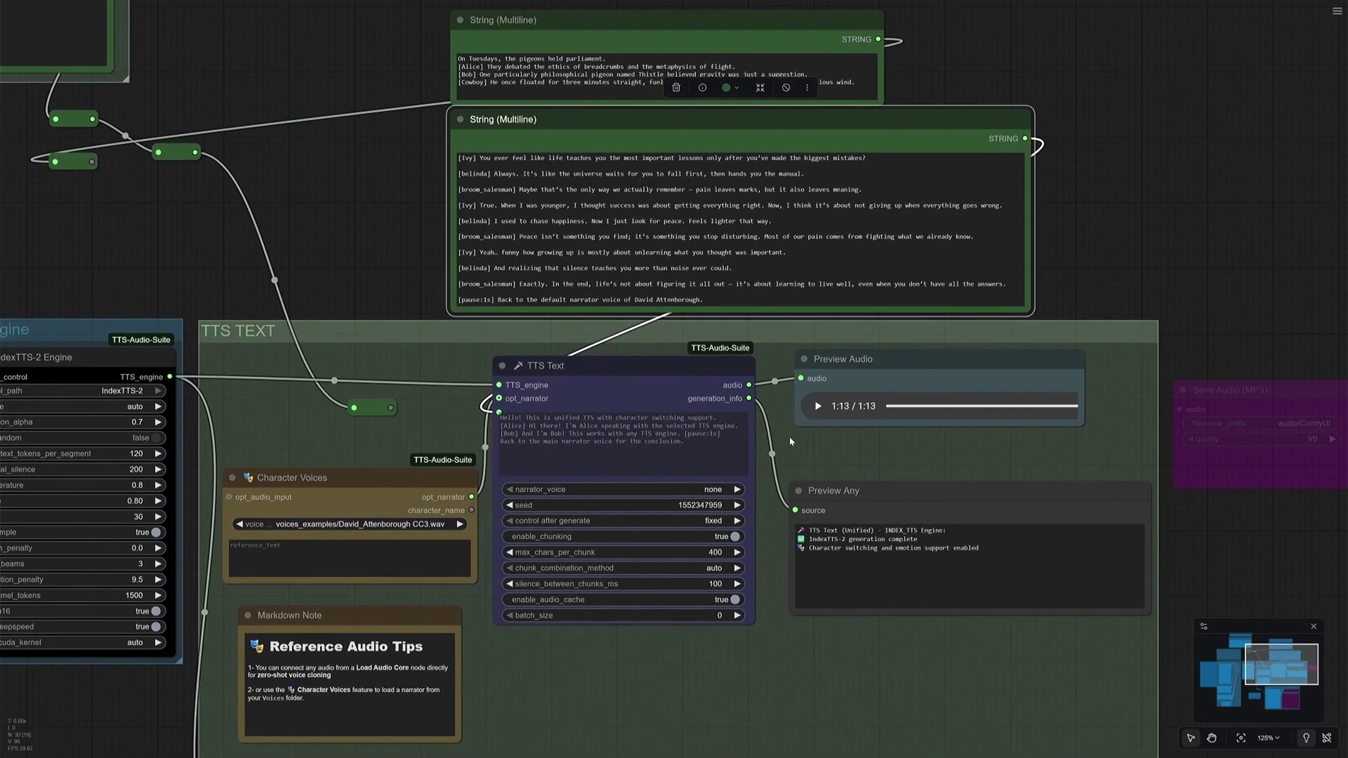
scroll(387, 286, down, 3)
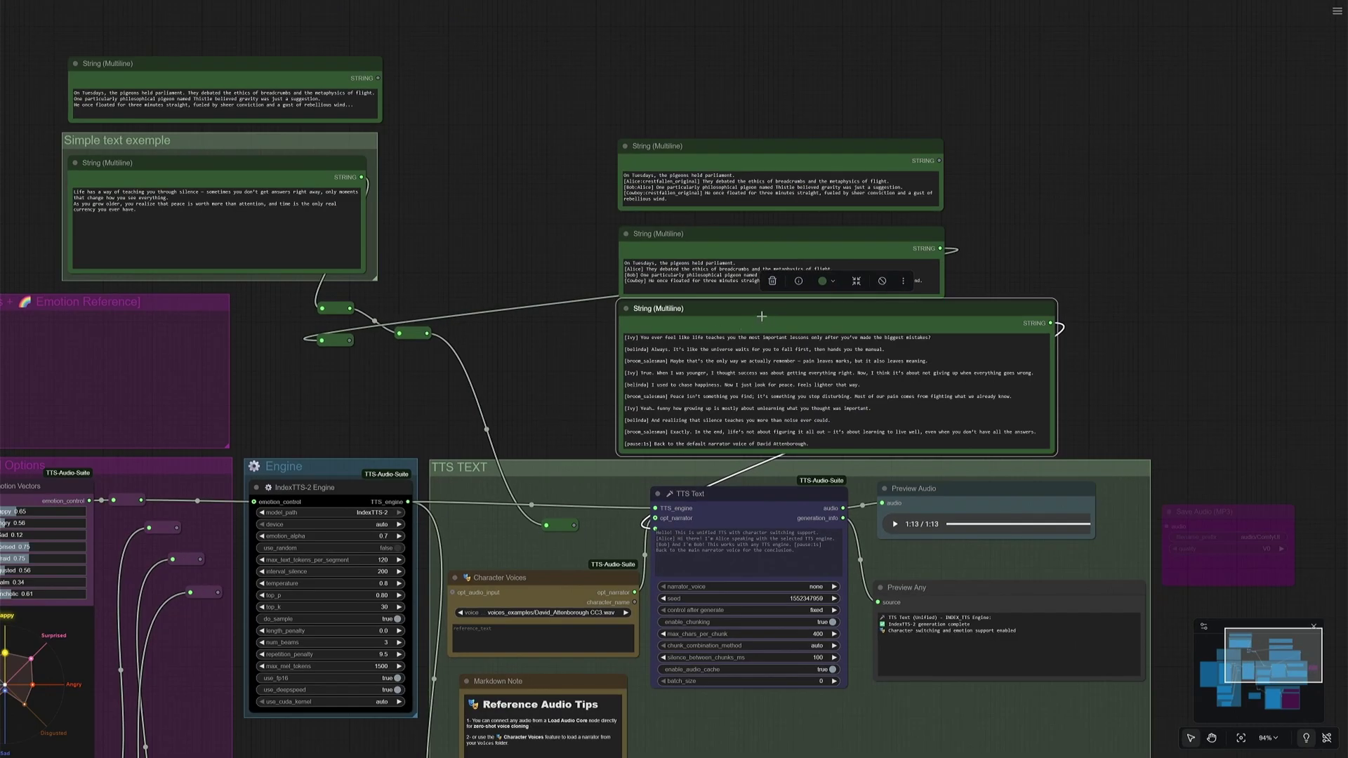
drag(762, 317, 73, 308)
drag(448, 405, 614, 418)
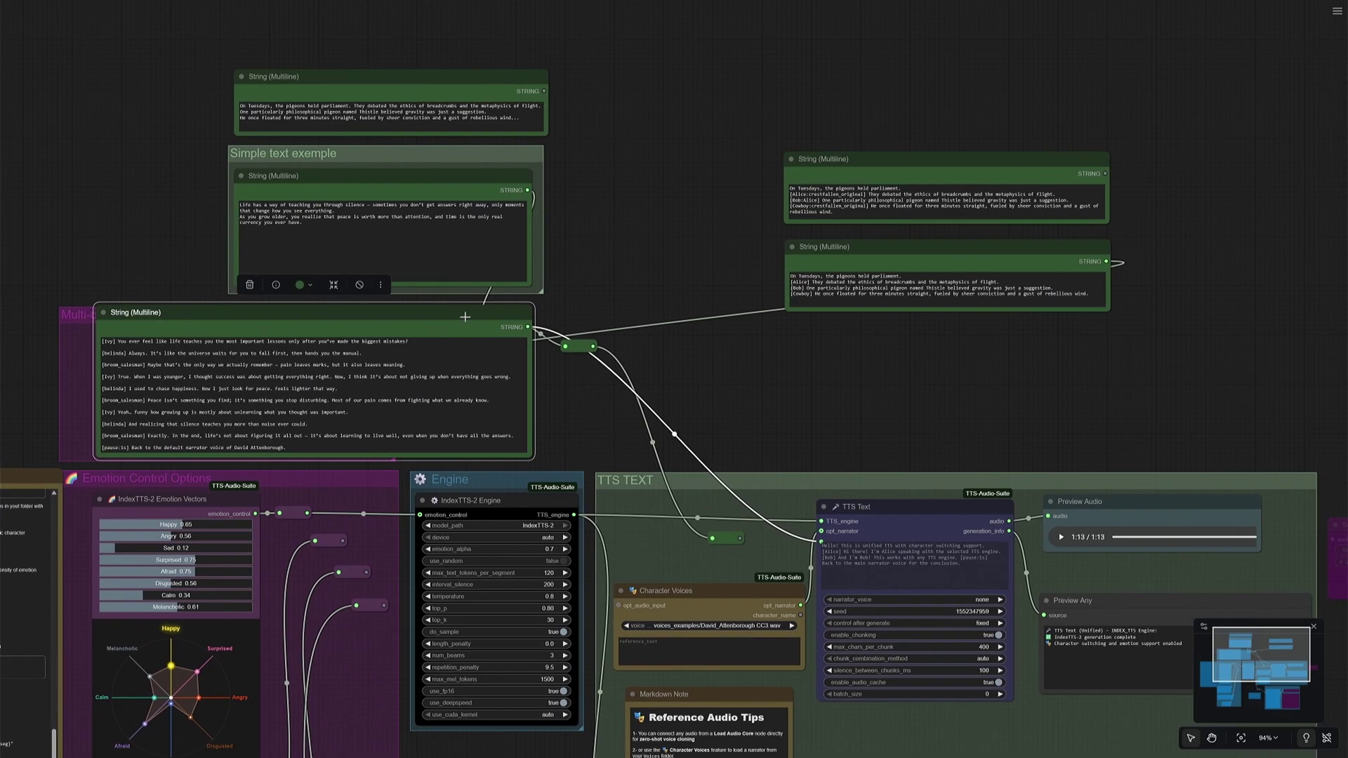
drag(465, 317, 372, 316)
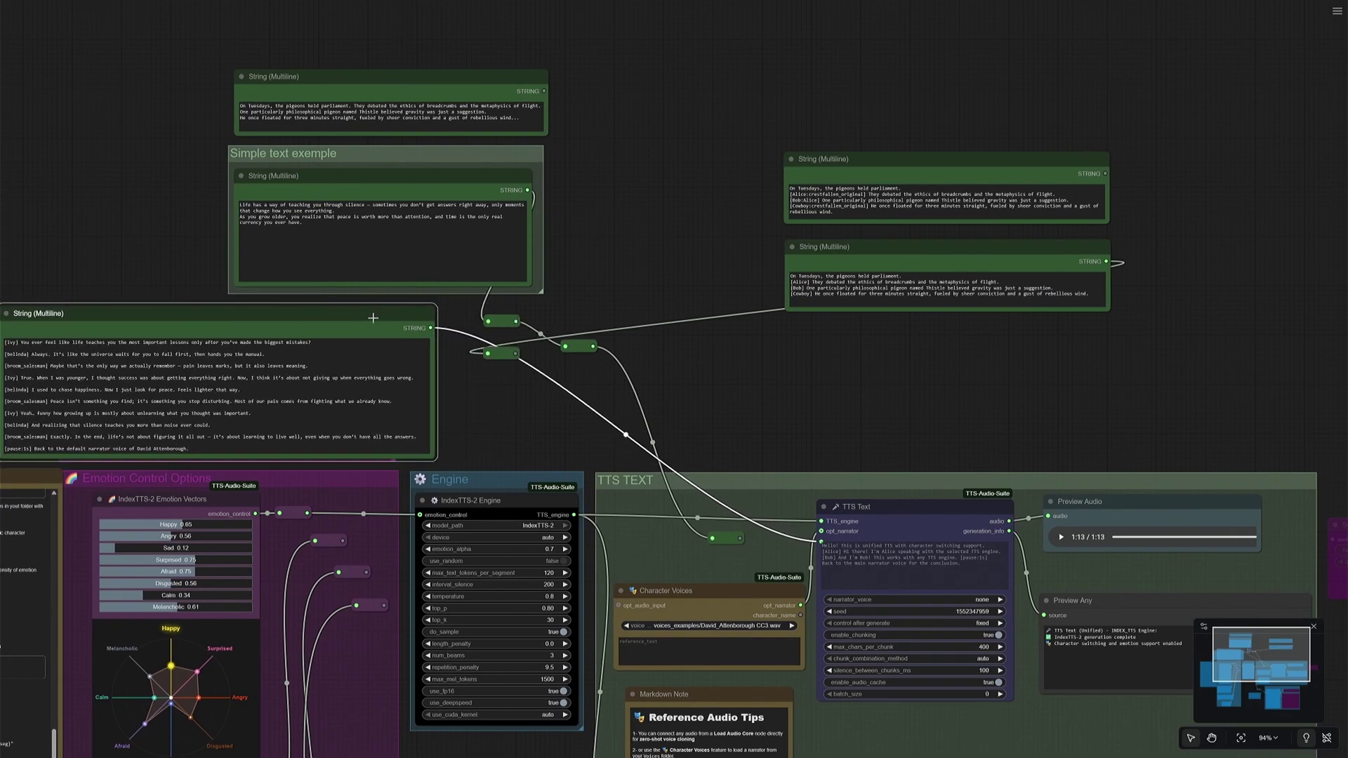
scroll(670, 386, down, 3)
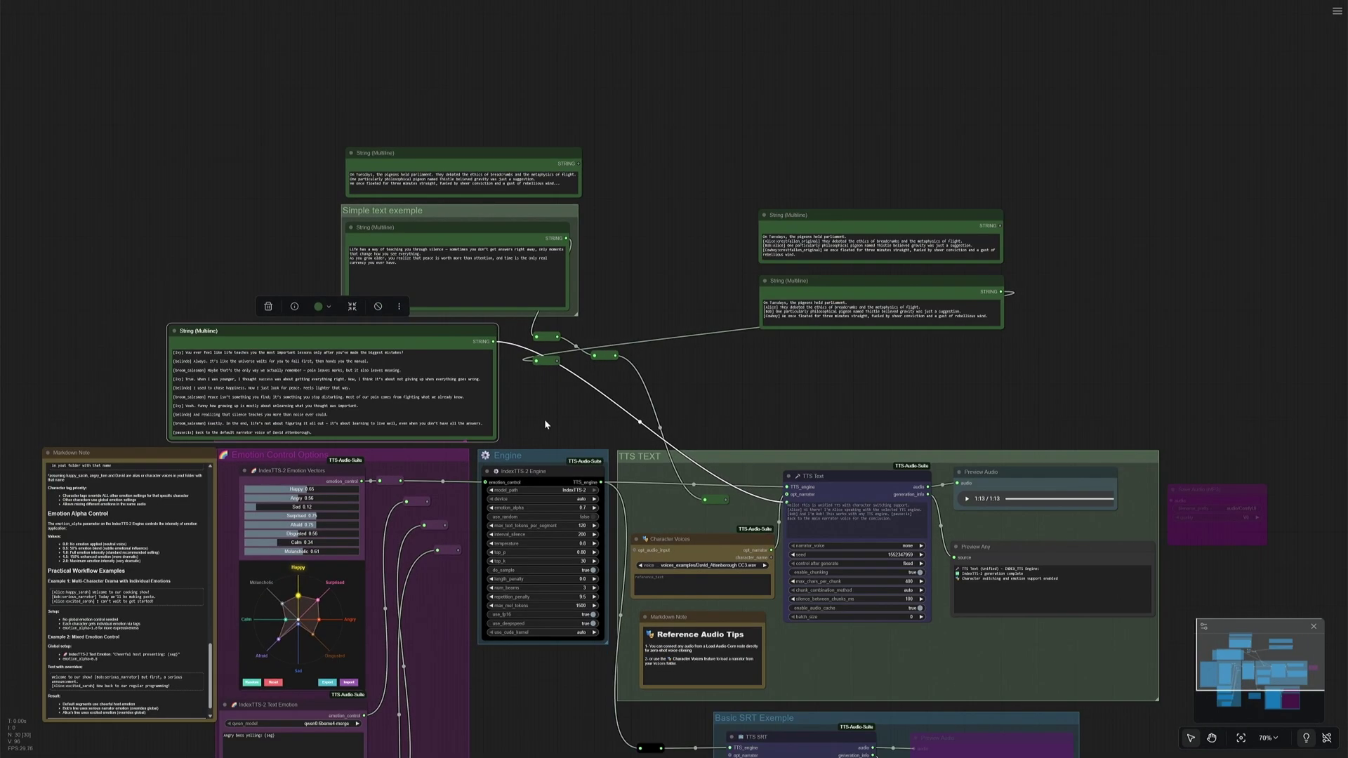